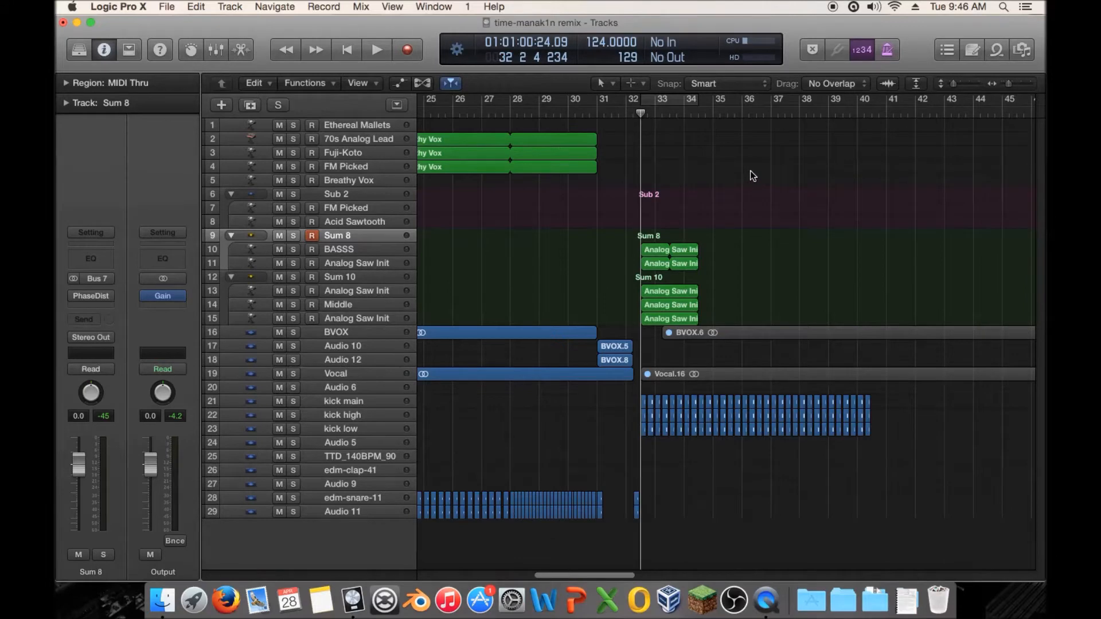
Look over the song arrangement from the intro through the build-up to the drop after bar 32
{"action": "scroll", "coordinate": [838, 204], "scroll_direction": "left", "scroll_amount": 8}
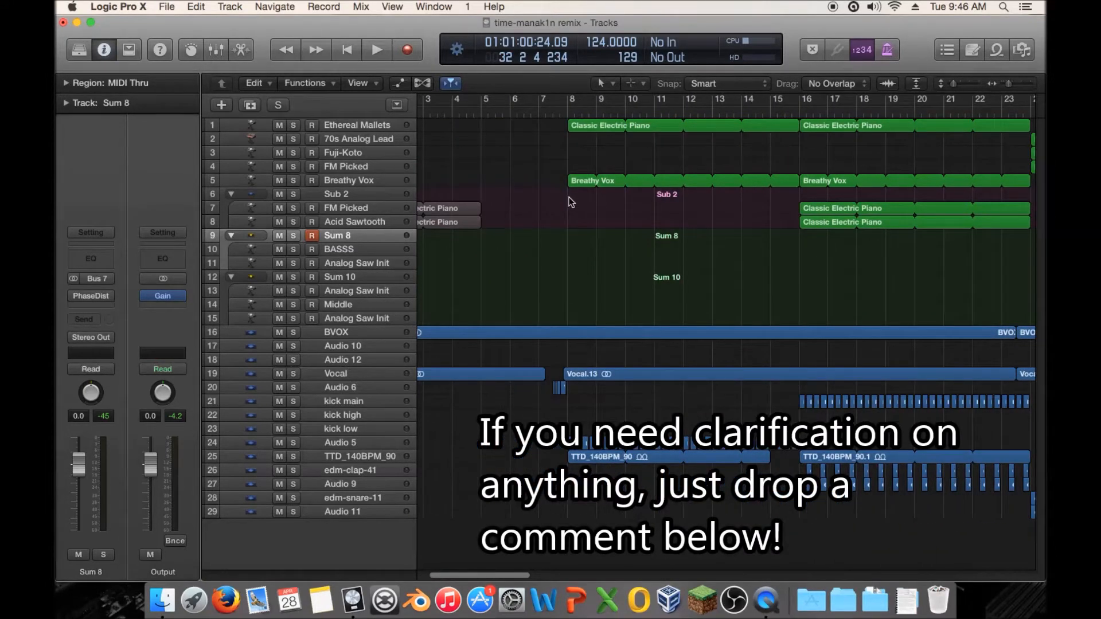
{"action": "scroll", "coordinate": [582, 230], "scroll_direction": "left", "scroll_amount": 2}
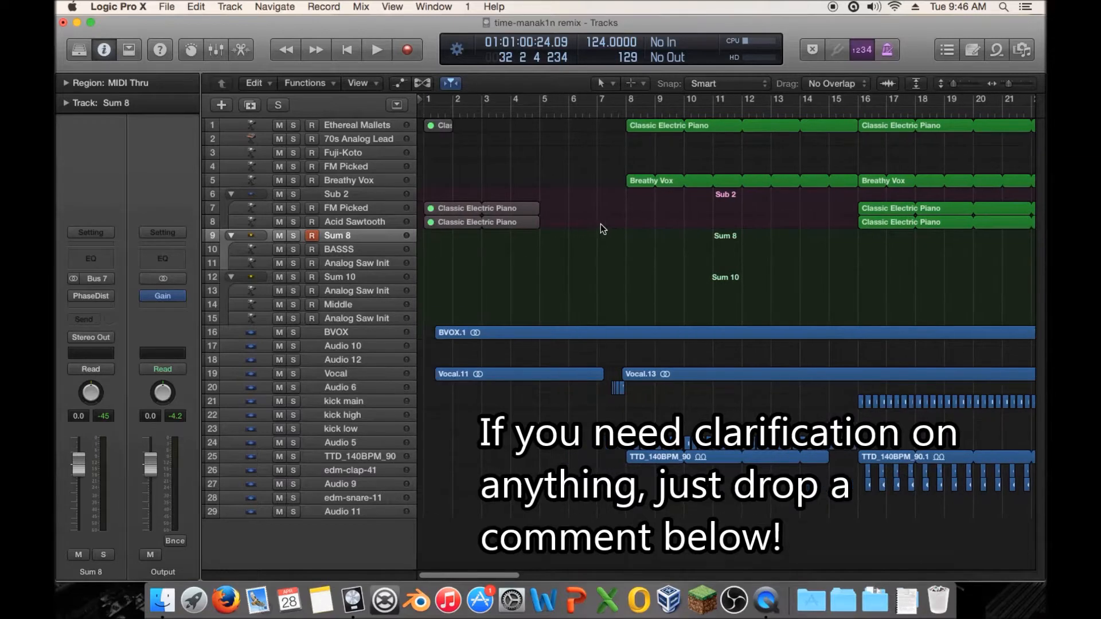
{"action": "scroll", "coordinate": [620, 224], "scroll_direction": "right", "scroll_amount": 2}
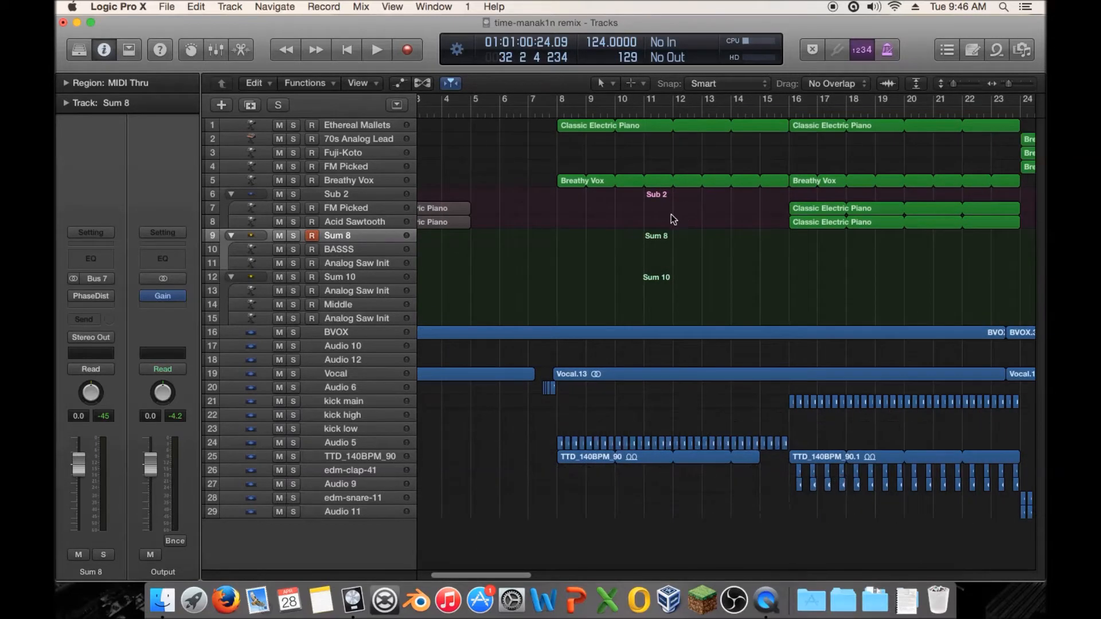
{"action": "scroll", "coordinate": [790, 156], "scroll_direction": "right", "scroll_amount": 10}
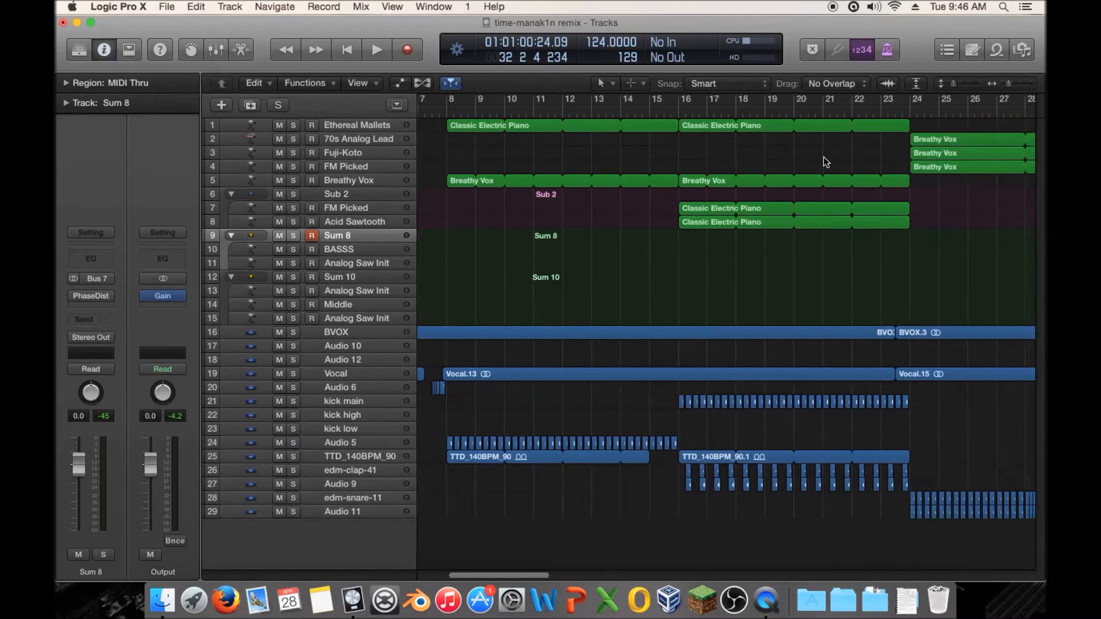
{"action": "scroll", "coordinate": [894, 232], "scroll_direction": "right", "scroll_amount": 1}
{"action": "left_click_drag", "start_coordinate": [941, 235], "coordinate": [816, 318]}
{"action": "left_click", "coordinate": [794, 291]}
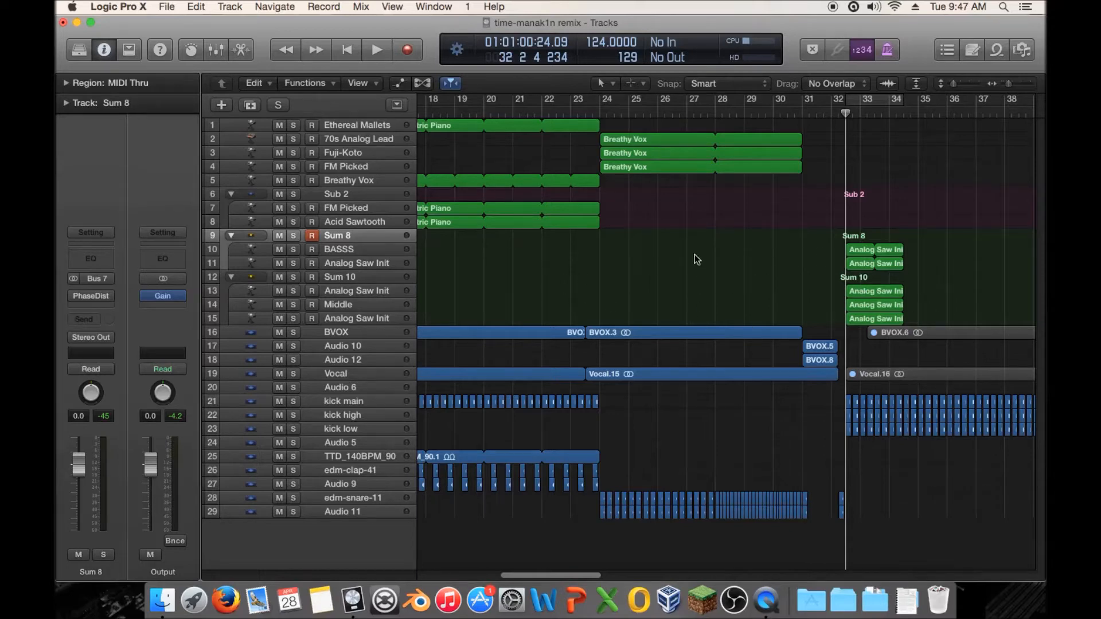
{"action": "left_click_drag", "start_coordinate": [847, 205], "coordinate": [886, 229]}
Play the transition into the build-up, then stop and return the playhead to bar 24
{"action": "key", "text": "space"}
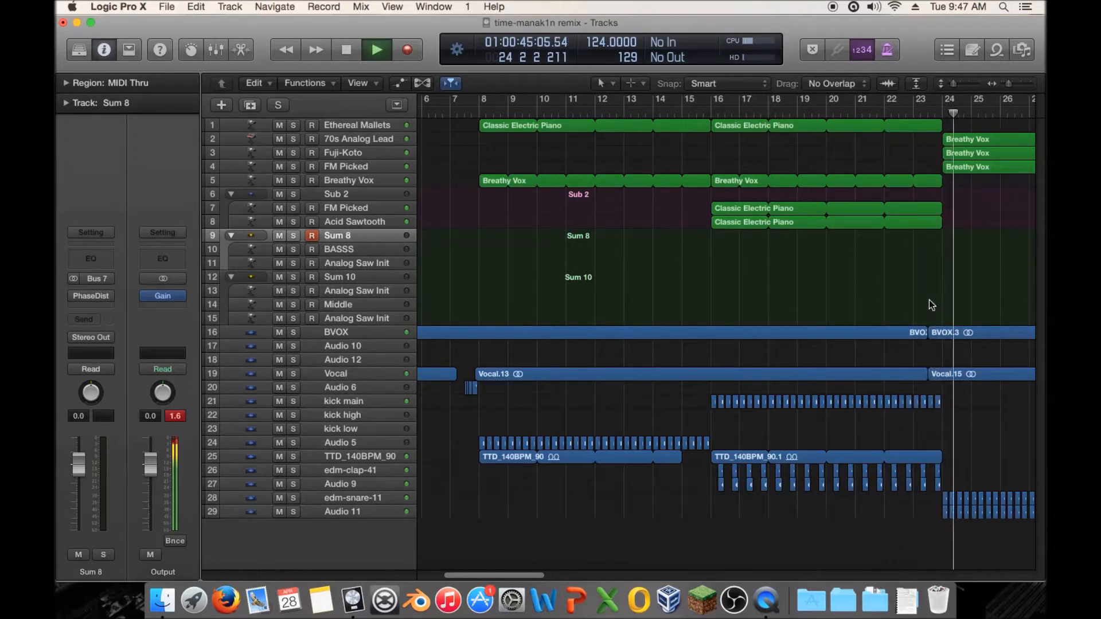
{"action": "key", "text": "space"}
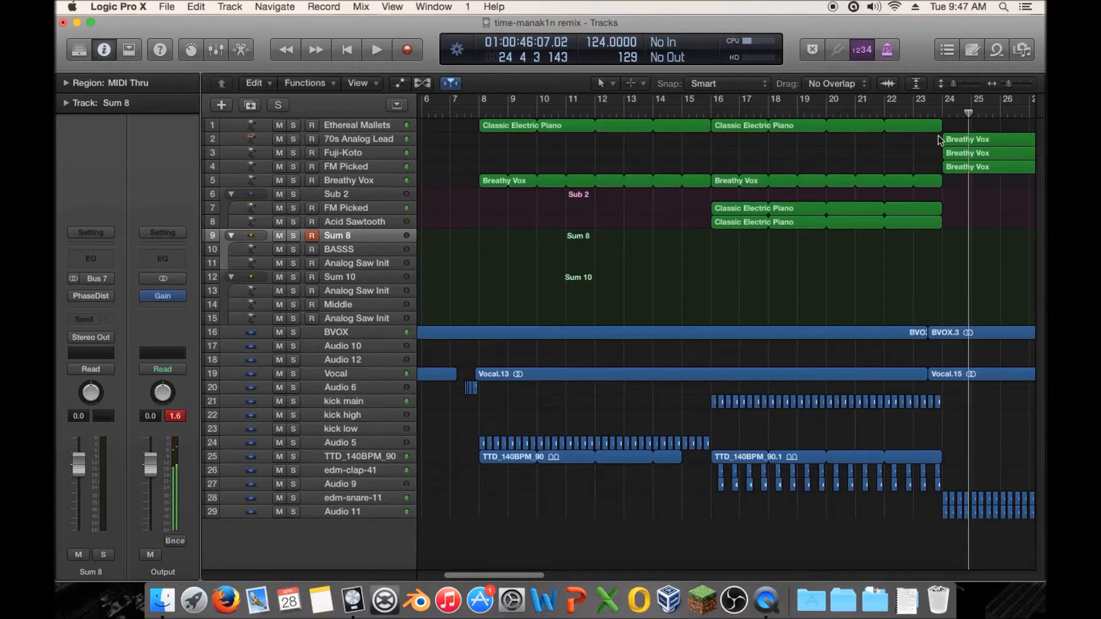
{"action": "left_click", "coordinate": [943, 111]}
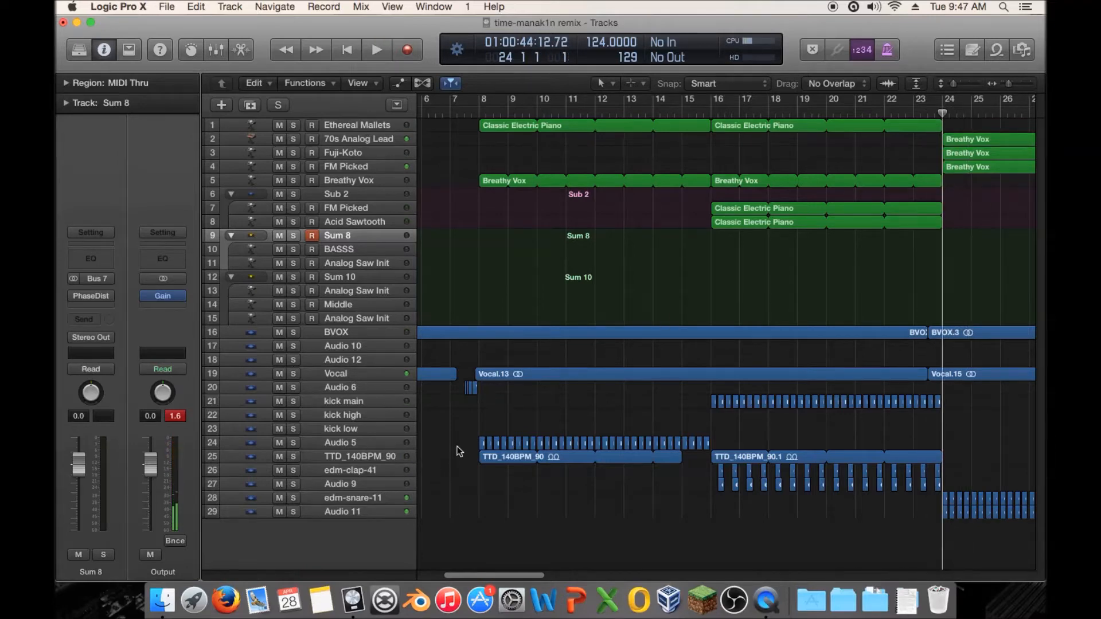
Play the song from its beginning at bar 1
{"action": "scroll", "coordinate": [581, 408], "scroll_direction": "left", "scroll_amount": 5}
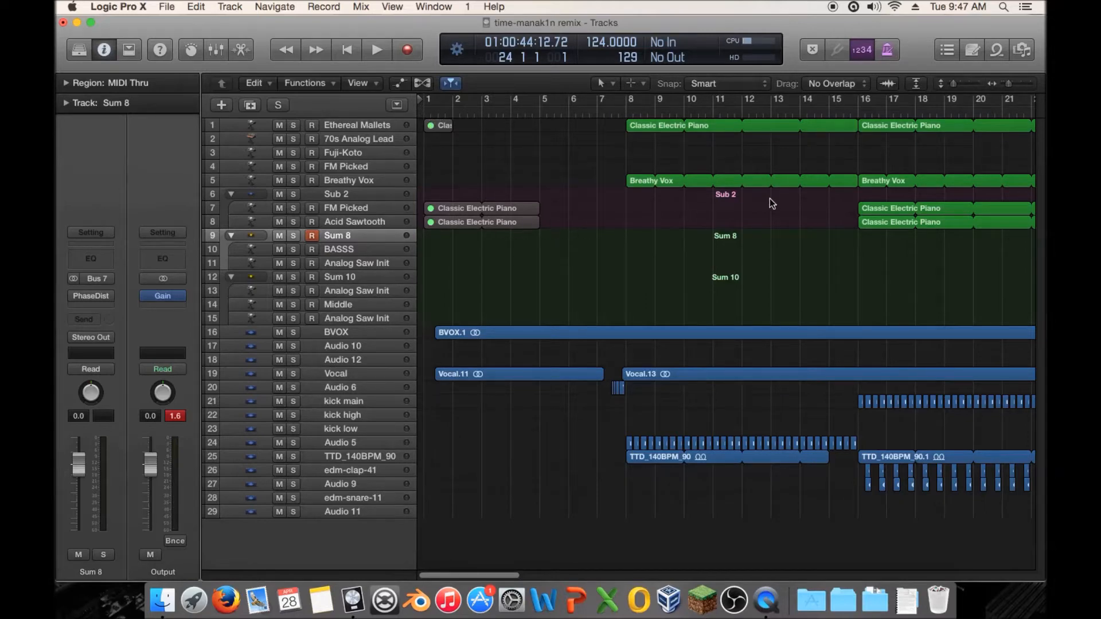
{"action": "left_click", "coordinate": [430, 116]}
{"action": "key", "text": "space"}
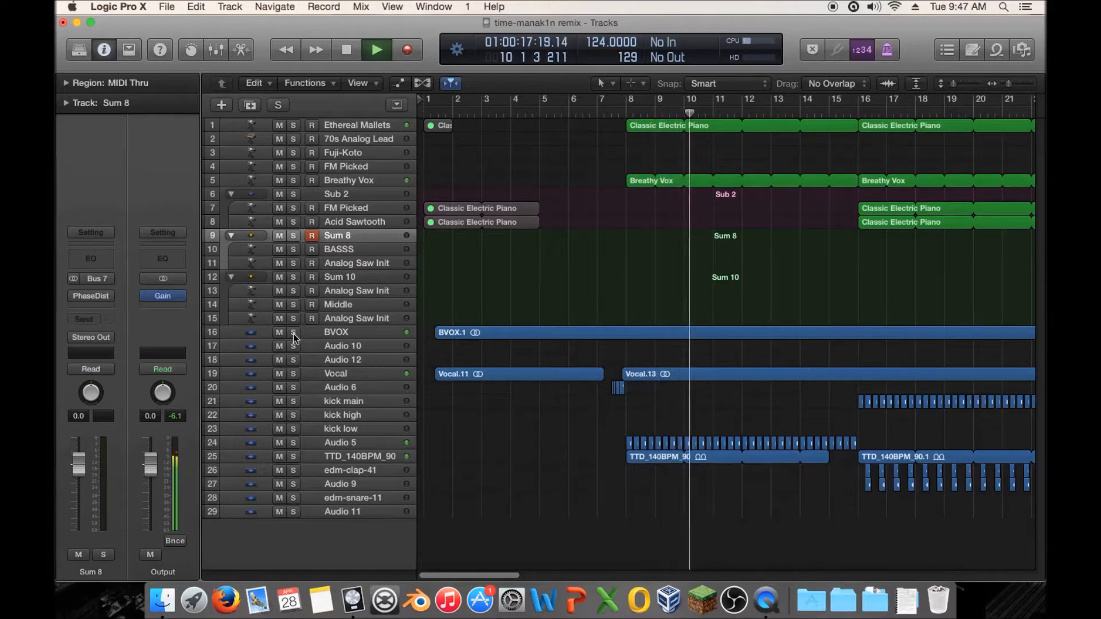
Enlarge the track heights to show the BVOX waveform and check the track's solo on and off
{"action": "left_click_drag", "start_coordinate": [954, 84], "coordinate": [968, 86]}
{"action": "scroll", "coordinate": [904, 212], "scroll_direction": "down", "scroll_amount": 10}
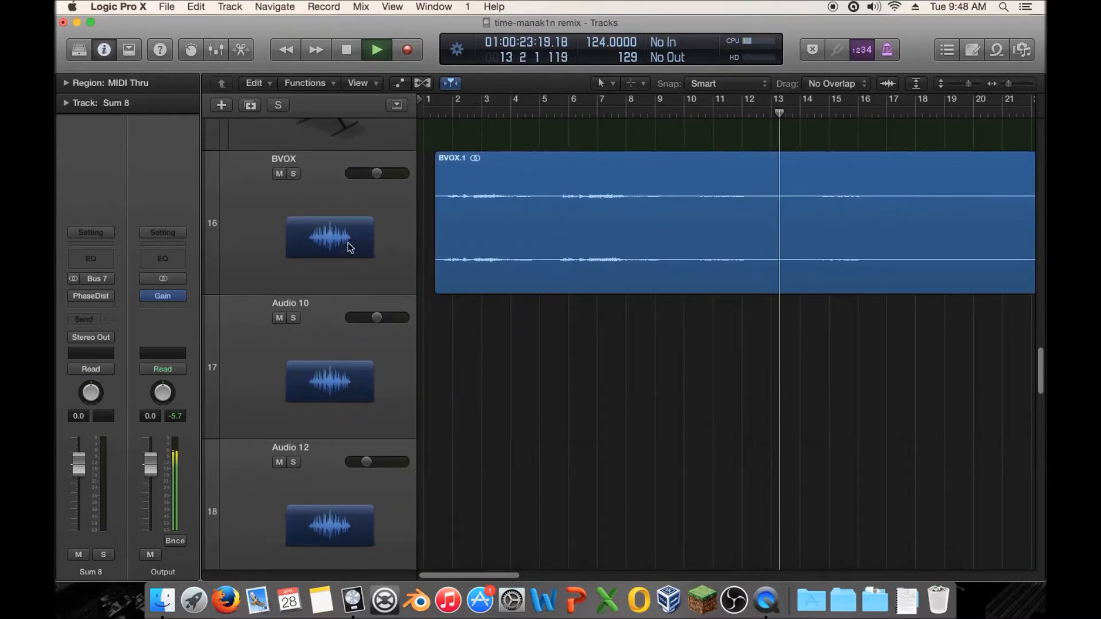
{"action": "left_click", "coordinate": [295, 175]}
{"action": "left_click", "coordinate": [296, 177]}
Play the build-up vocals from about bar 23 and stop playback with the Vocal track in view
{"action": "left_click_drag", "start_coordinate": [507, 574], "coordinate": [580, 572]}
{"action": "left_click", "coordinate": [584, 114]}
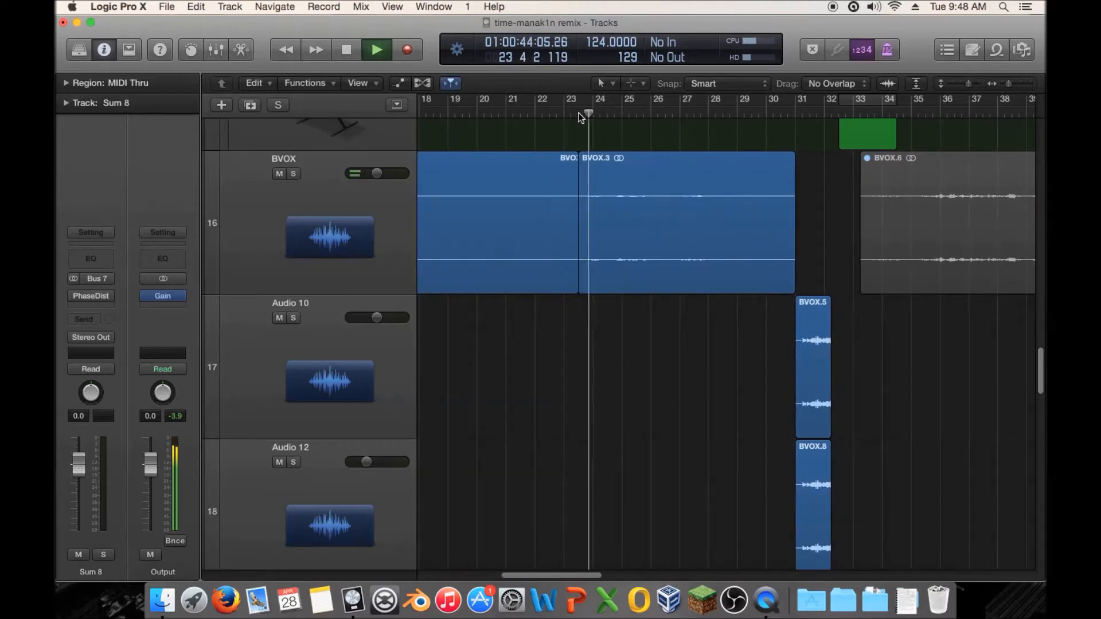
{"action": "scroll", "coordinate": [624, 139], "scroll_direction": "down", "scroll_amount": 8}
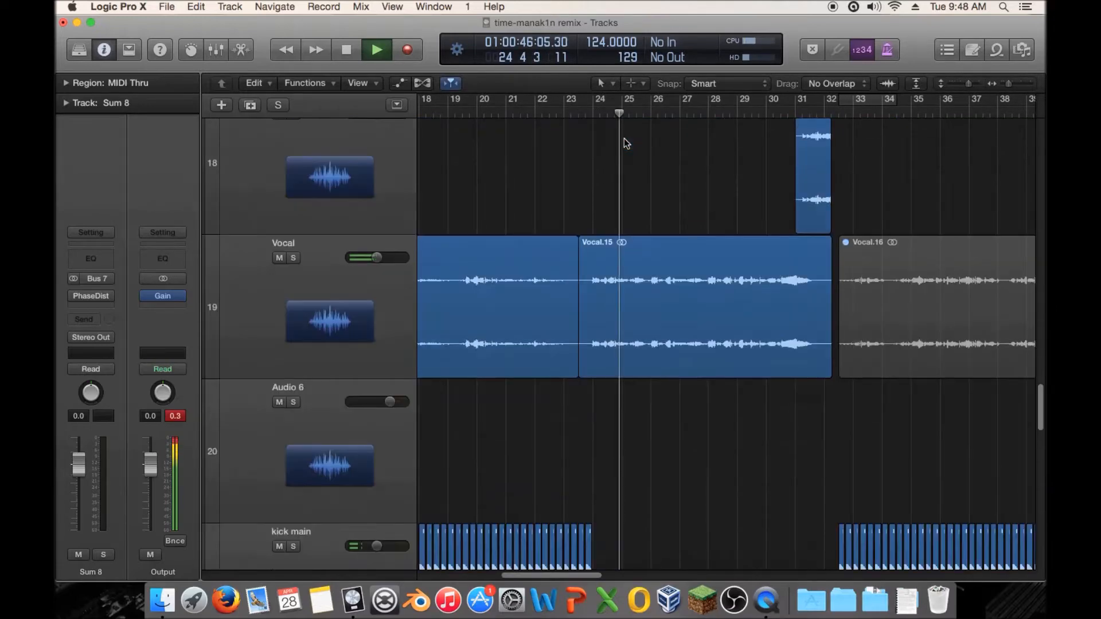
{"action": "key", "text": "space"}
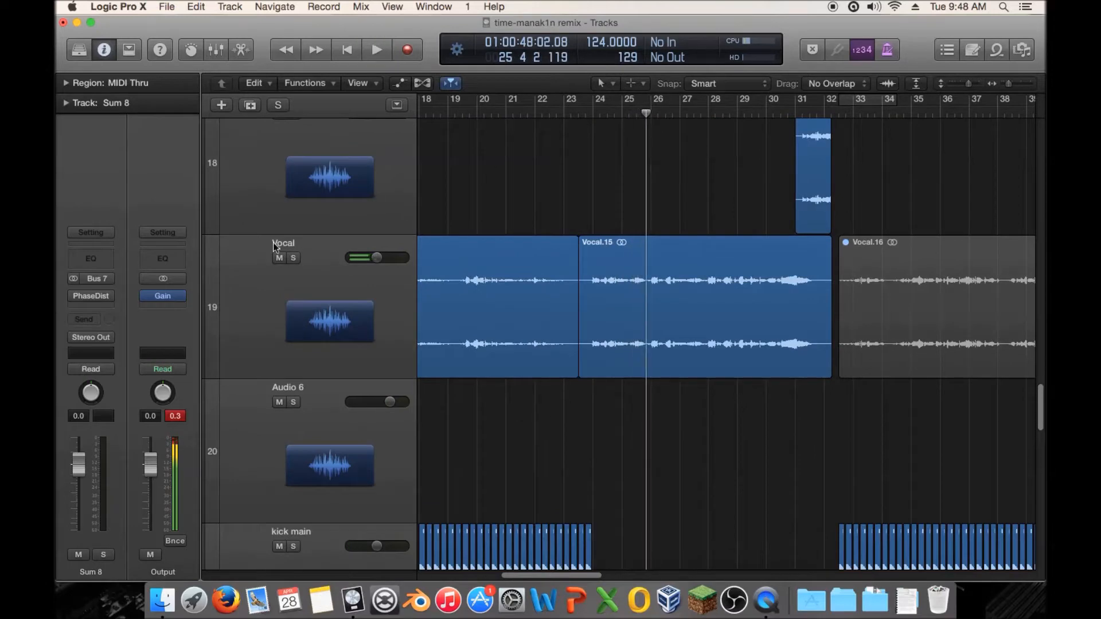
Solo the Vocal track and add a duplicate track with the same settings directly below it
{"action": "left_click", "coordinate": [312, 285]}
{"action": "left_click", "coordinate": [294, 258]}
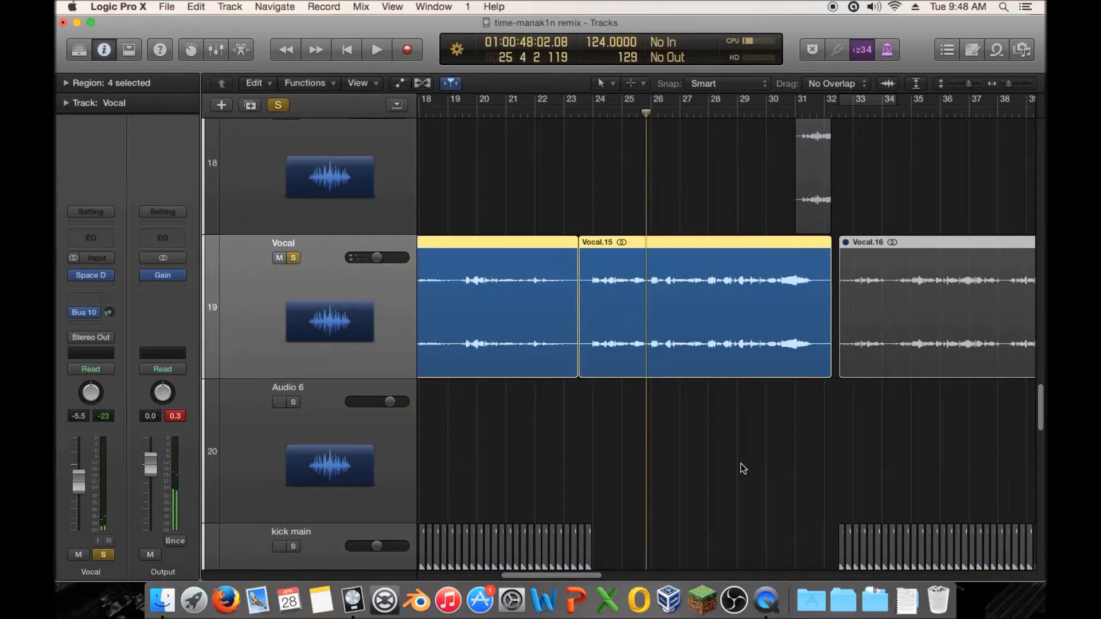
{"action": "scroll", "coordinate": [684, 467], "scroll_direction": "left", "scroll_amount": 5}
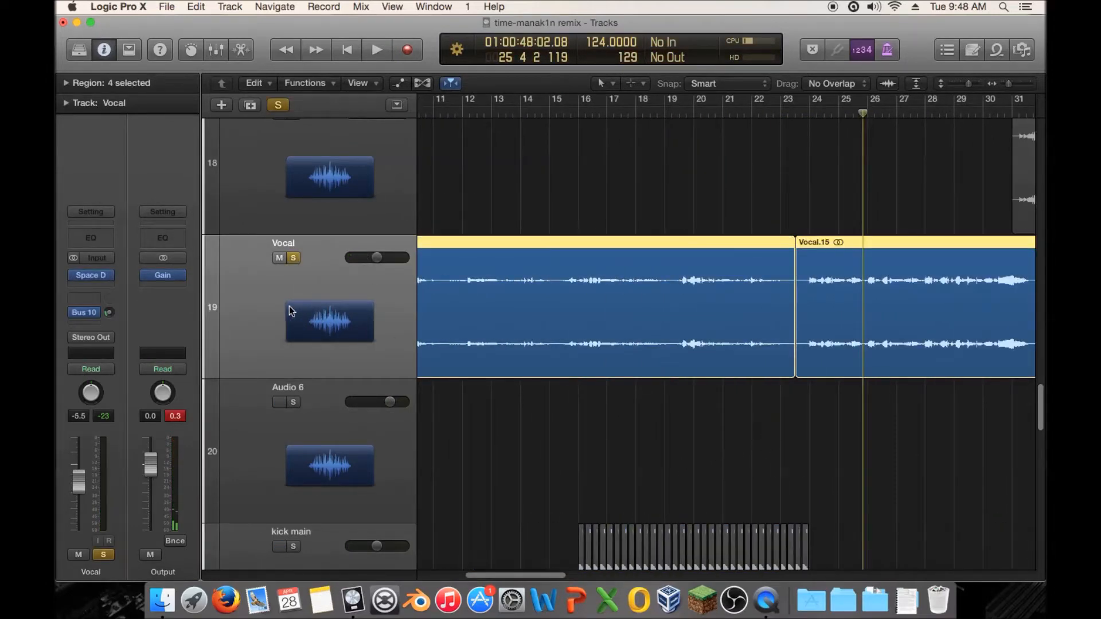
{"action": "left_click", "coordinate": [250, 106]}
{"action": "left_click", "coordinate": [792, 487]}
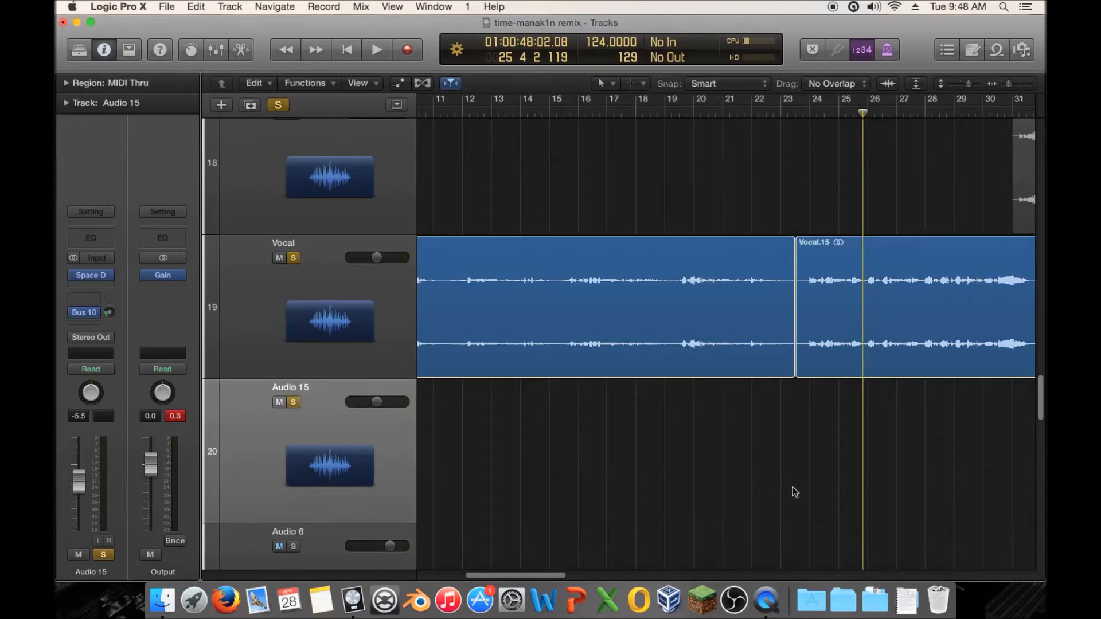
Copy the Vocal.15 region to the duplicate track at the same position and listen to both together
{"action": "left_click_drag", "start_coordinate": [818, 327], "coordinate": [823, 509]}
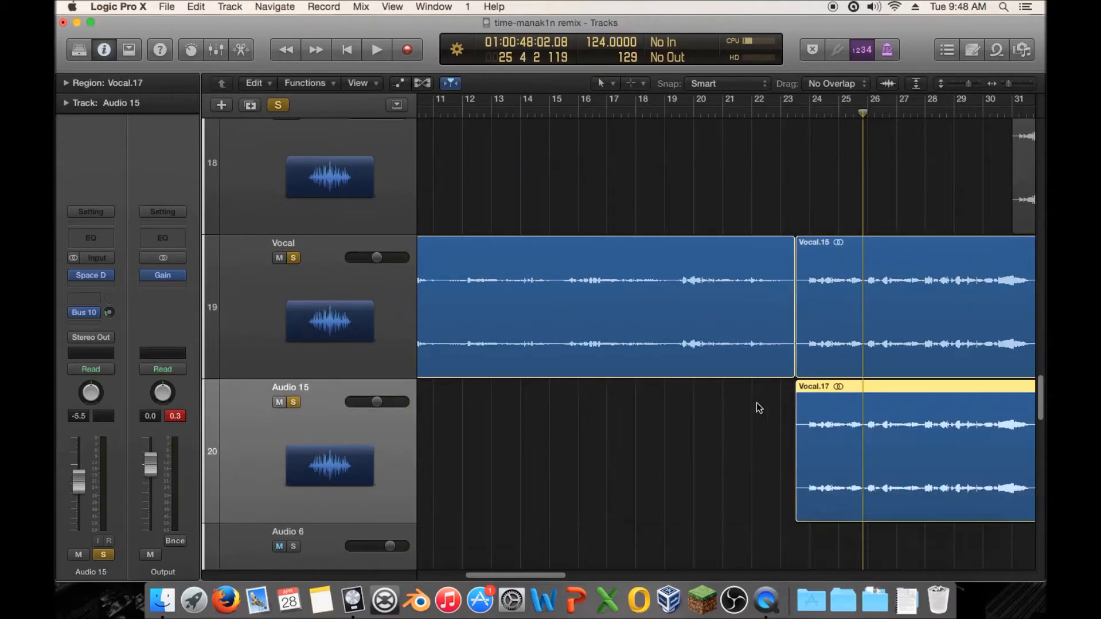
{"action": "double_click", "coordinate": [796, 114]}
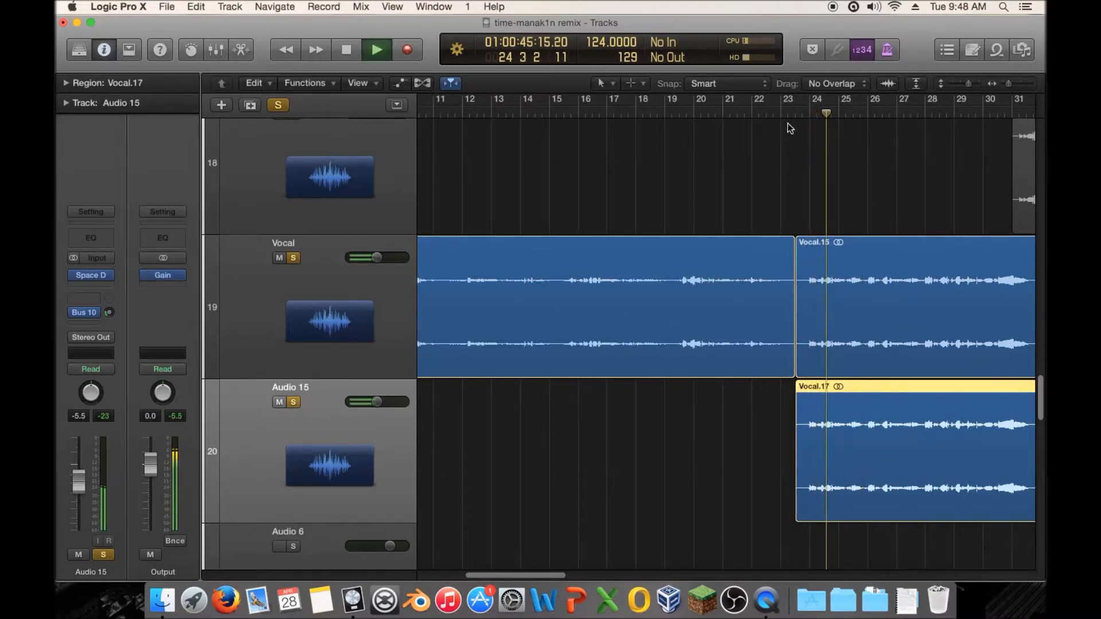
{"action": "key", "text": "space"}
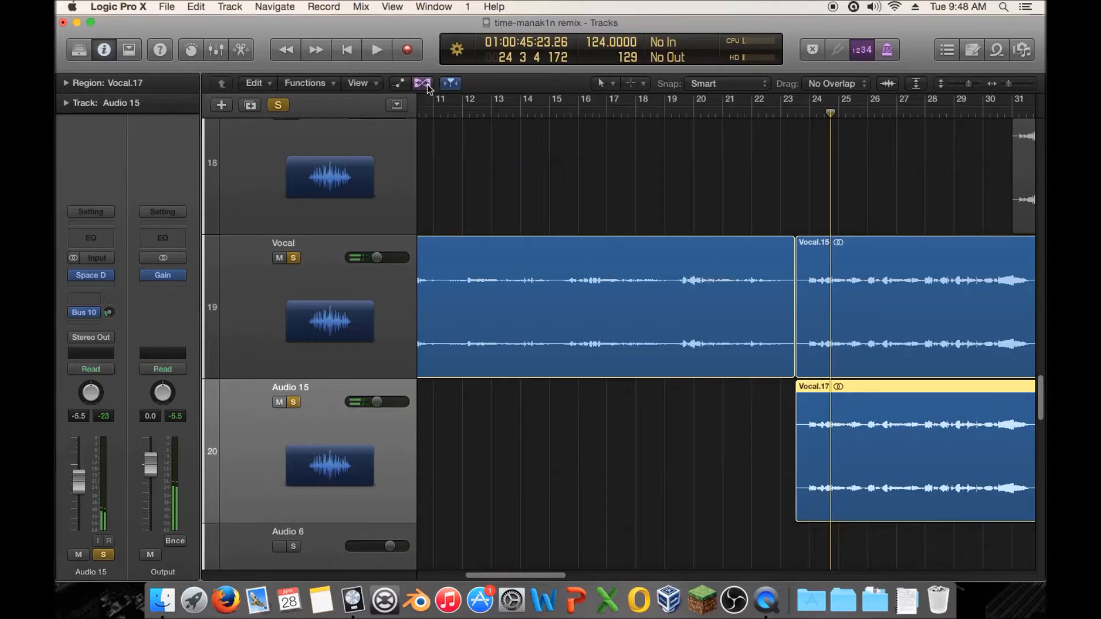
{"action": "left_click", "coordinate": [423, 84]}
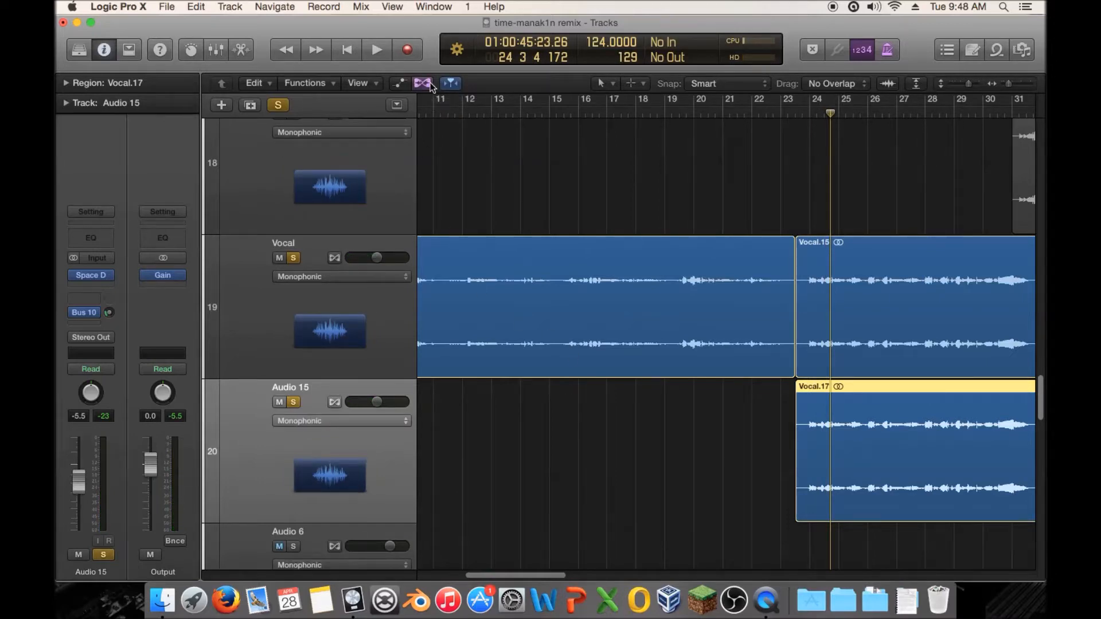
{"action": "left_click", "coordinate": [423, 84]}
Convert the copied vocal region to a new WAVE audio file named Vocal.Rev
{"action": "scroll", "coordinate": [745, 499], "scroll_direction": "right", "scroll_amount": 5}
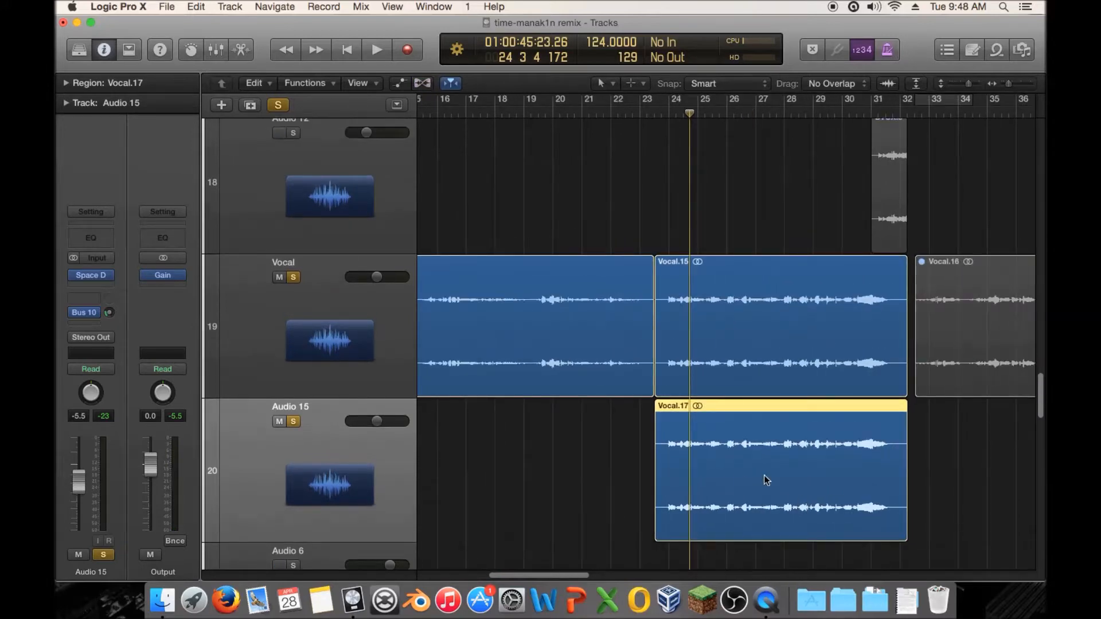
{"action": "key", "text": "space"}
{"action": "right_click", "coordinate": [758, 450]}
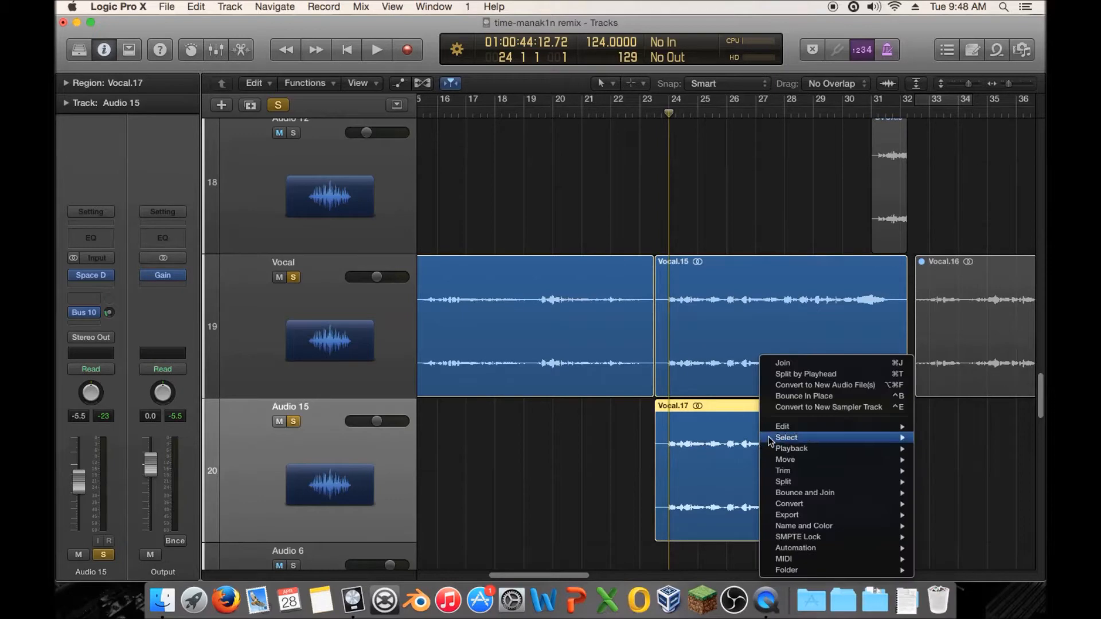
{"action": "left_click", "coordinate": [886, 388]}
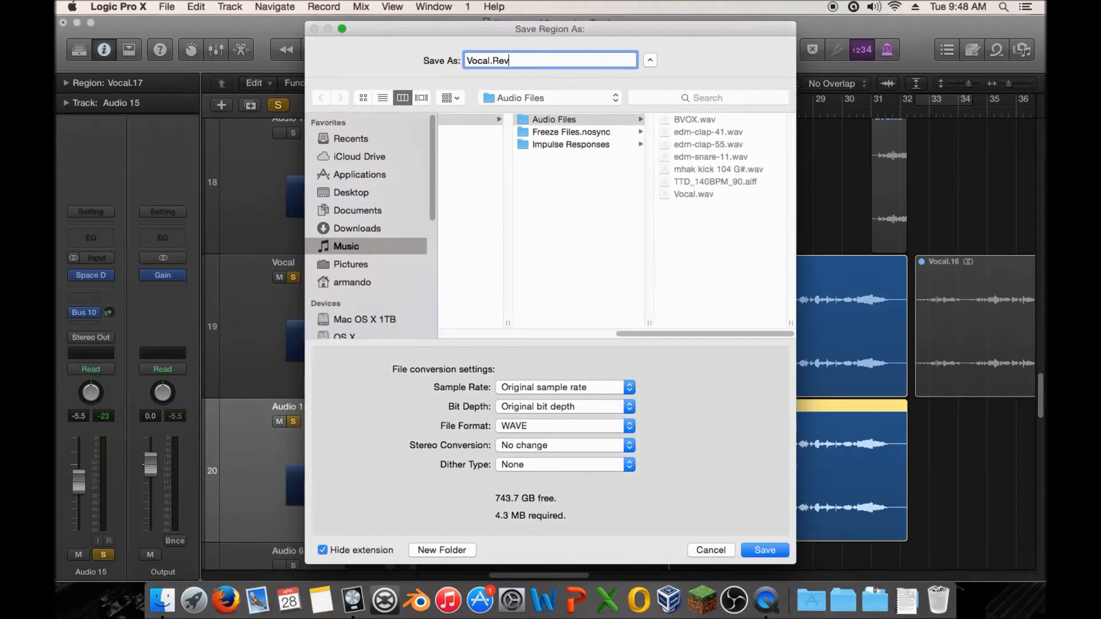
{"action": "type", "text": "Rev"}
{"action": "key", "text": "Return"}
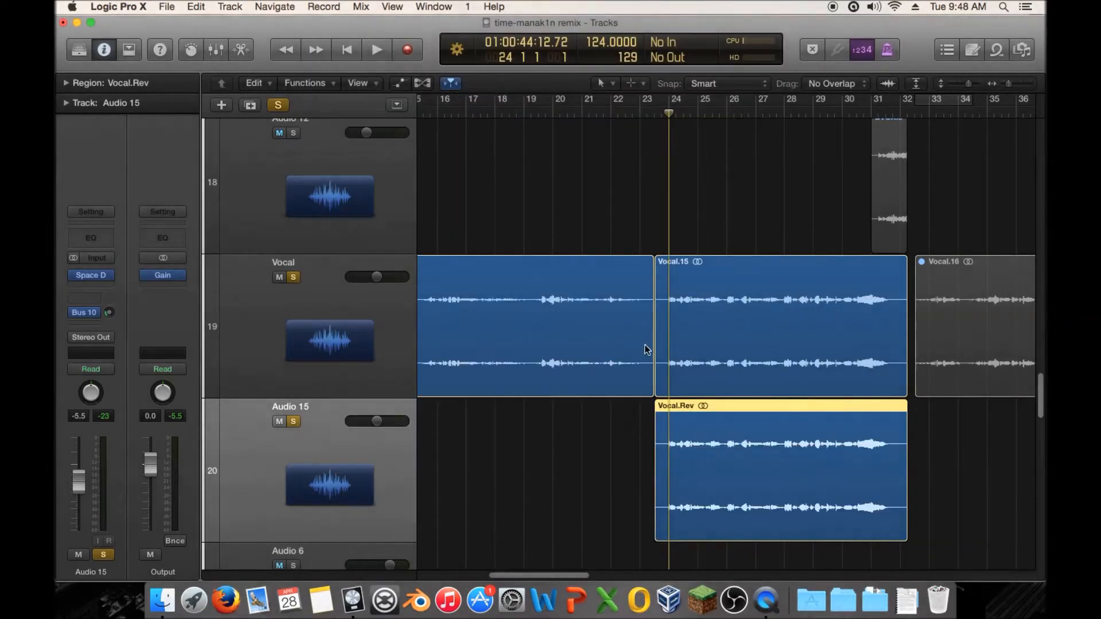
Open the Vocal.Rev region in the audio file editor and reverse its audio
{"action": "double_click", "coordinate": [728, 460]}
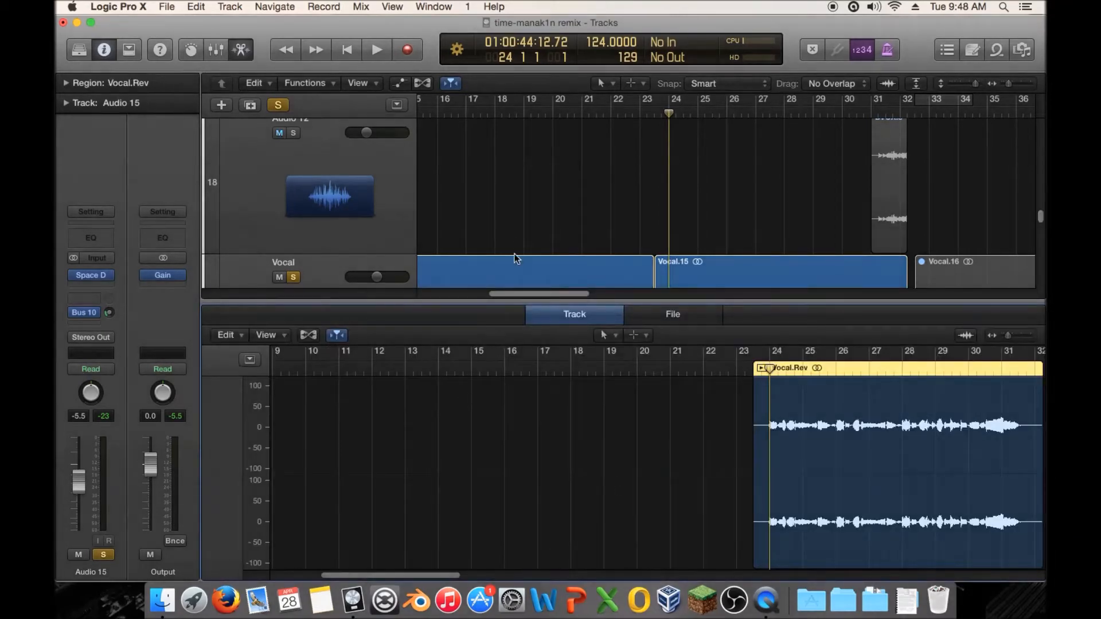
{"action": "scroll", "coordinate": [515, 258], "scroll_direction": "down", "scroll_amount": 5}
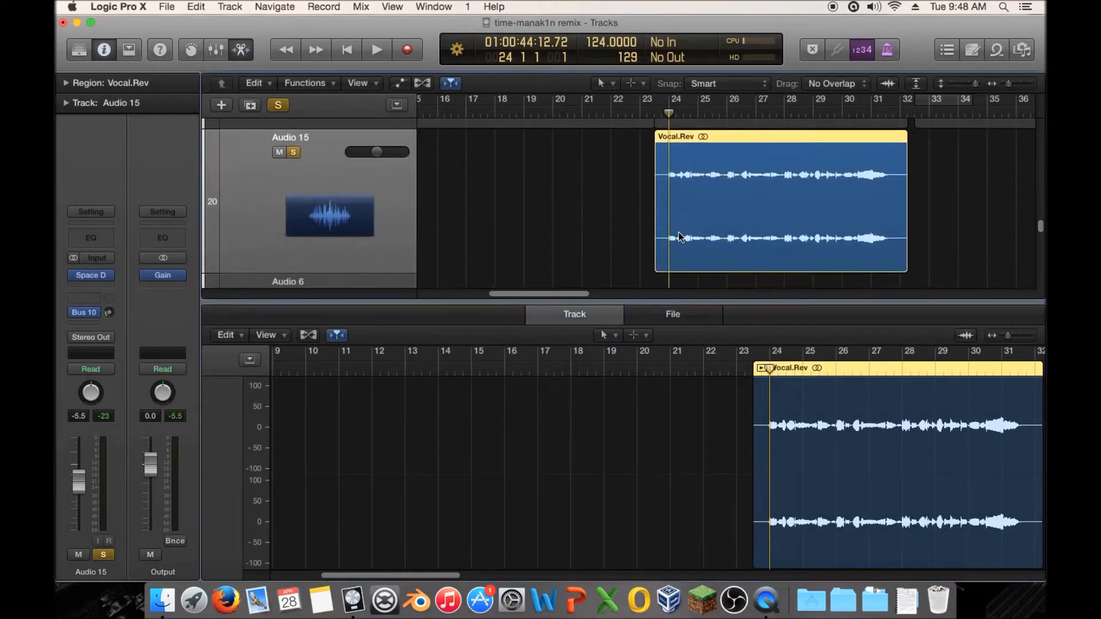
{"action": "left_click", "coordinate": [676, 314]}
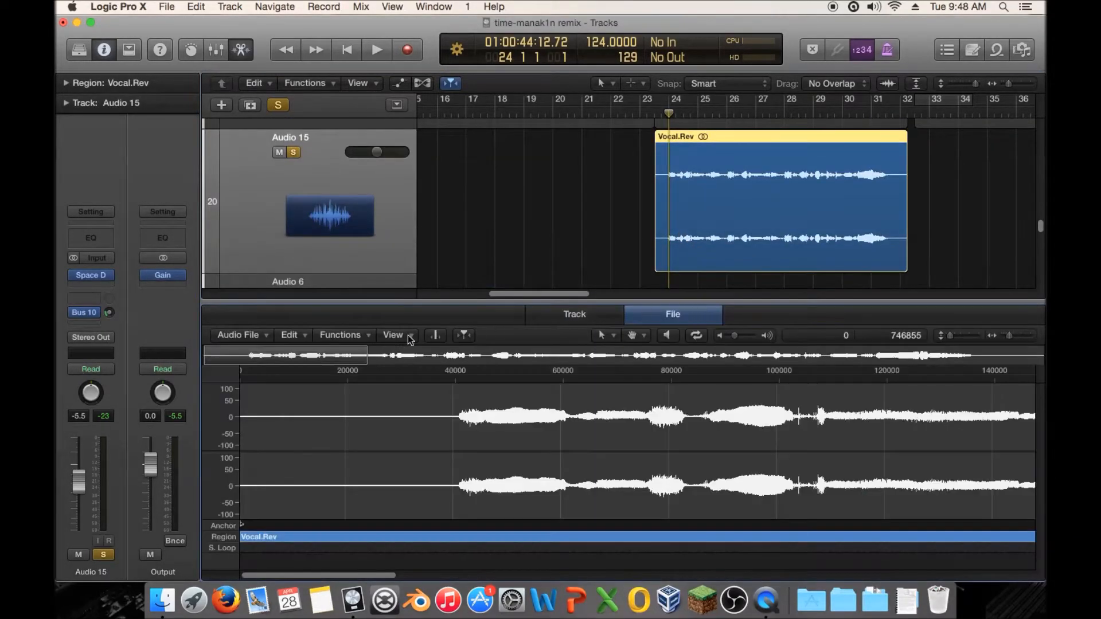
{"action": "left_click", "coordinate": [346, 338]}
{"action": "left_click", "coordinate": [534, 358]}
Play back the reversed vocal region and stop near its end at bar 32
{"action": "left_click", "coordinate": [647, 127]}
{"action": "key", "text": "space"}
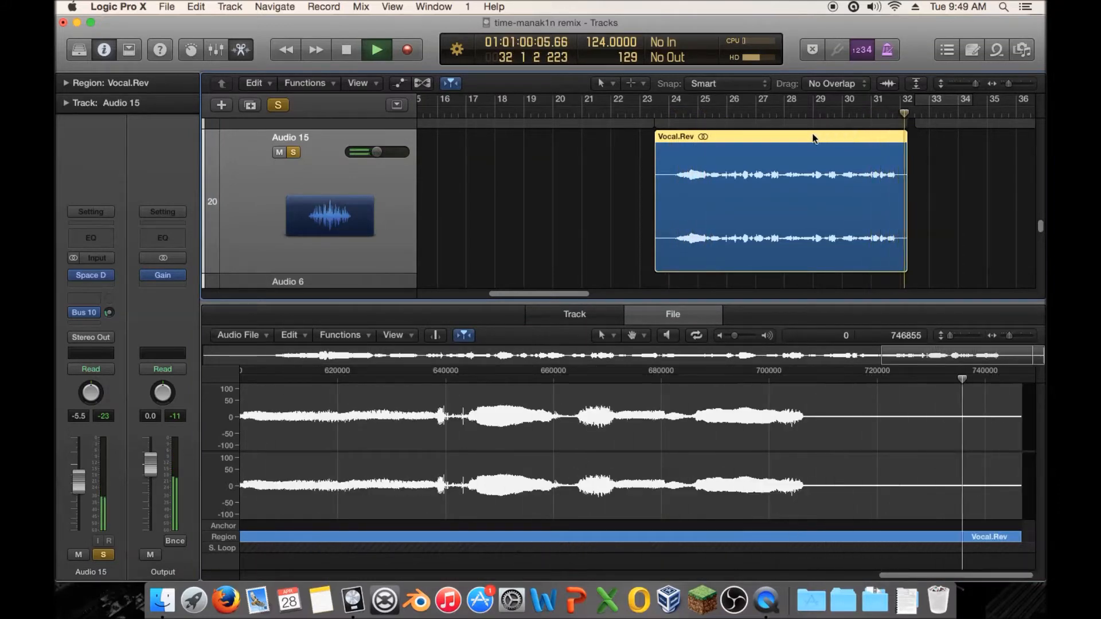
{"action": "key", "text": "space"}
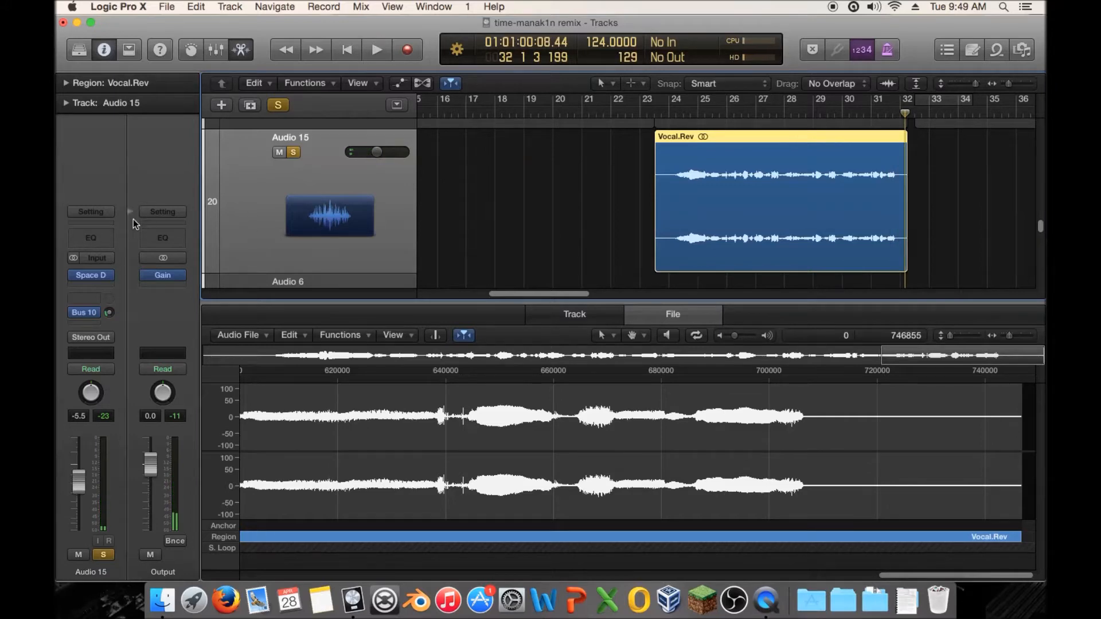
In the duplicate track's Space Designer reverb, set the Dry level to 0 and play the reversed vocal
{"action": "left_click", "coordinate": [90, 277]}
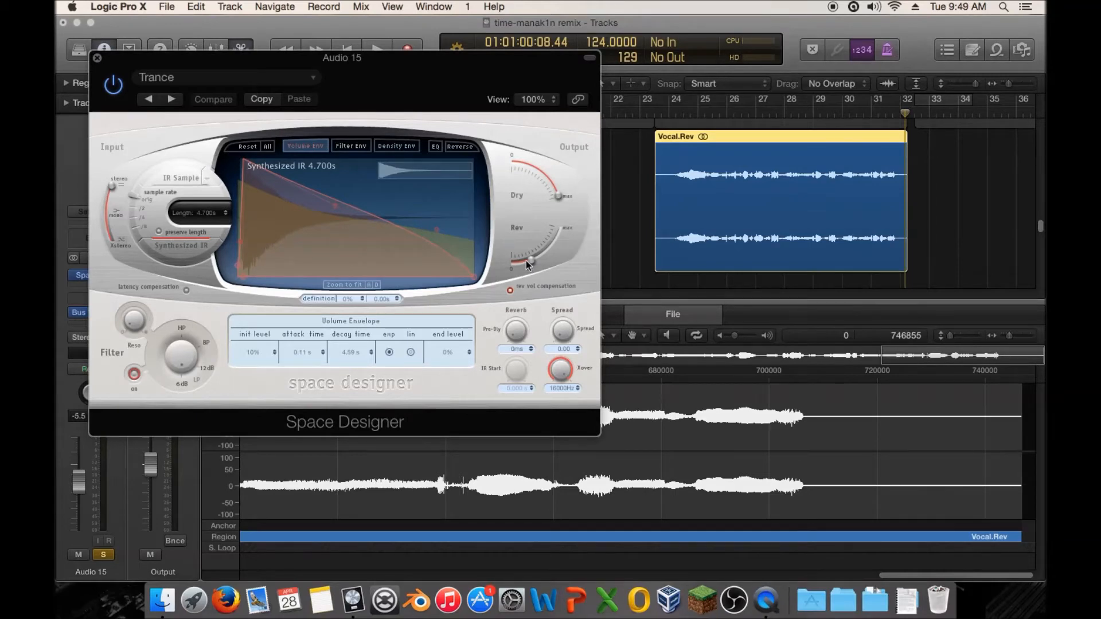
{"action": "left_click_drag", "start_coordinate": [563, 203], "coordinate": [379, 141]}
{"action": "left_click", "coordinate": [816, 115]}
{"action": "key", "text": "space"}
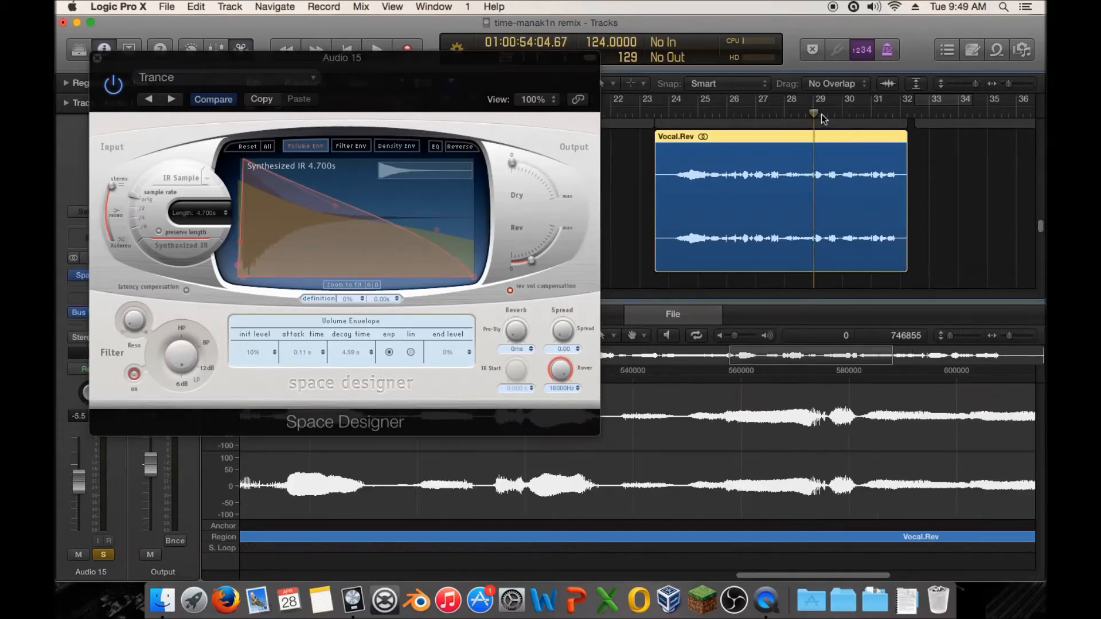
Raise the Space Designer Rev level slightly and switch off its filter while the reversed vocal plays
{"action": "left_click_drag", "start_coordinate": [531, 262], "coordinate": [542, 262]}
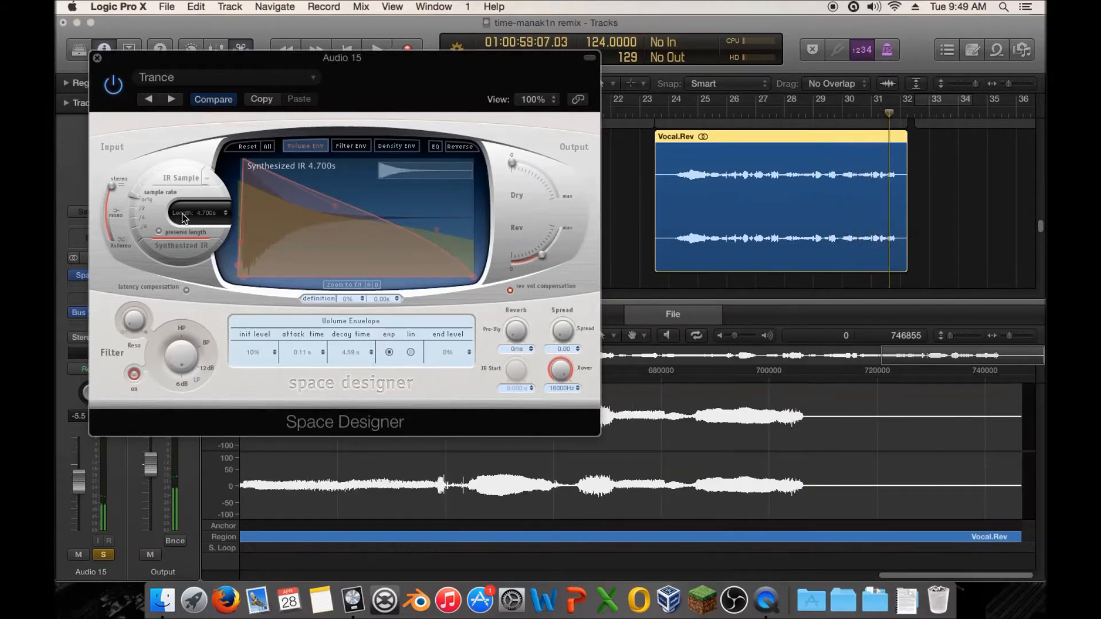
{"action": "left_click", "coordinate": [769, 111]}
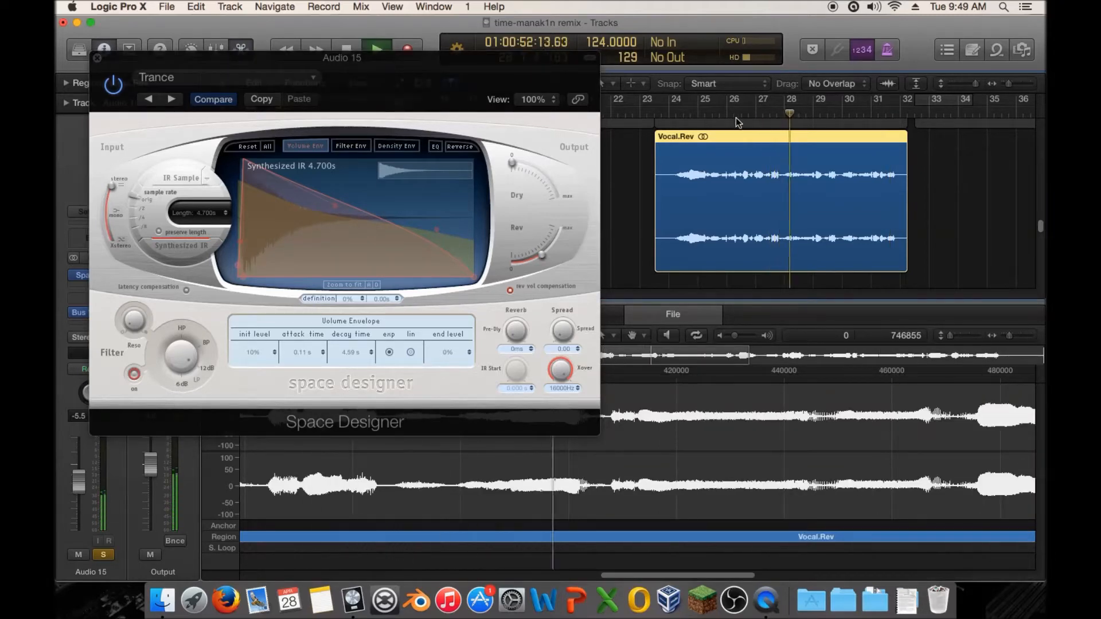
{"action": "left_click", "coordinate": [359, 289]}
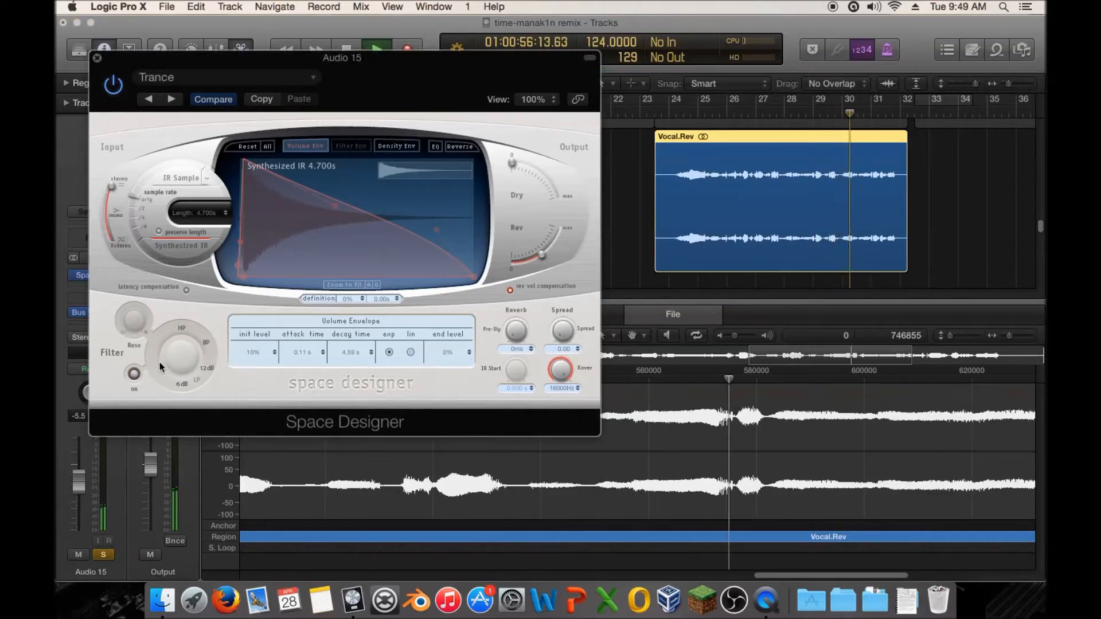
Switch the Space Designer filter back on, and close the reverb window and the audio file editor
{"action": "left_click", "coordinate": [134, 374]}
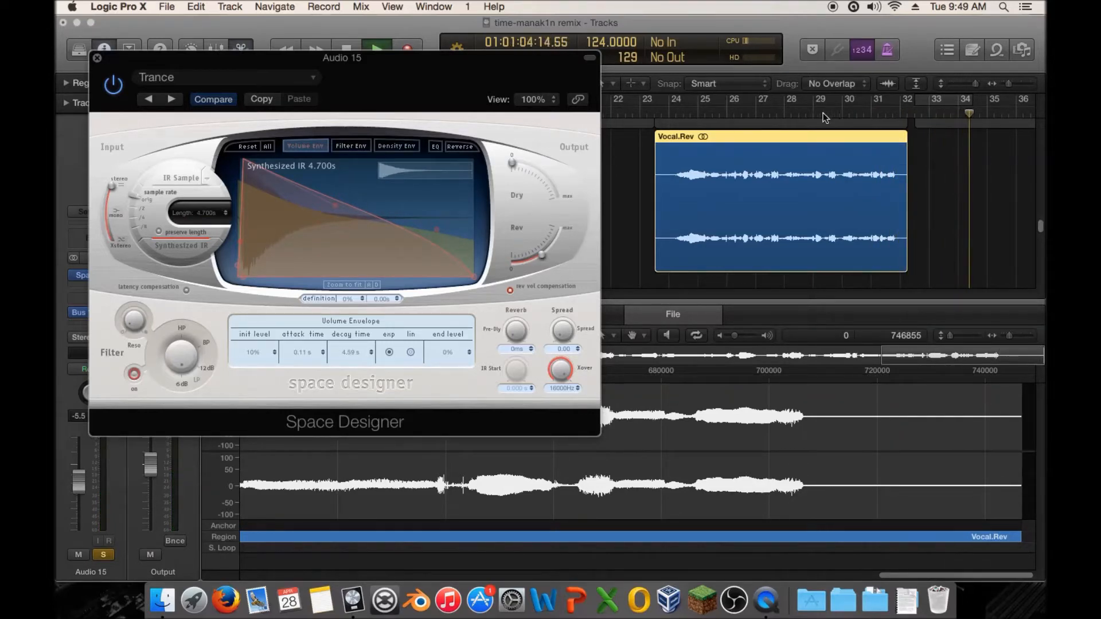
{"action": "left_click", "coordinate": [97, 58]}
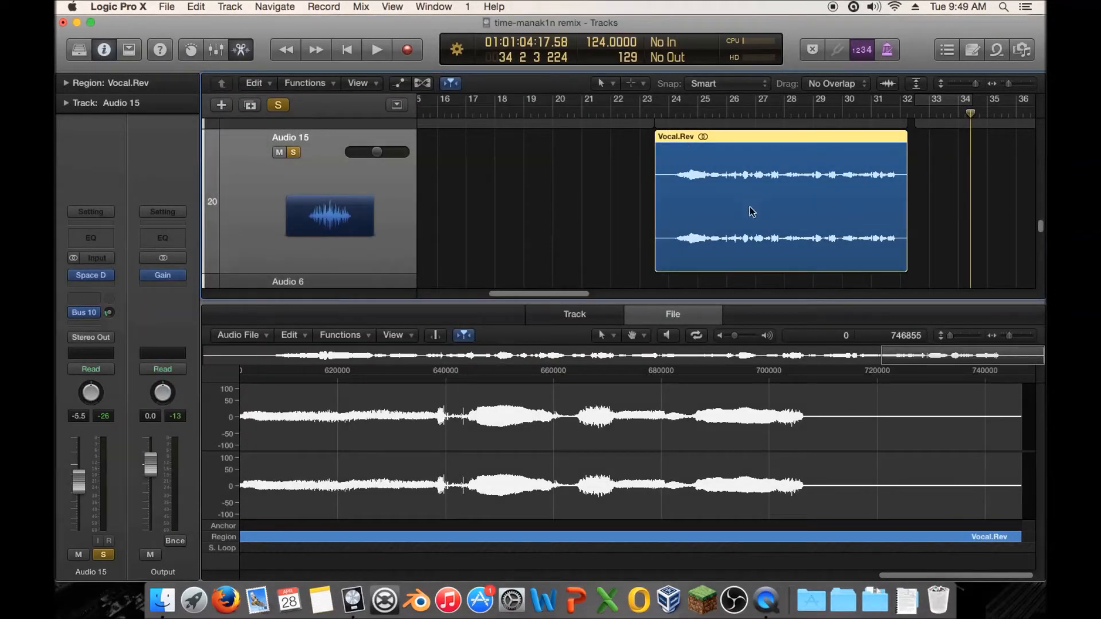
{"action": "key", "text": "e"}
Set a cycle range from bar 23 to bar 35 around the reversed vocal region
{"action": "mouse_move", "coordinate": [1006, 87]}
{"action": "left_mouse_down"}
{"action": "mouse_move", "coordinate": [996, 87]}
{"action": "mouse_move", "coordinate": [1006, 86]}
{"action": "left_mouse_up"}
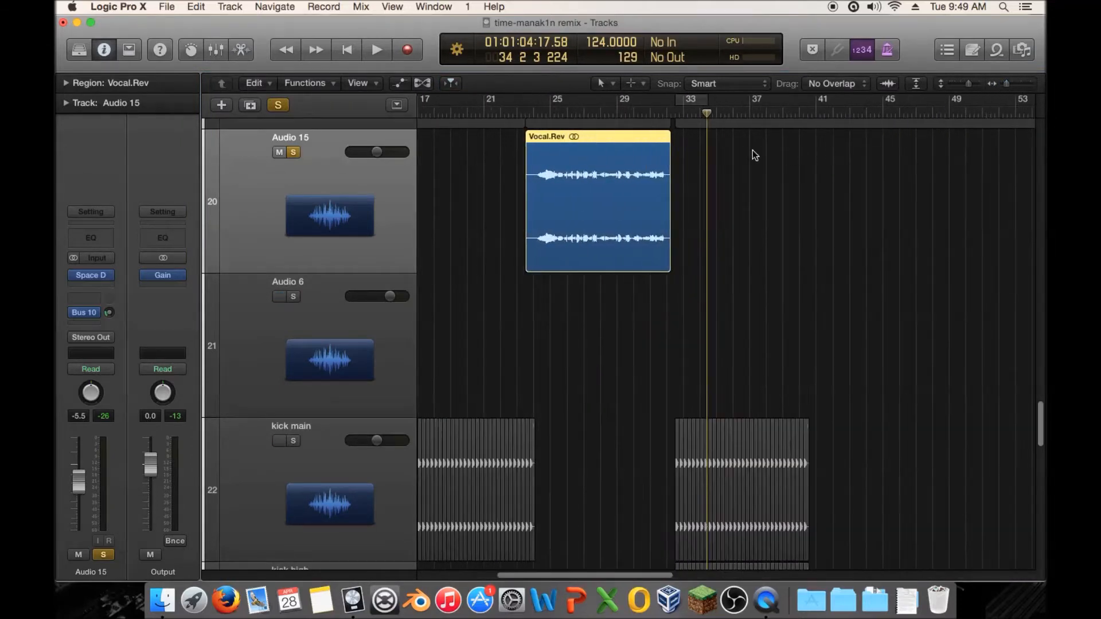
{"action": "left_click_drag", "start_coordinate": [519, 105], "coordinate": [715, 103]}
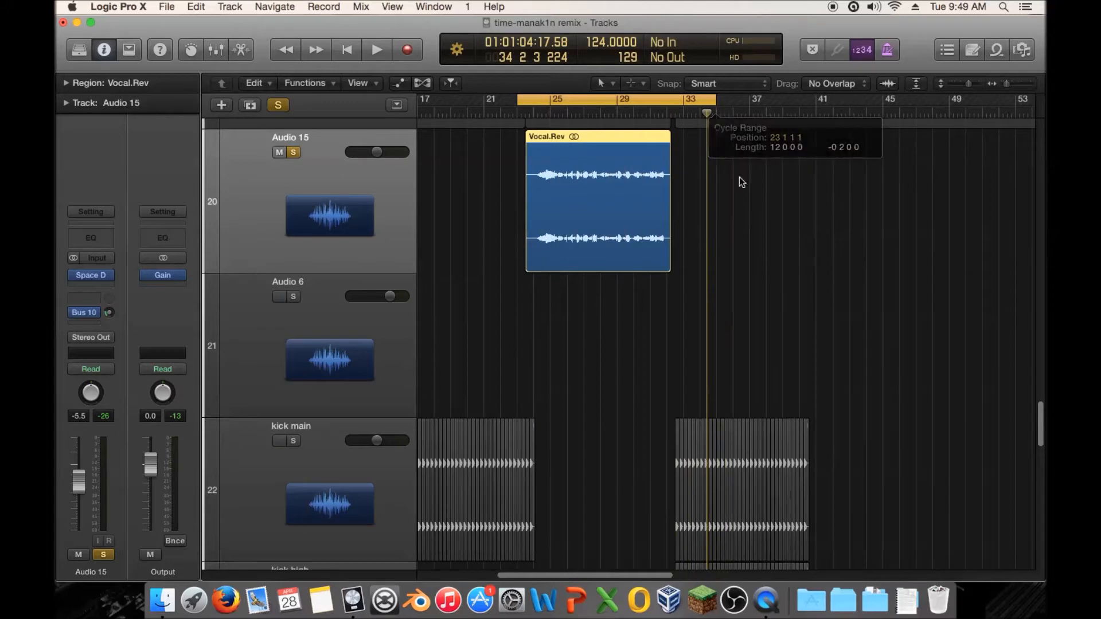
{"action": "left_click", "coordinate": [814, 223]}
{"action": "left_click", "coordinate": [401, 181]}
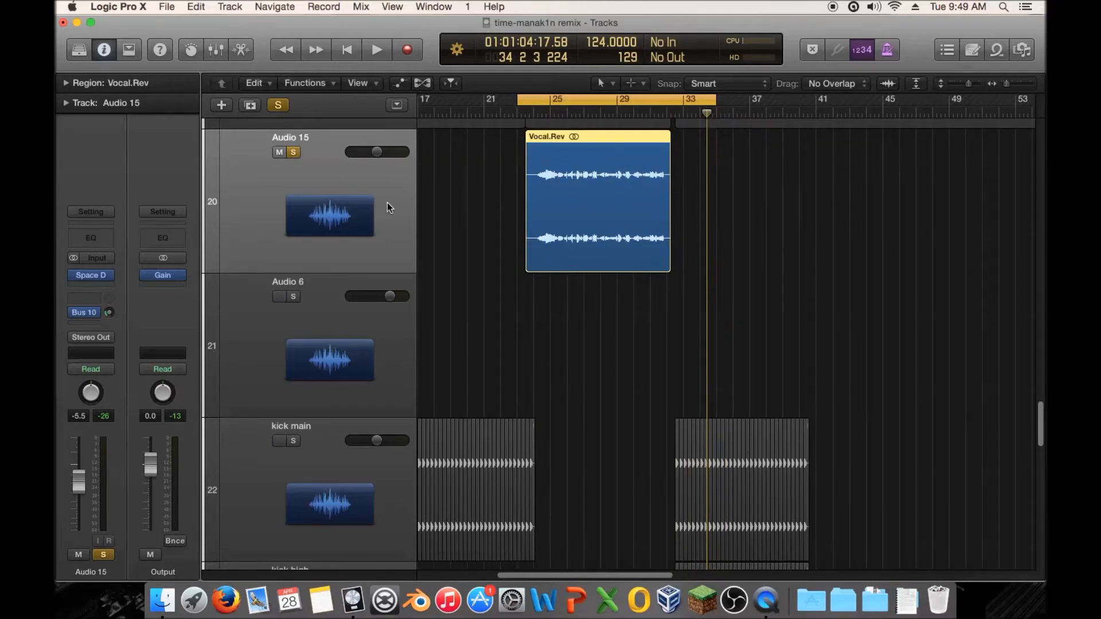
{"action": "left_click", "coordinate": [521, 201]}
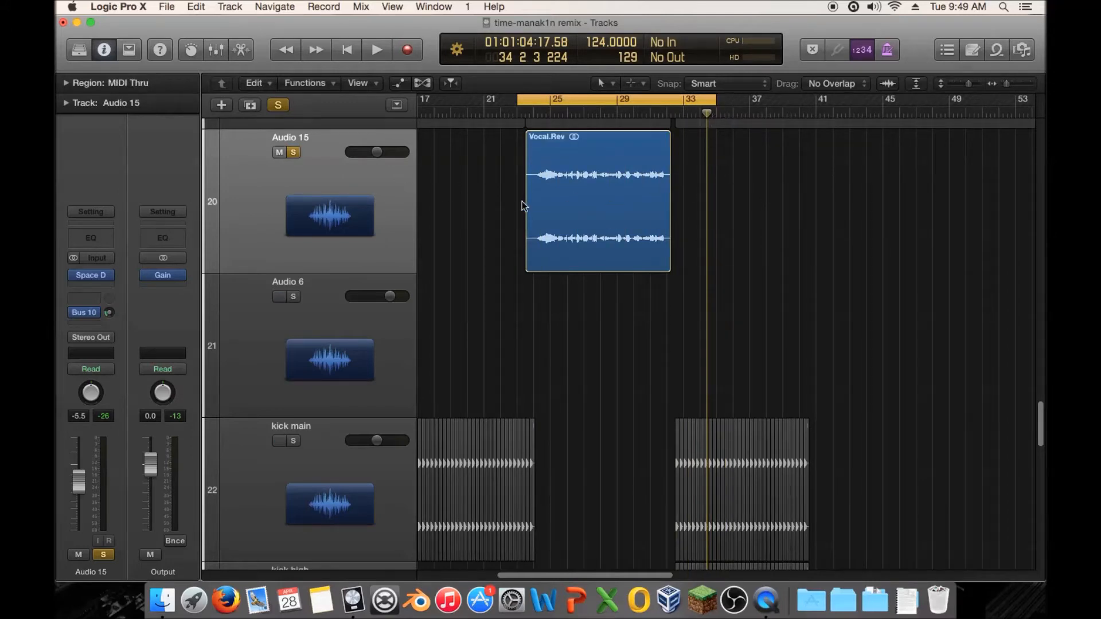
{"action": "left_click", "coordinate": [174, 542]}
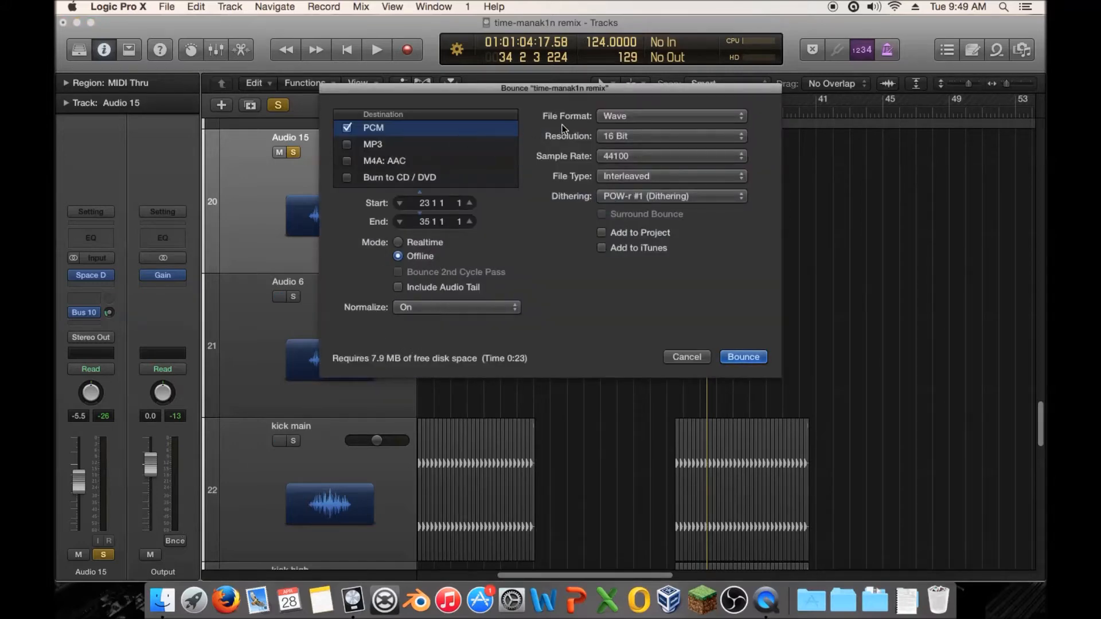
{"action": "left_click", "coordinate": [619, 136]}
{"action": "left_click", "coordinate": [617, 149]}
{"action": "left_click", "coordinate": [634, 196]}
{"action": "left_click", "coordinate": [615, 176]}
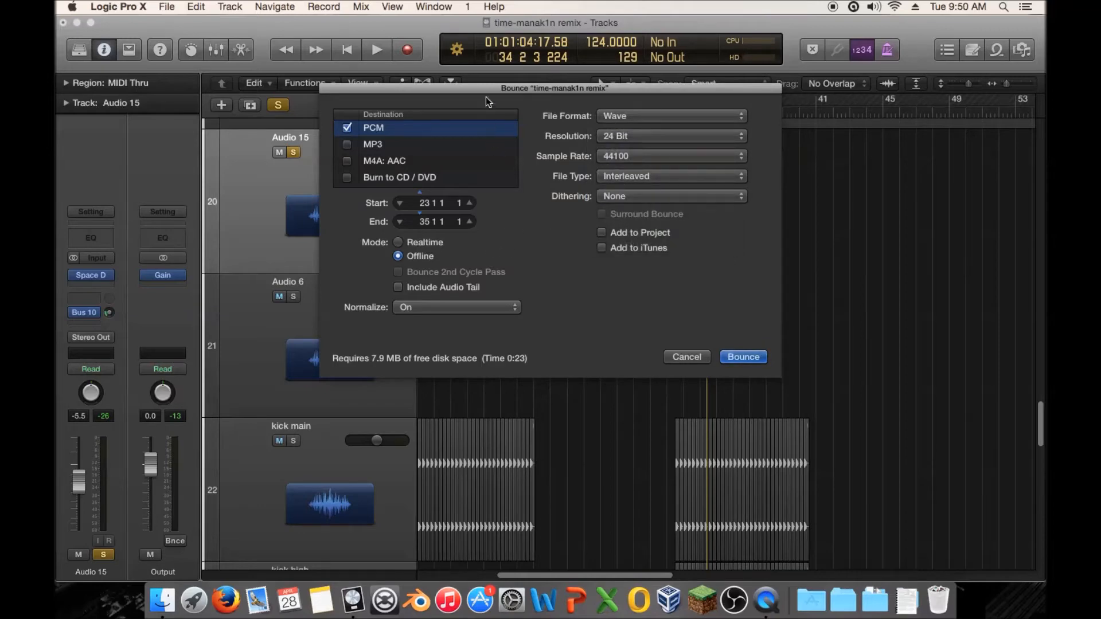
{"action": "left_click_drag", "start_coordinate": [465, 86], "coordinate": [613, 146]}
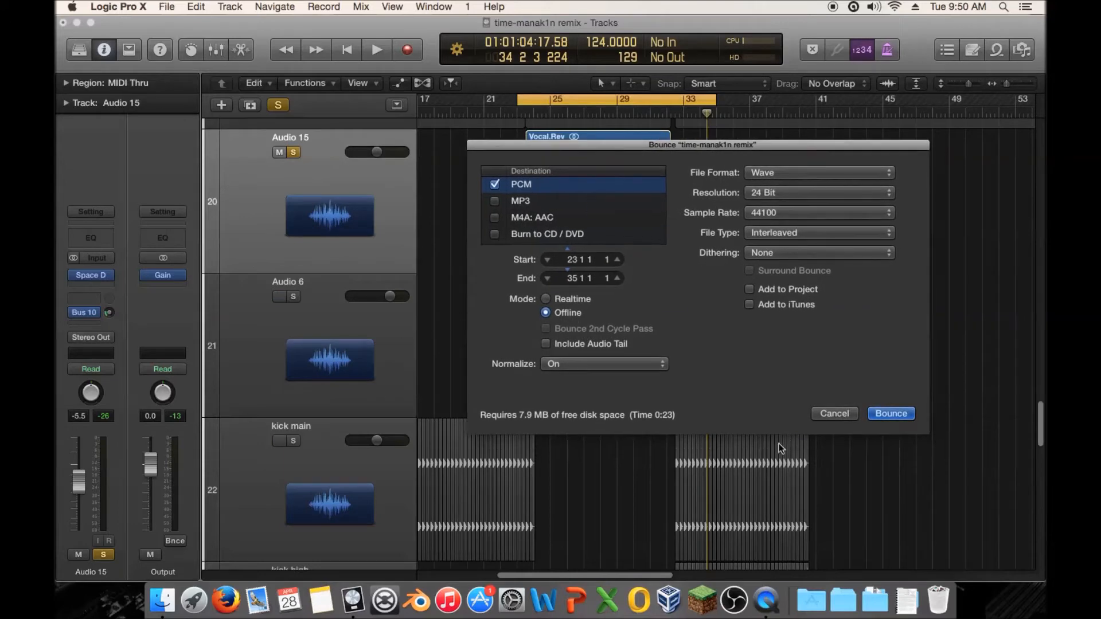
{"action": "left_click", "coordinate": [902, 417]}
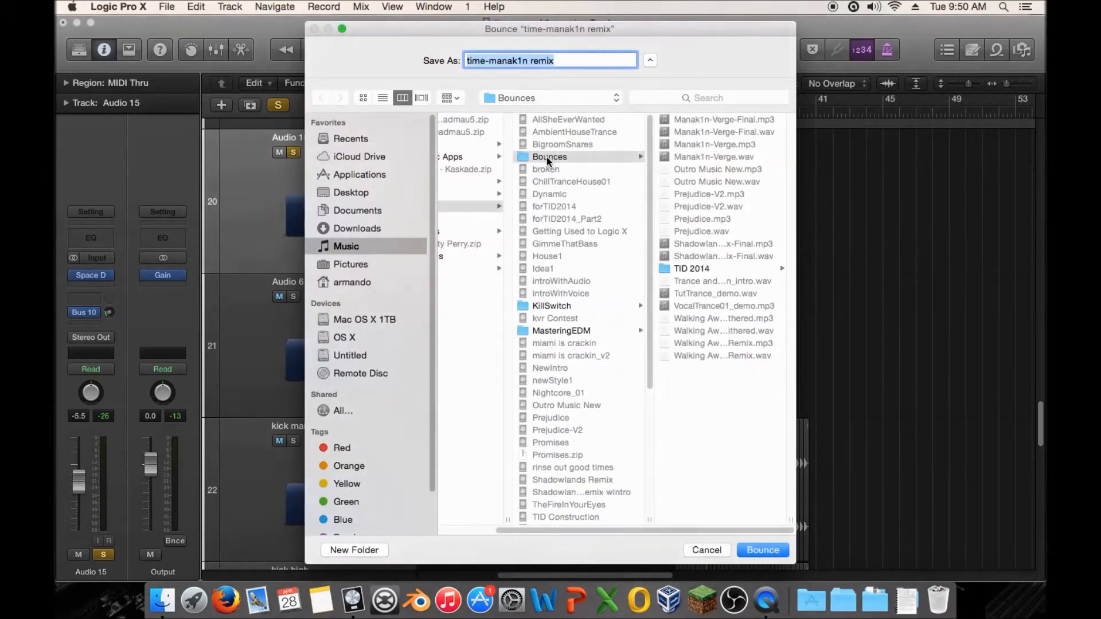
{"action": "scroll", "coordinate": [585, 327], "scroll_direction": "down", "scroll_amount": 5}
{"action": "scroll", "coordinate": [585, 328], "scroll_direction": "up", "scroll_amount": 5}
{"action": "scroll", "coordinate": [584, 321], "scroll_direction": "down", "scroll_amount": 5}
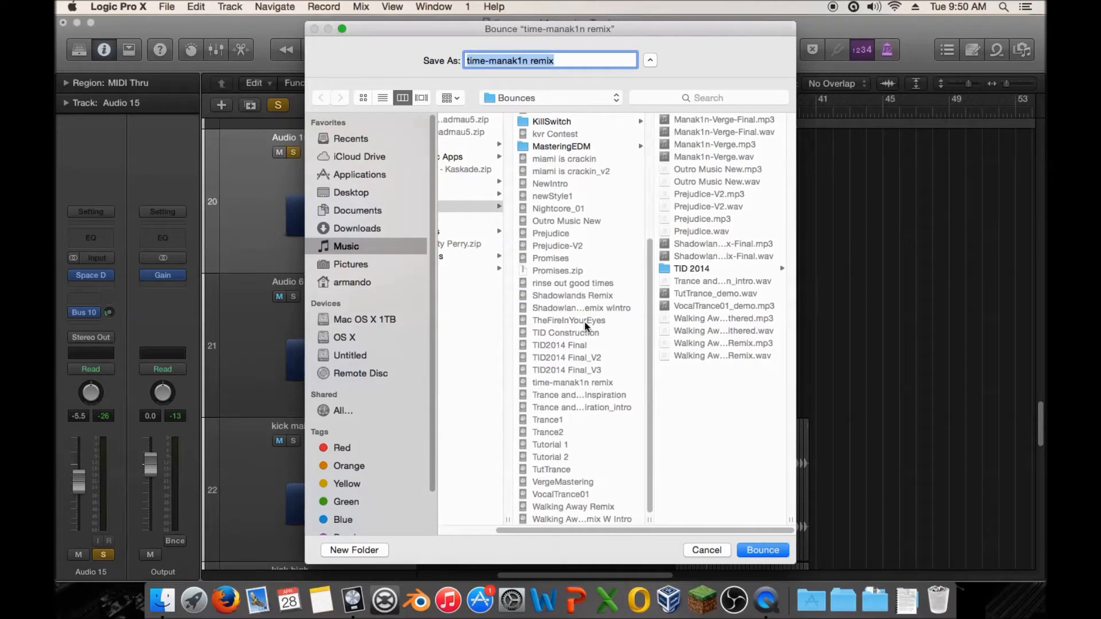
{"action": "left_click", "coordinate": [700, 550]}
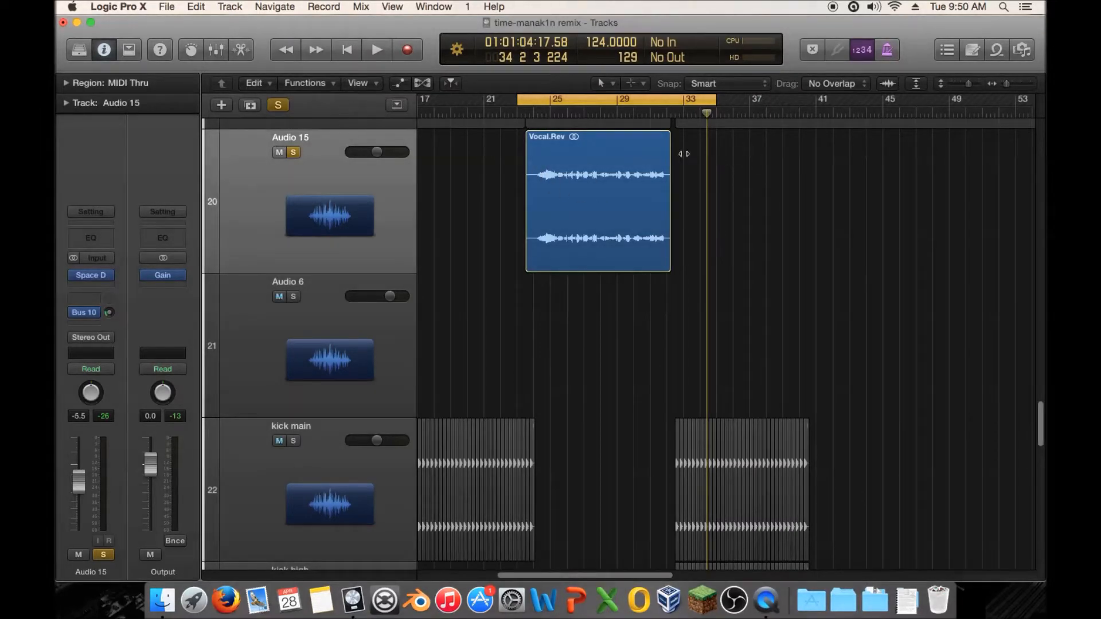
Bounce the Vocal.Rev region in place to a new track named Vocal_Rev build, with the source muted, audio tail included and normalizing off
{"action": "left_click", "coordinate": [130, 50]}
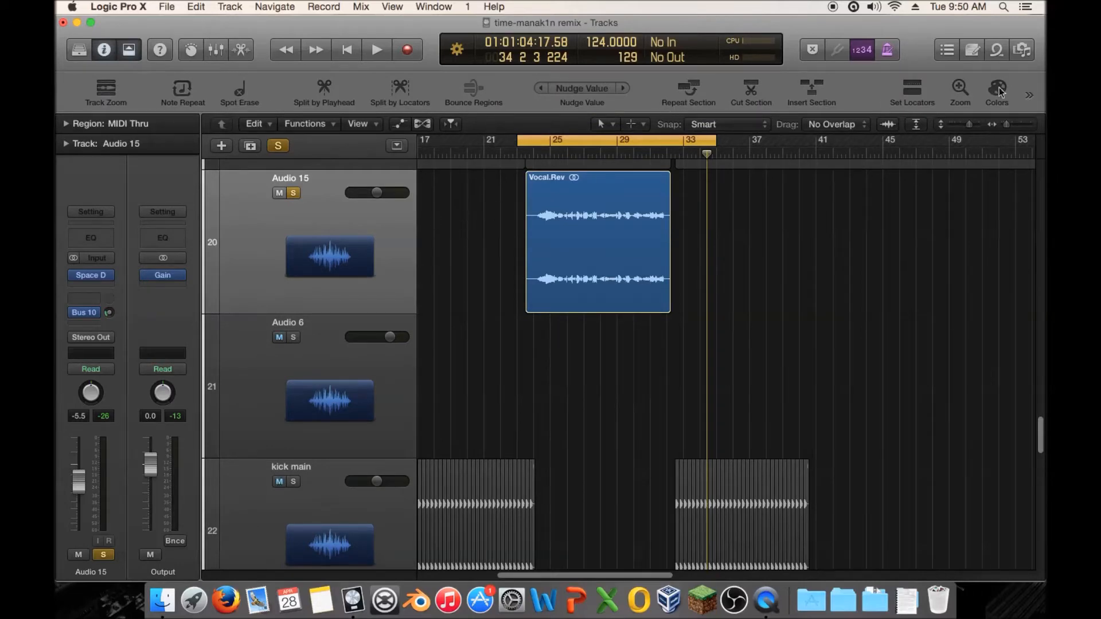
{"action": "left_click", "coordinate": [331, 281]}
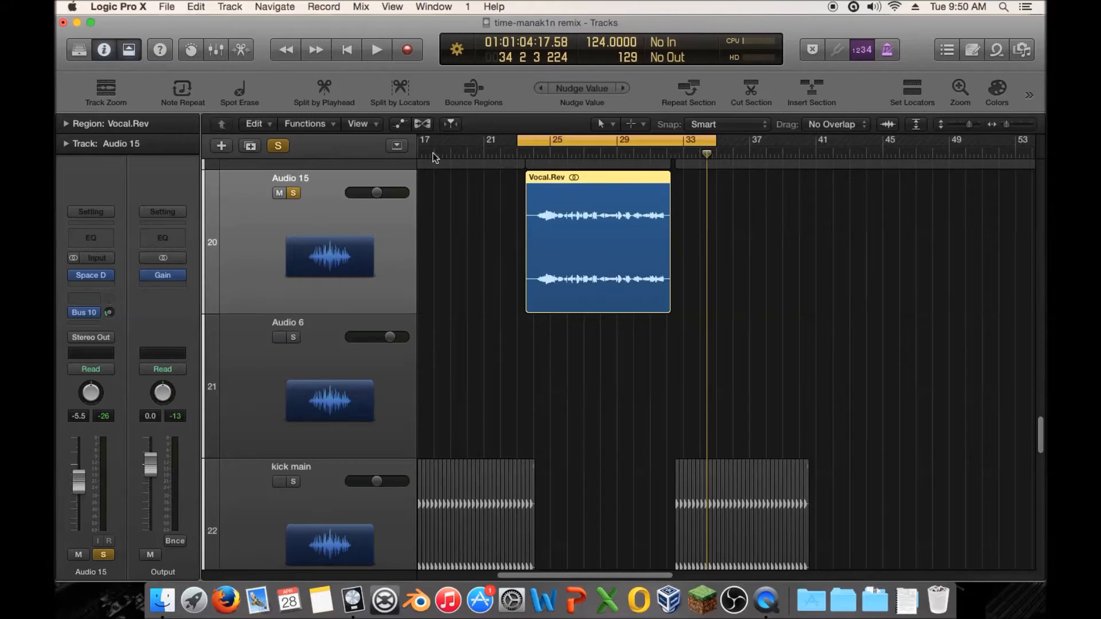
{"action": "left_click", "coordinate": [474, 89]}
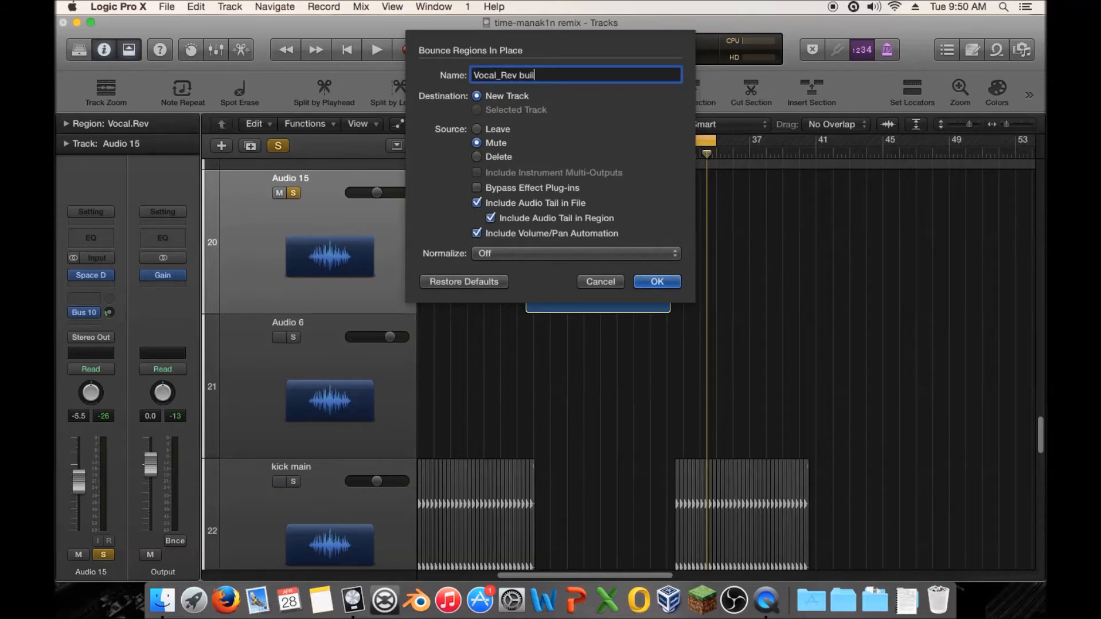
{"action": "left_click", "coordinate": [542, 255]}
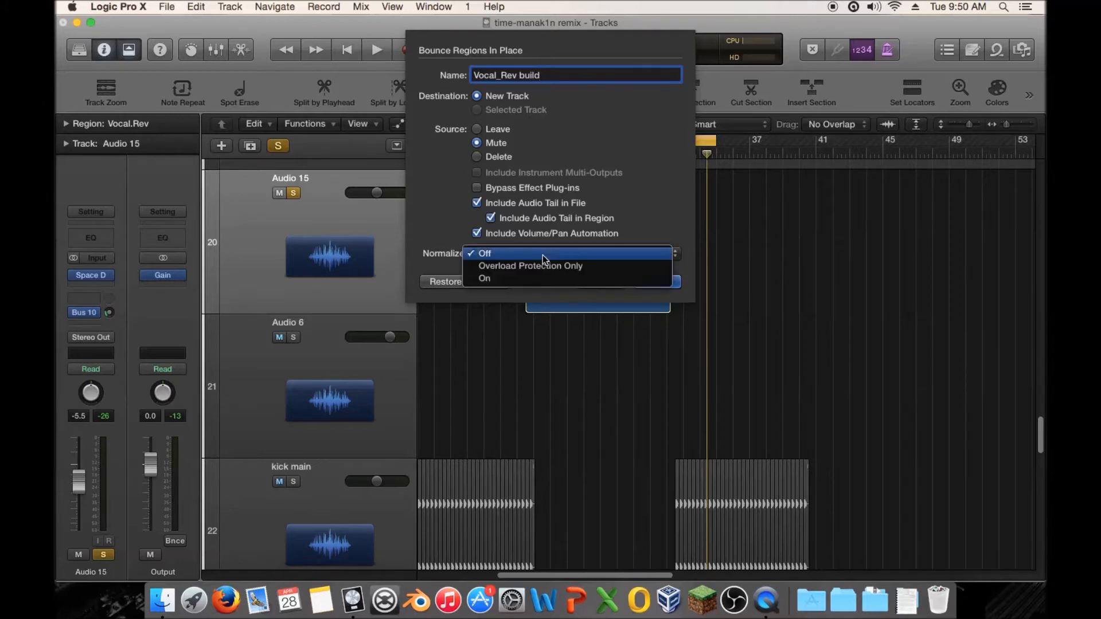
{"action": "left_click", "coordinate": [442, 208]}
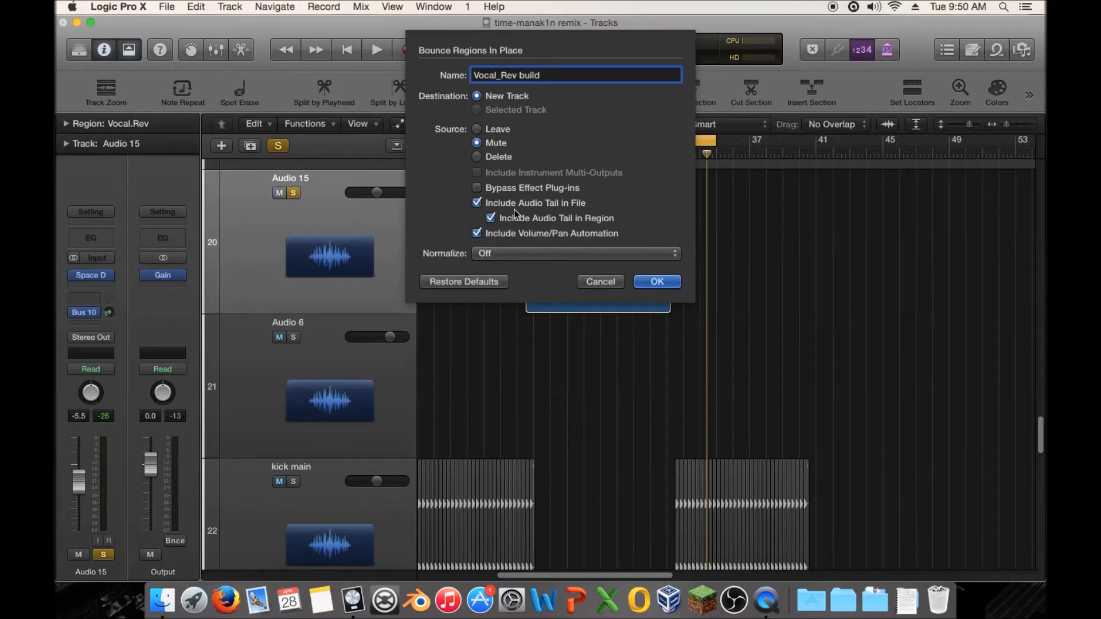
{"action": "left_click", "coordinate": [652, 283]}
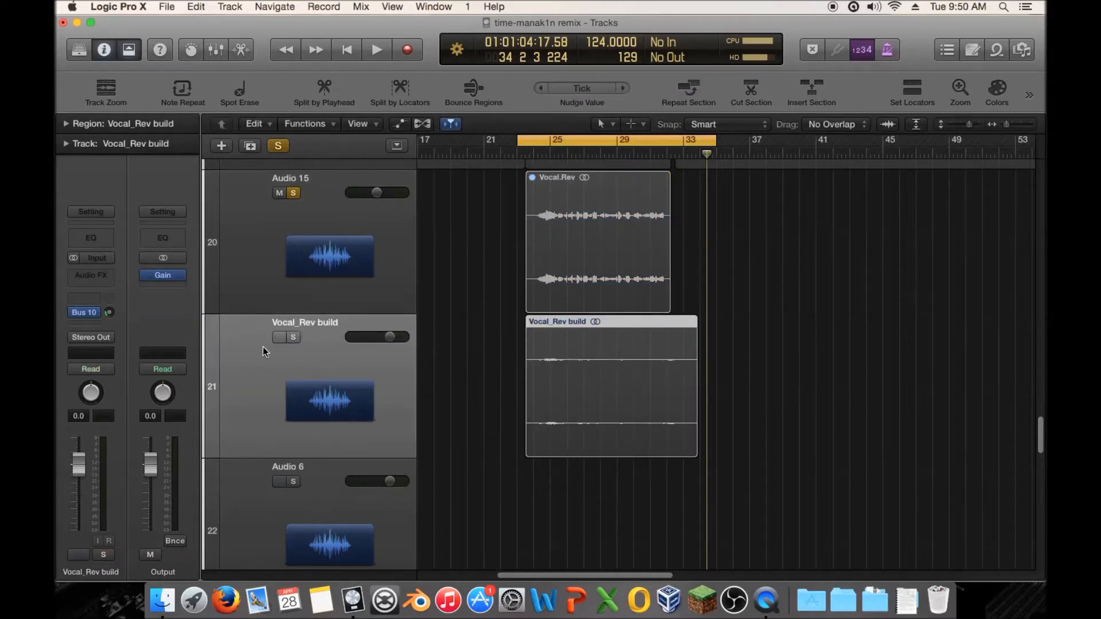
Unsolo and mute the Audio 15 track, and reverse the bounced Vocal_Rev build audio in the file editor
{"action": "left_click", "coordinate": [296, 207]}
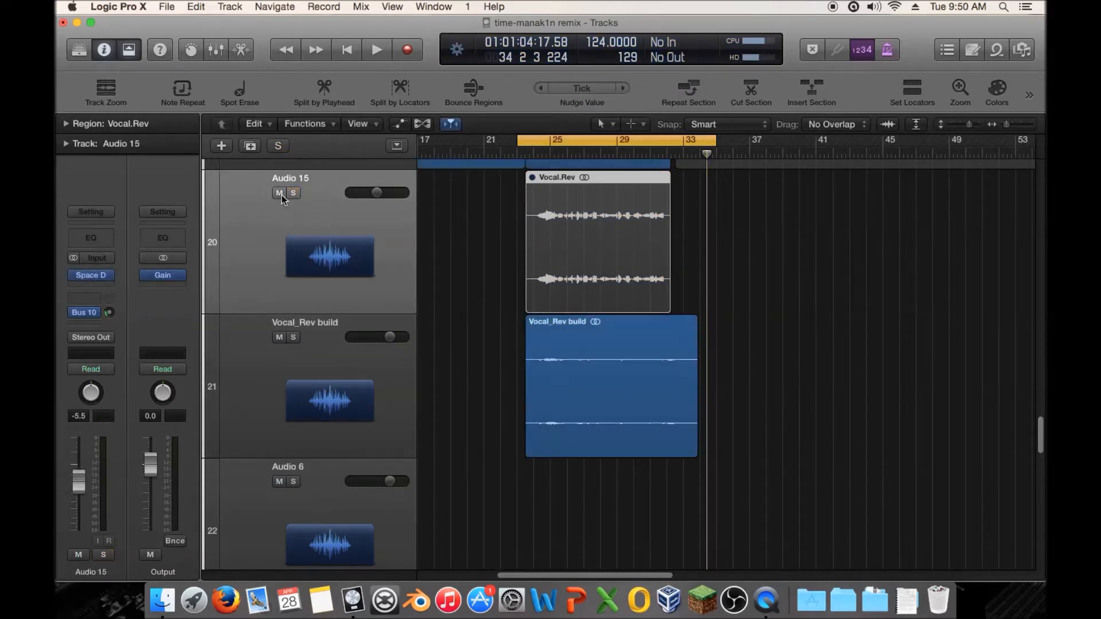
{"action": "left_click", "coordinate": [326, 356]}
{"action": "double_click", "coordinate": [617, 371]}
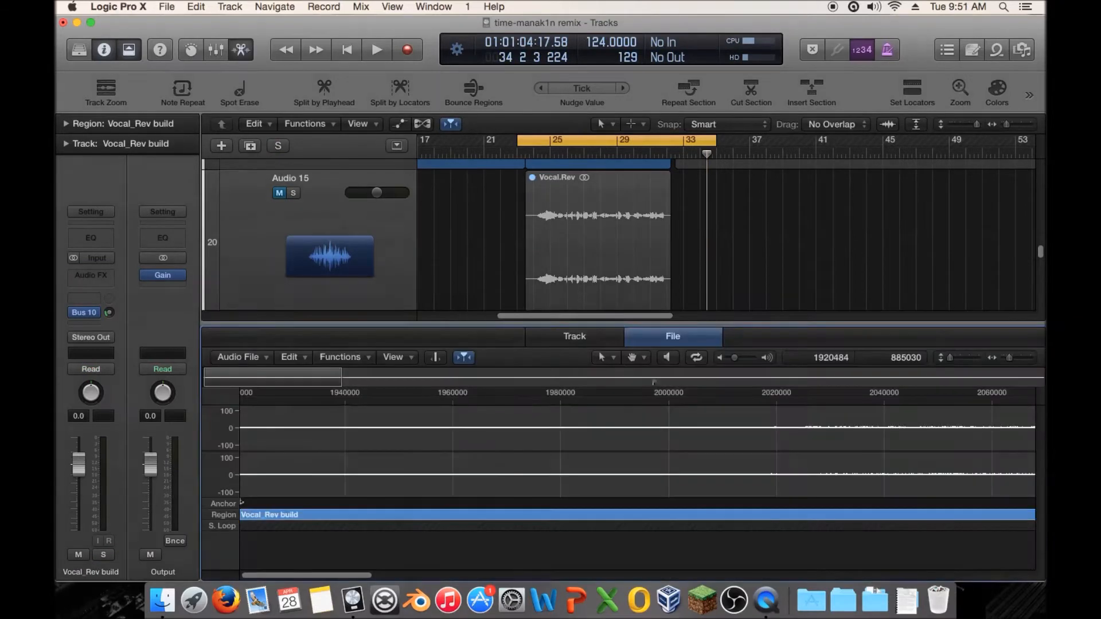
{"action": "left_click", "coordinate": [341, 357]}
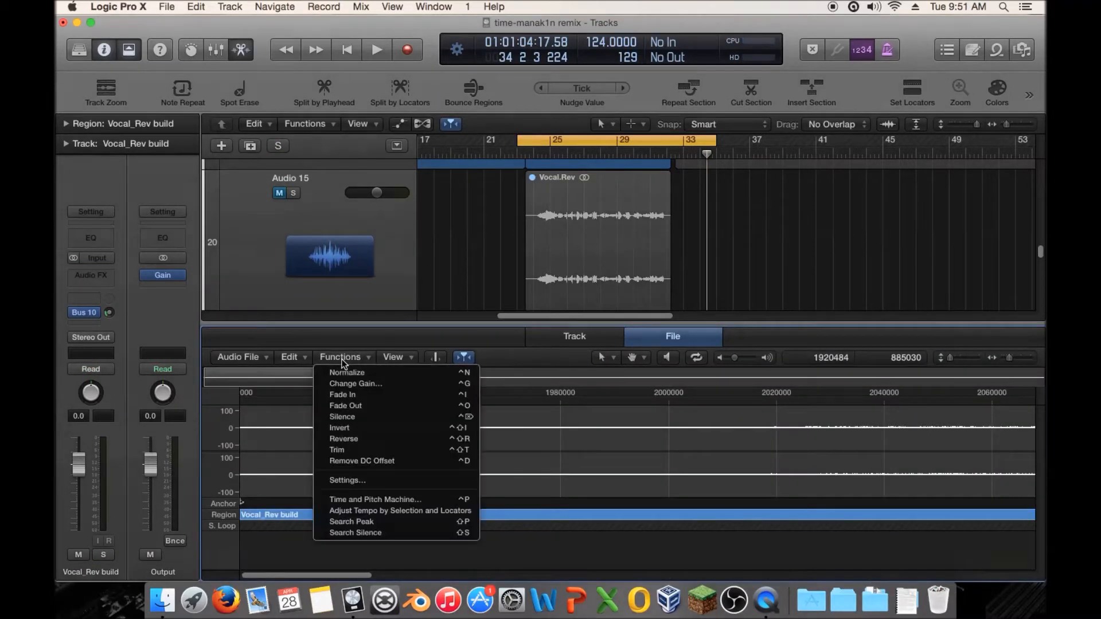
{"action": "left_click", "coordinate": [432, 430]}
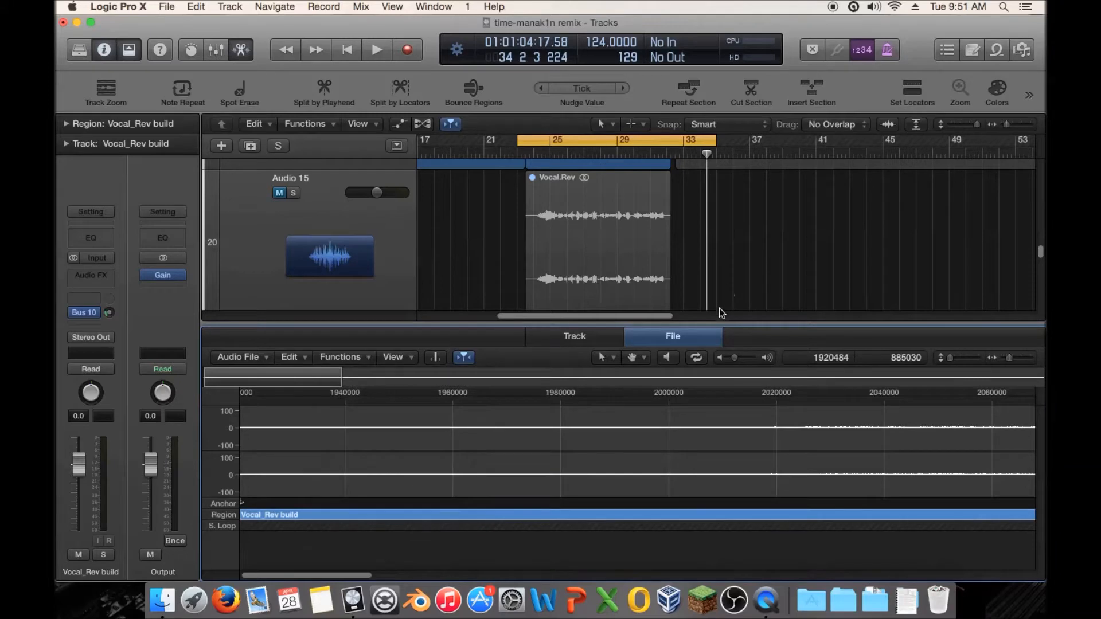
{"action": "key", "text": "e"}
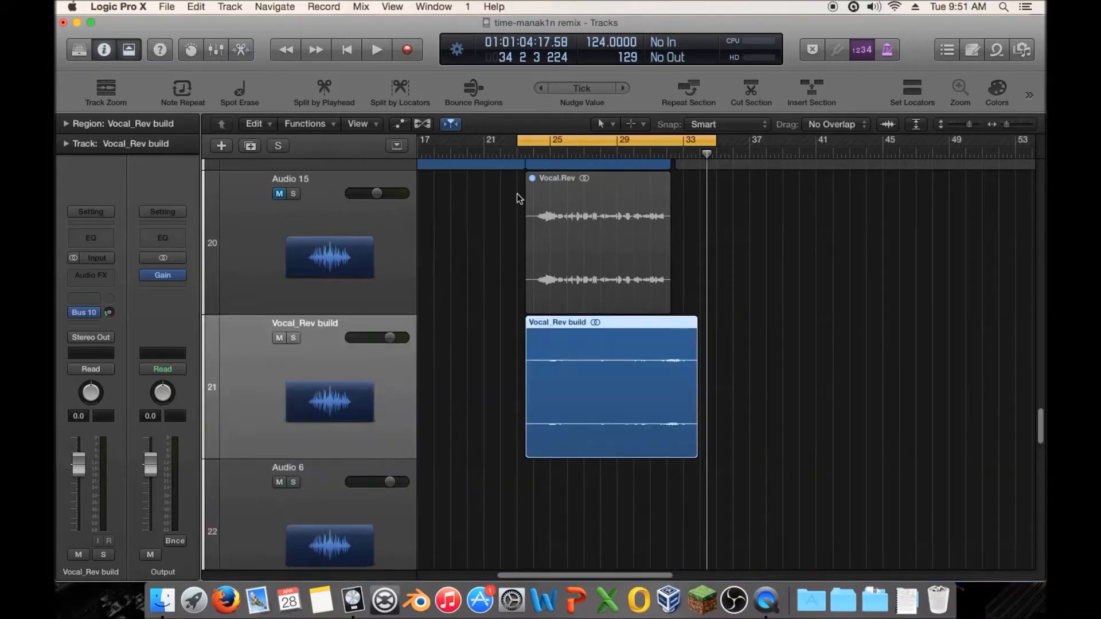
Play the build-up from bar 23, soloing the Vocal_Rev build track during playback, and stop around bar 27
{"action": "scroll", "coordinate": [517, 194], "scroll_direction": "up", "scroll_amount": 3}
{"action": "left_click", "coordinate": [519, 152]}
{"action": "key", "text": "space"}
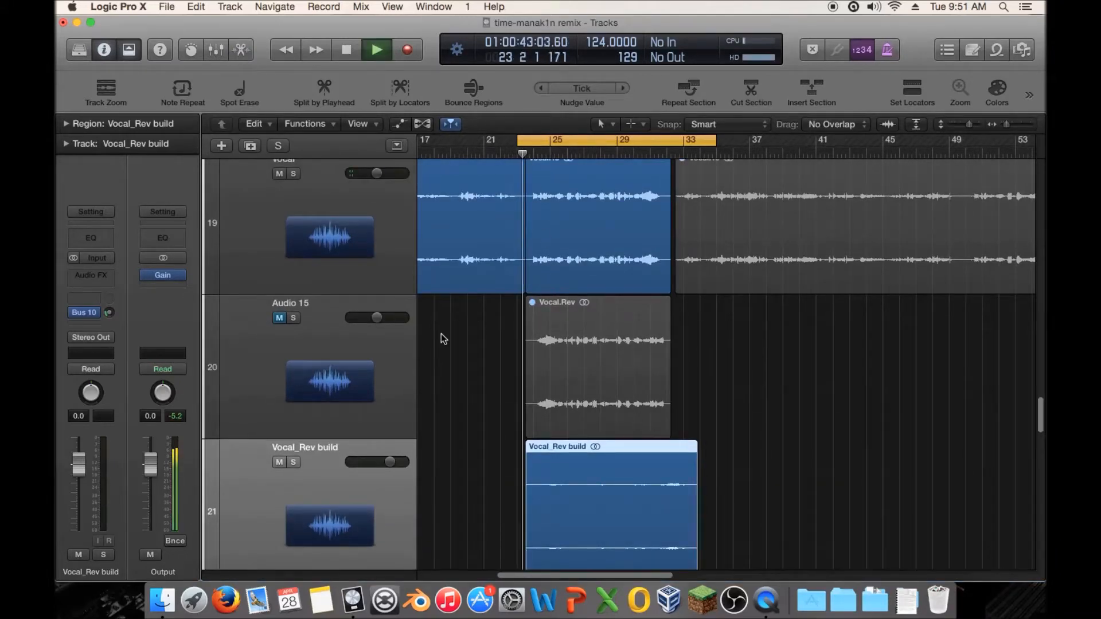
{"action": "left_click", "coordinate": [293, 462]}
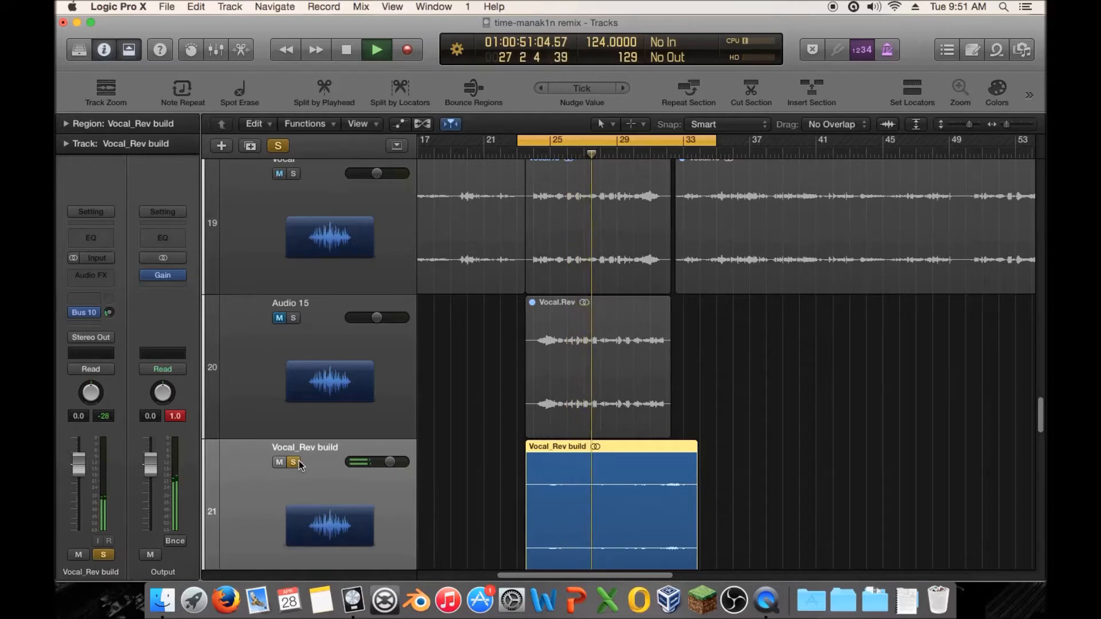
{"action": "key", "text": "space"}
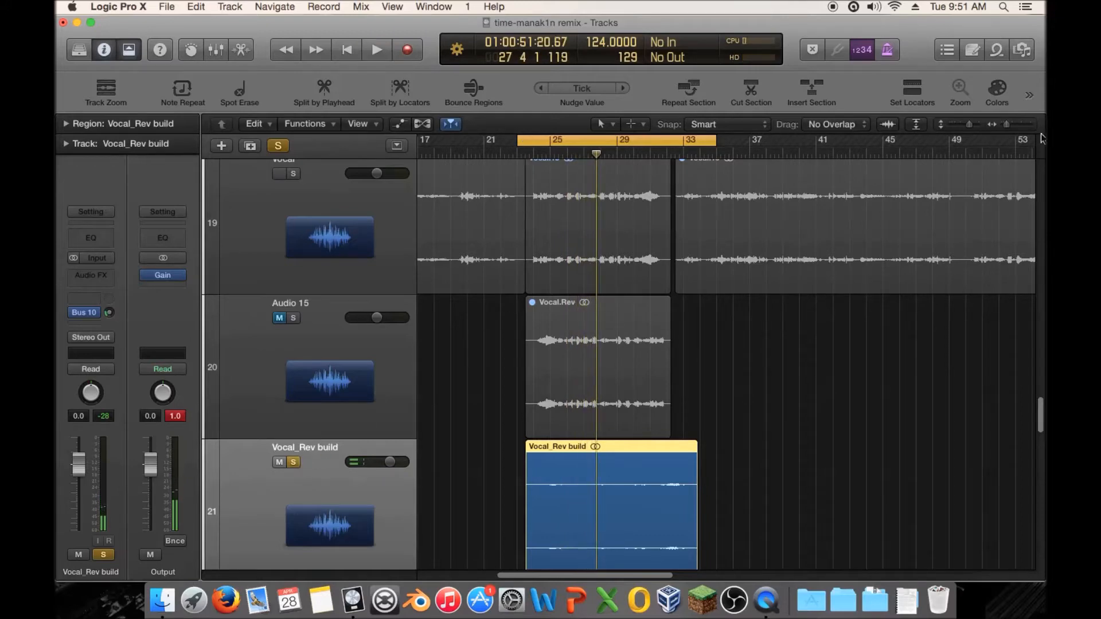
Move the Vocal_Rev build region earlier to start at bar 22, lining its swell up with the original vocal's start at bar 24
{"action": "left_click_drag", "start_coordinate": [1010, 126], "coordinate": [979, 125]}
{"action": "scroll", "coordinate": [963, 177], "scroll_direction": "left", "scroll_amount": 5}
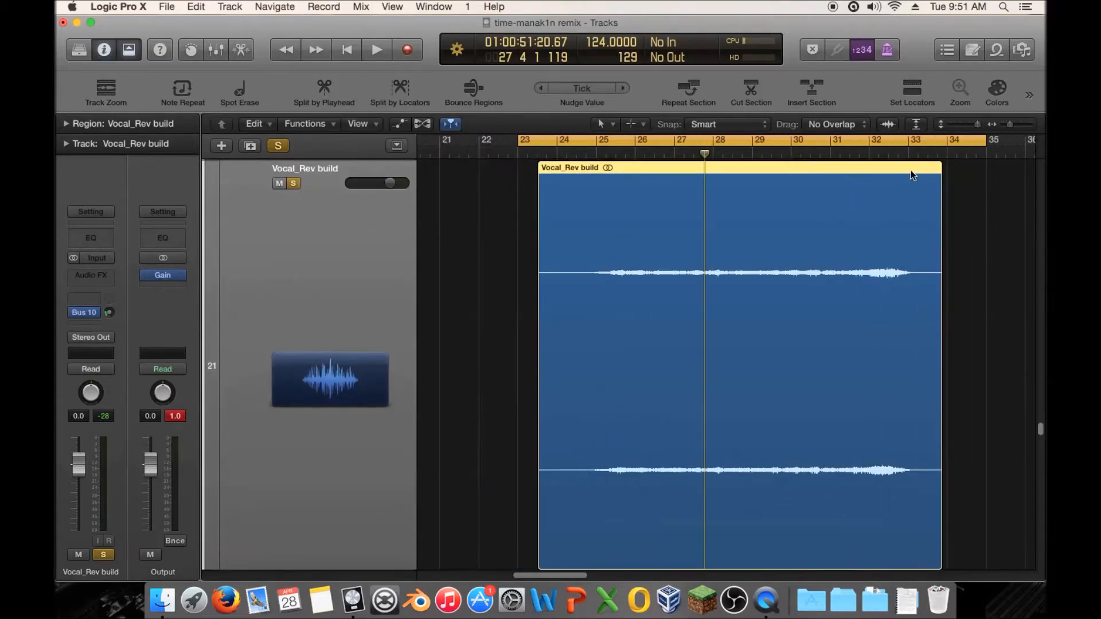
{"action": "scroll", "coordinate": [641, 170], "scroll_direction": "up", "scroll_amount": 15}
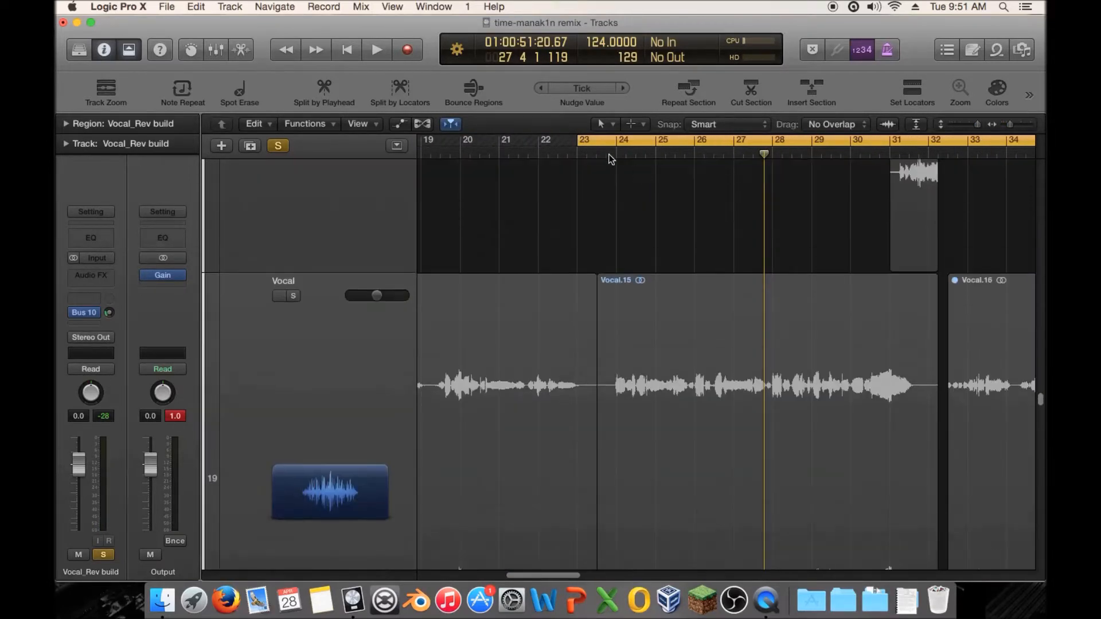
{"action": "left_click", "coordinate": [612, 155]}
{"action": "scroll", "coordinate": [639, 196], "scroll_direction": "right", "scroll_amount": 2}
{"action": "scroll", "coordinate": [642, 201], "scroll_direction": "down", "scroll_amount": 10}
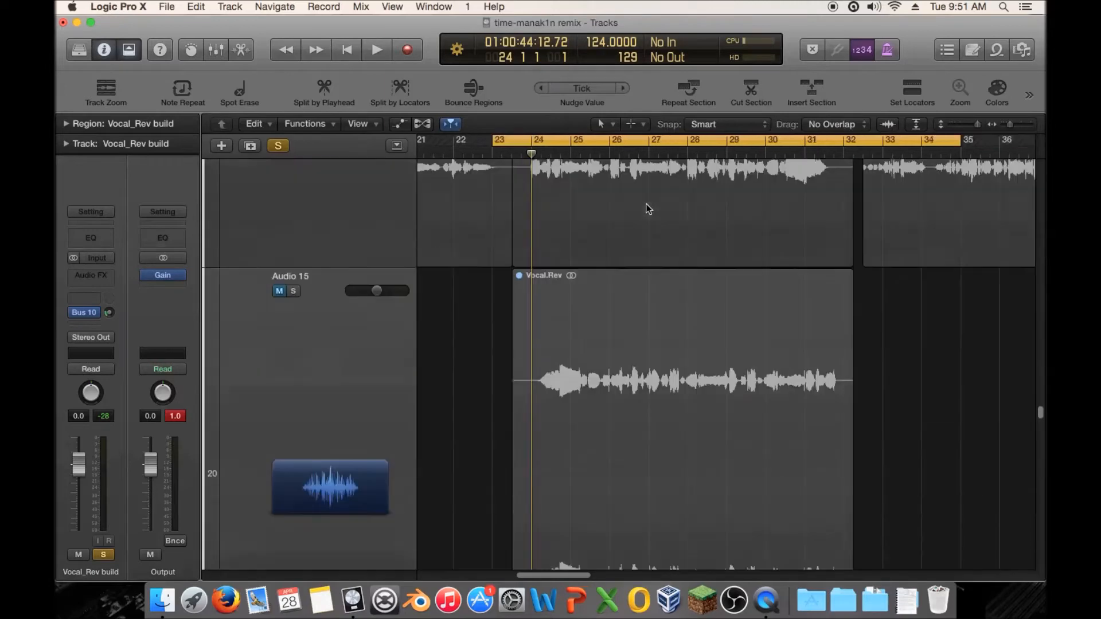
{"action": "scroll", "coordinate": [648, 200], "scroll_direction": "down", "scroll_amount": 5}
{"action": "left_click_drag", "start_coordinate": [683, 266], "coordinate": [531, 351]}
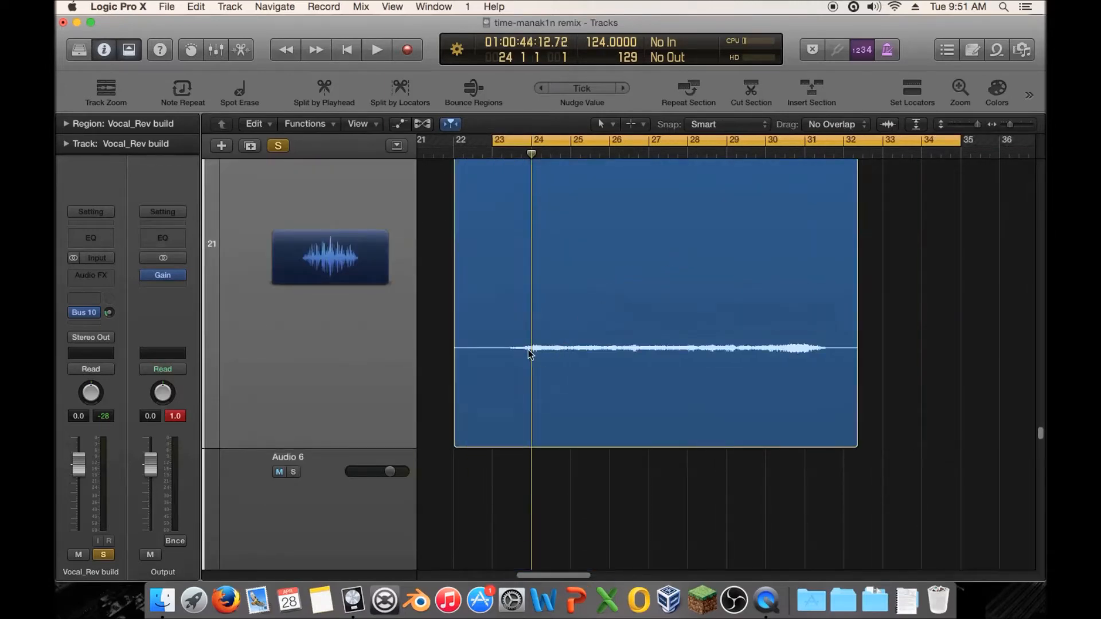
{"action": "left_click", "coordinate": [530, 350]}
Play the soloed Vocal_Rev build region from bar 22 and stop just after bar 24
{"action": "left_click", "coordinate": [450, 154]}
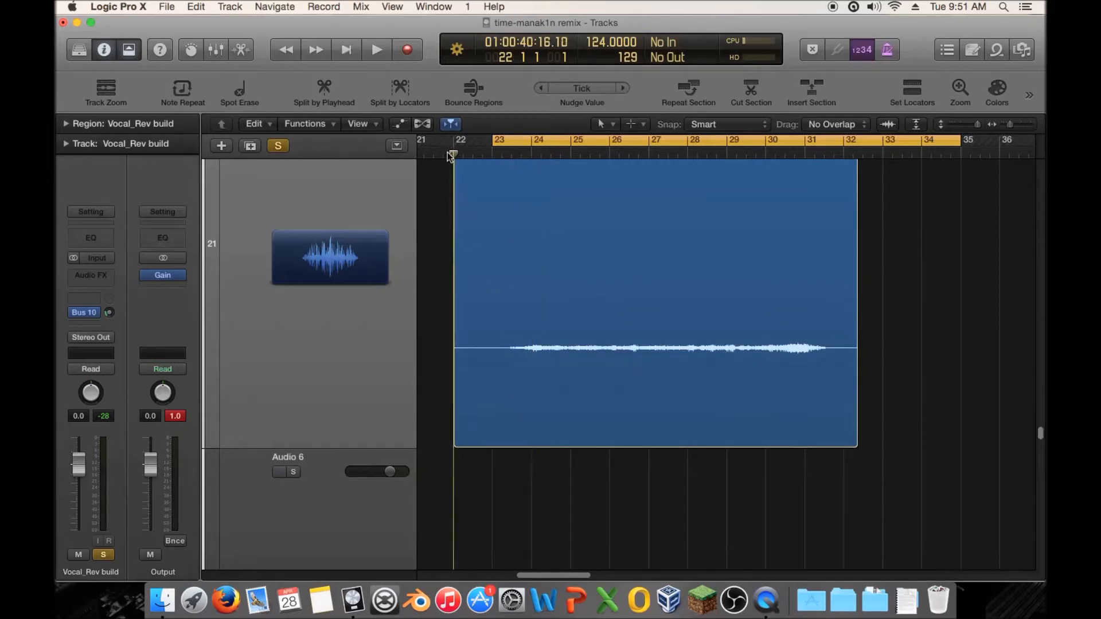
{"action": "key", "text": "space"}
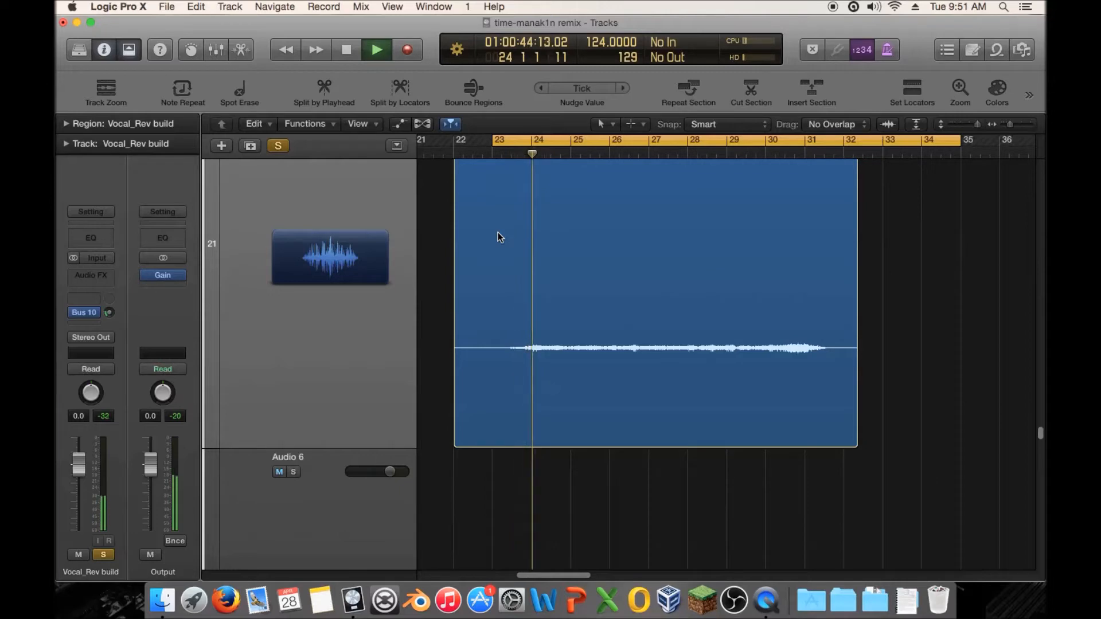
{"action": "key", "text": "space"}
{"action": "scroll", "coordinate": [342, 254], "scroll_direction": "up", "scroll_amount": 5}
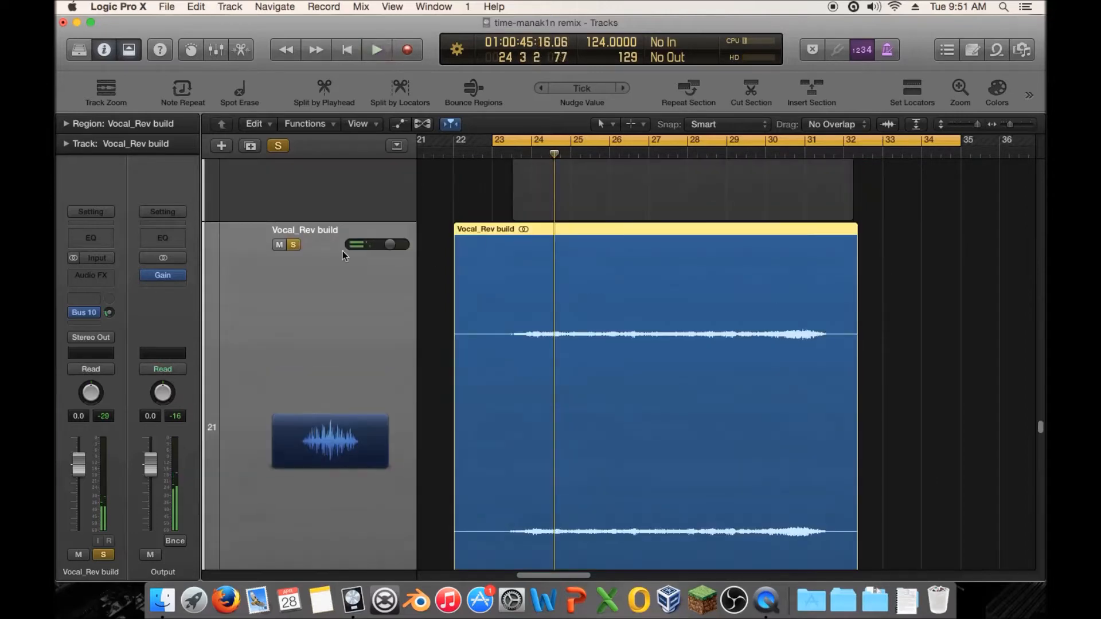
Unsolo the Vocal_Rev build track and play the full mix from just before bar 22
{"action": "left_click", "coordinate": [292, 244]}
{"action": "left_click", "coordinate": [434, 152]}
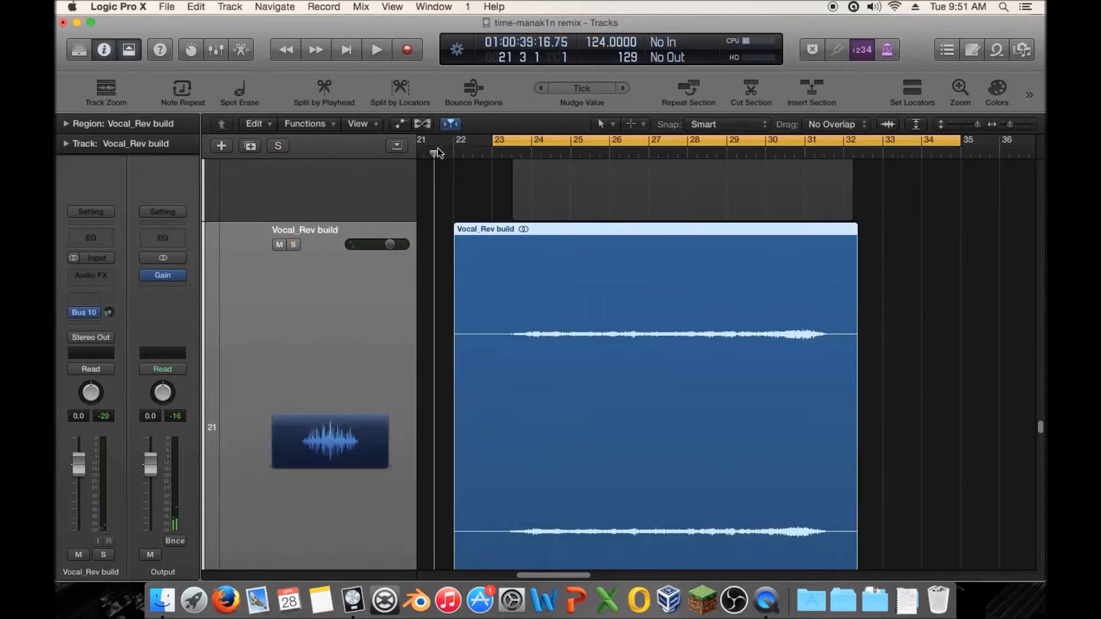
{"action": "key", "text": "space"}
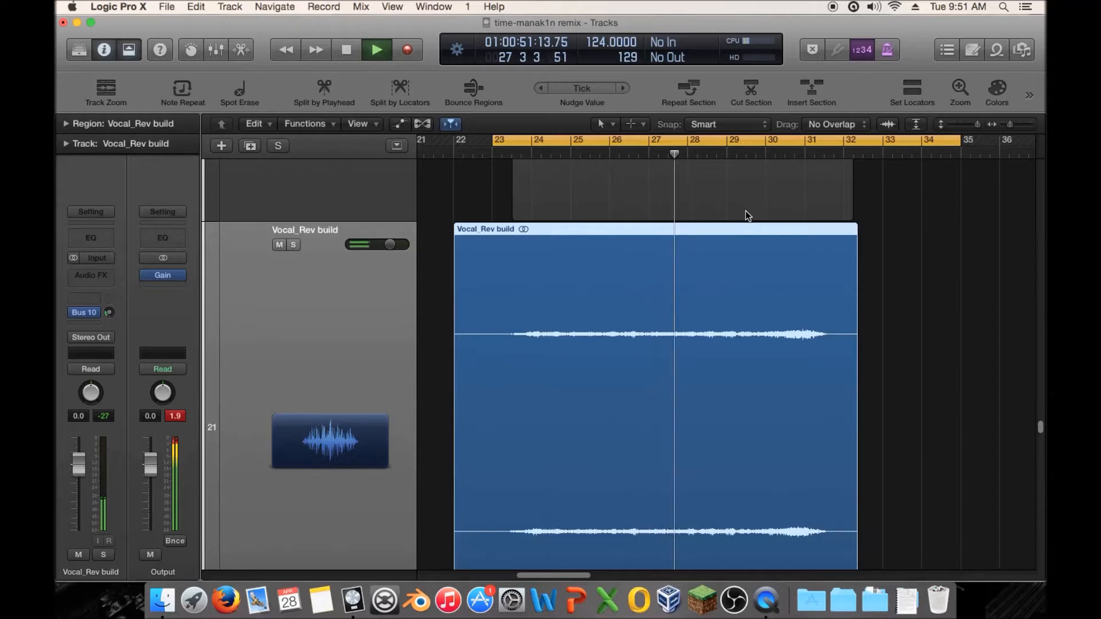
Stop playback and place the playhead at bar 24, where the original build-up vocal starts
{"action": "key", "text": "space"}
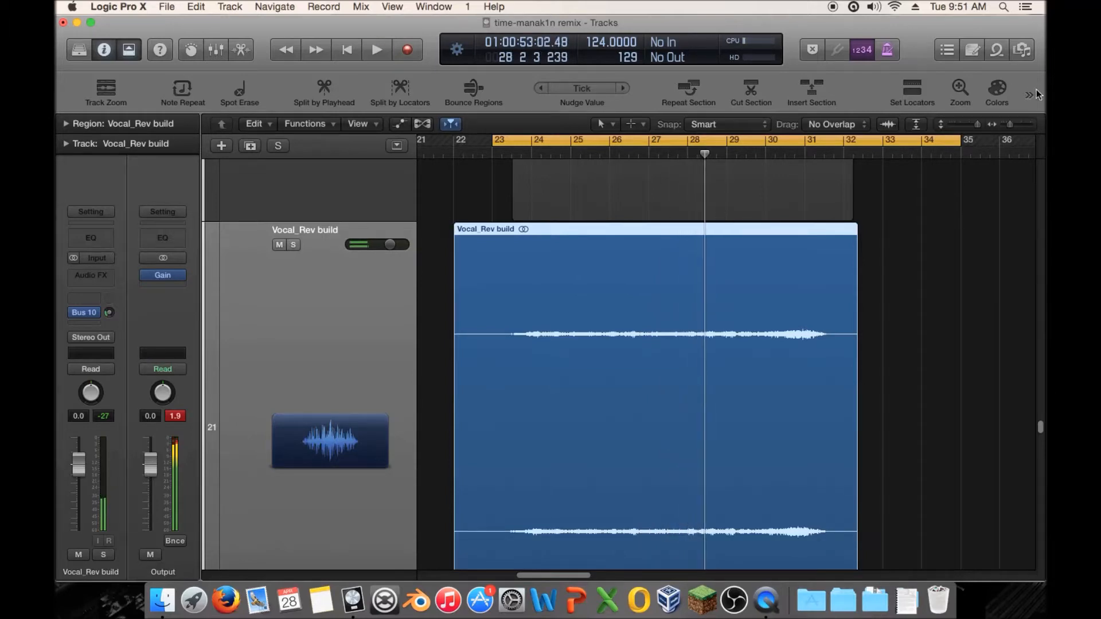
{"action": "left_click_drag", "start_coordinate": [1011, 124], "coordinate": [1007, 124]}
{"action": "scroll", "coordinate": [824, 167], "scroll_direction": "down", "scroll_amount": 5}
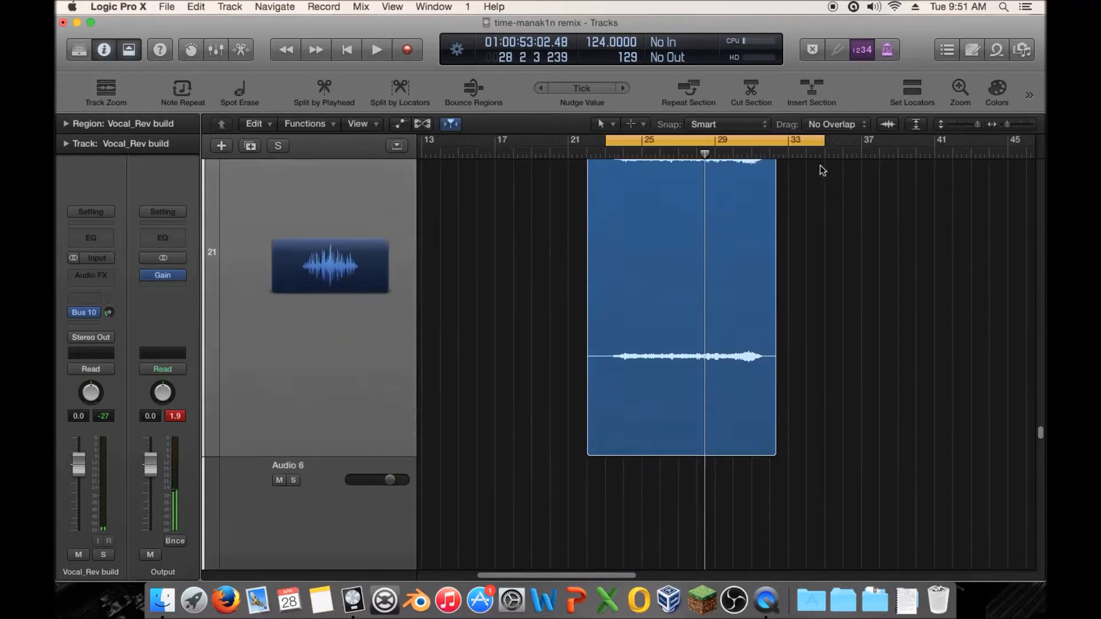
{"action": "left_click_drag", "start_coordinate": [587, 154], "coordinate": [606, 154]}
{"action": "scroll", "coordinate": [641, 181], "scroll_direction": "up", "scroll_amount": 10}
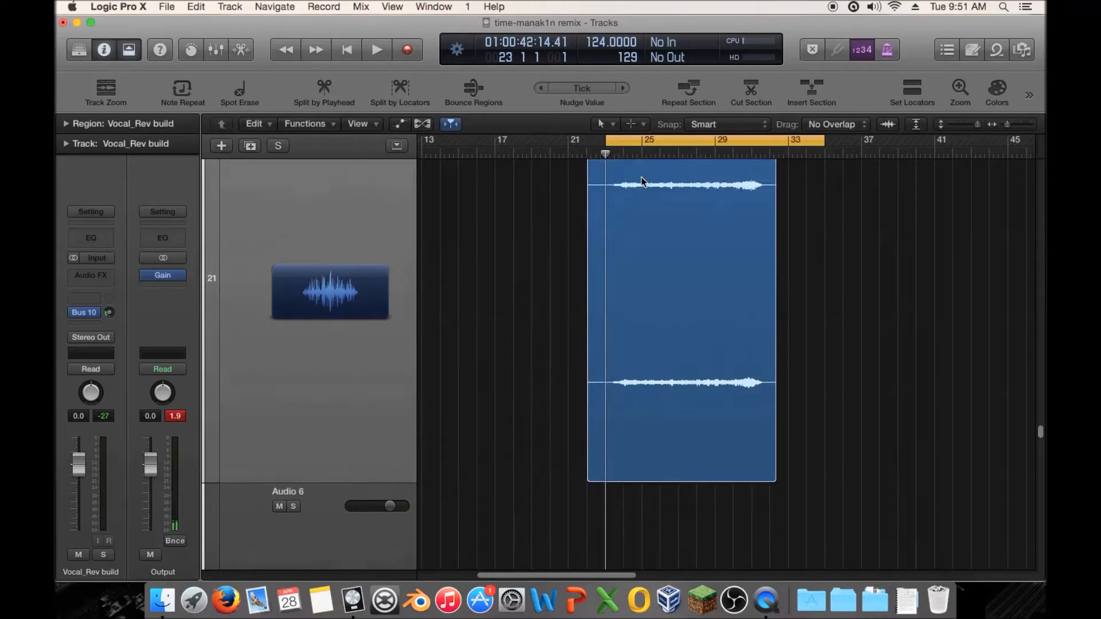
{"action": "scroll", "coordinate": [641, 182], "scroll_direction": "up", "scroll_amount": 3}
{"action": "left_click", "coordinate": [623, 154]}
{"action": "mouse_move", "coordinate": [627, 154]}
{"action": "left_mouse_down"}
{"action": "mouse_move", "coordinate": [639, 154]}
{"action": "mouse_move", "coordinate": [628, 154]}
{"action": "left_mouse_up"}
{"action": "scroll", "coordinate": [632, 170], "scroll_direction": "up", "scroll_amount": 10}
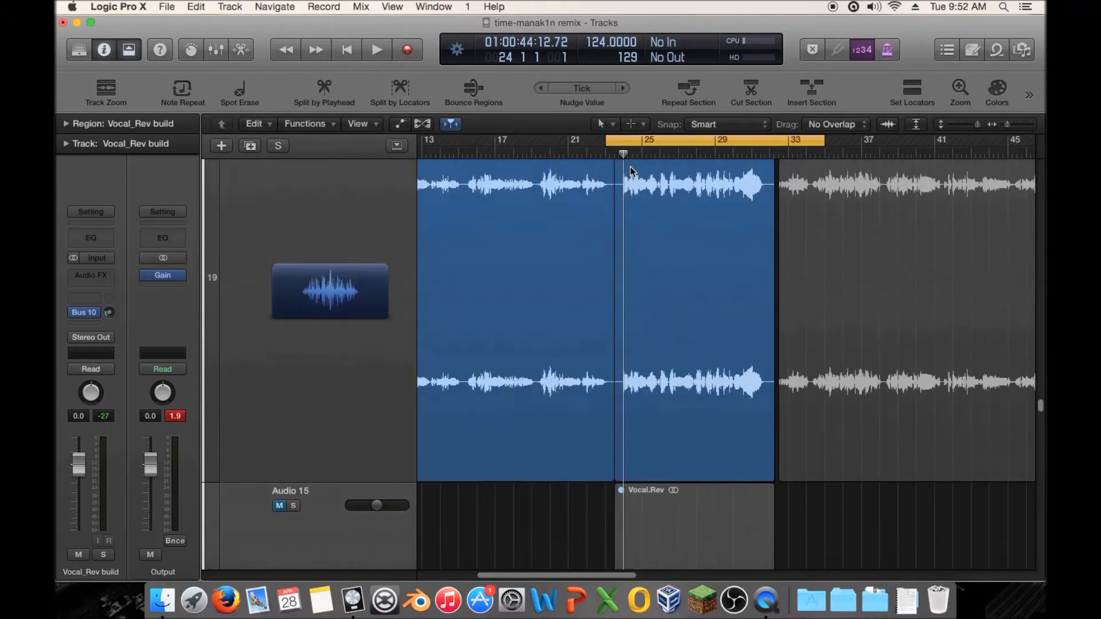
Delete the muted Audio 15 track that holds the reversed Vocal.Rev region
{"action": "scroll", "coordinate": [631, 174], "scroll_direction": "down", "scroll_amount": 5}
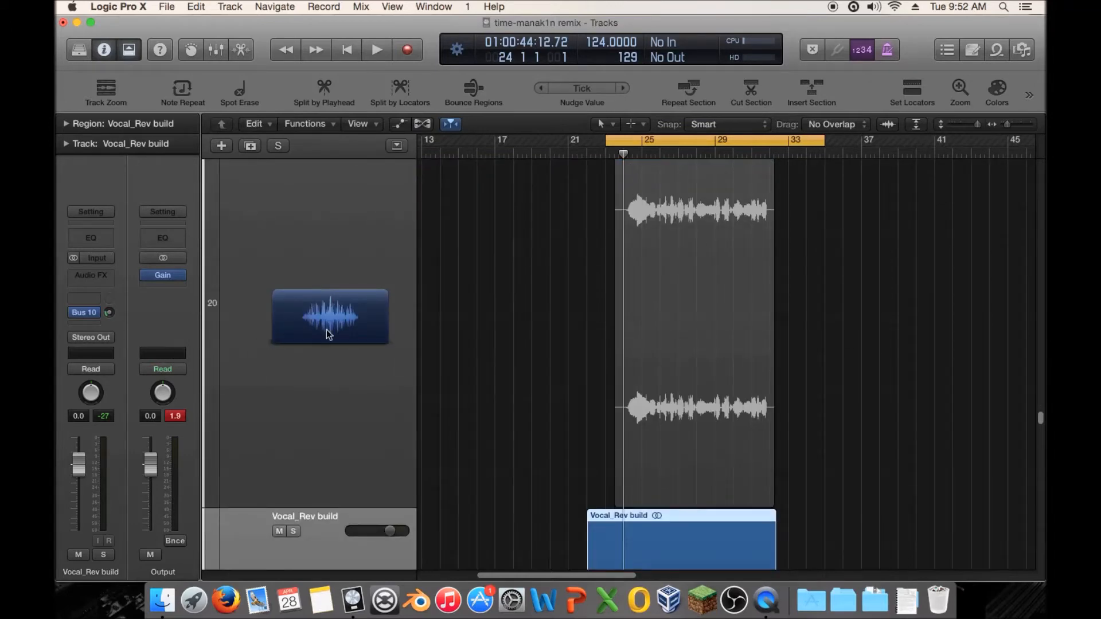
{"action": "scroll", "coordinate": [298, 339], "scroll_direction": "up", "scroll_amount": 1}
{"action": "left_click", "coordinate": [349, 331]}
{"action": "key", "text": "super+BackSpace"}
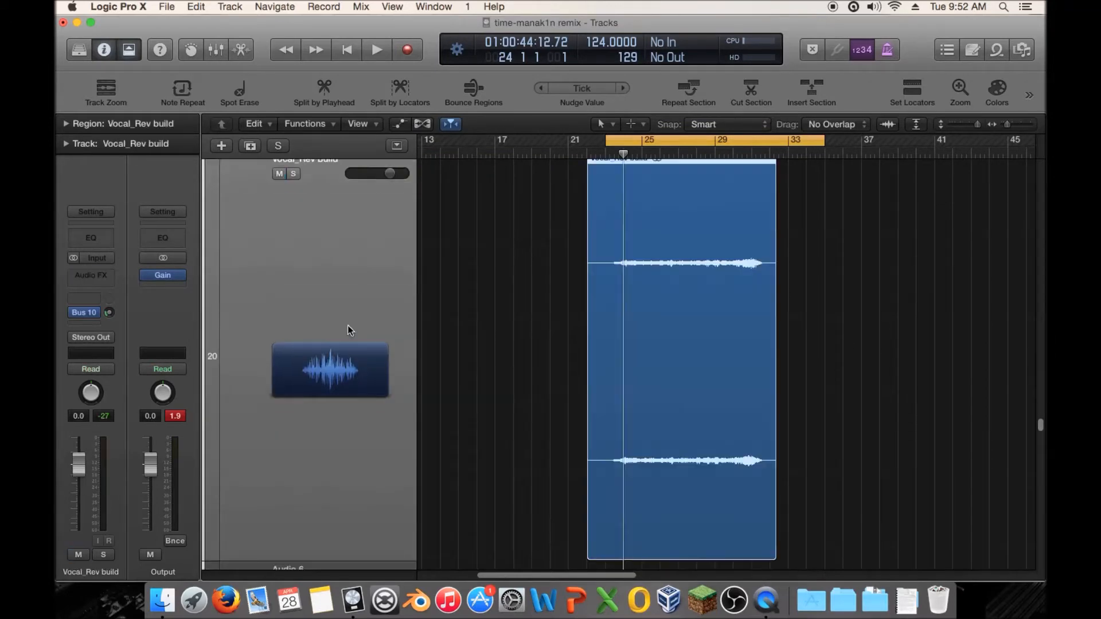
Trim the Vocal_Rev build region's end back to about bar 24 and play the mix from about bar 22
{"action": "scroll", "coordinate": [373, 314], "scroll_direction": "down", "scroll_amount": 1}
{"action": "left_click_drag", "start_coordinate": [775, 537], "coordinate": [628, 519]}
{"action": "scroll", "coordinate": [688, 443], "scroll_direction": "left", "scroll_amount": 2}
{"action": "left_click", "coordinate": [642, 154]}
{"action": "key", "text": "space"}
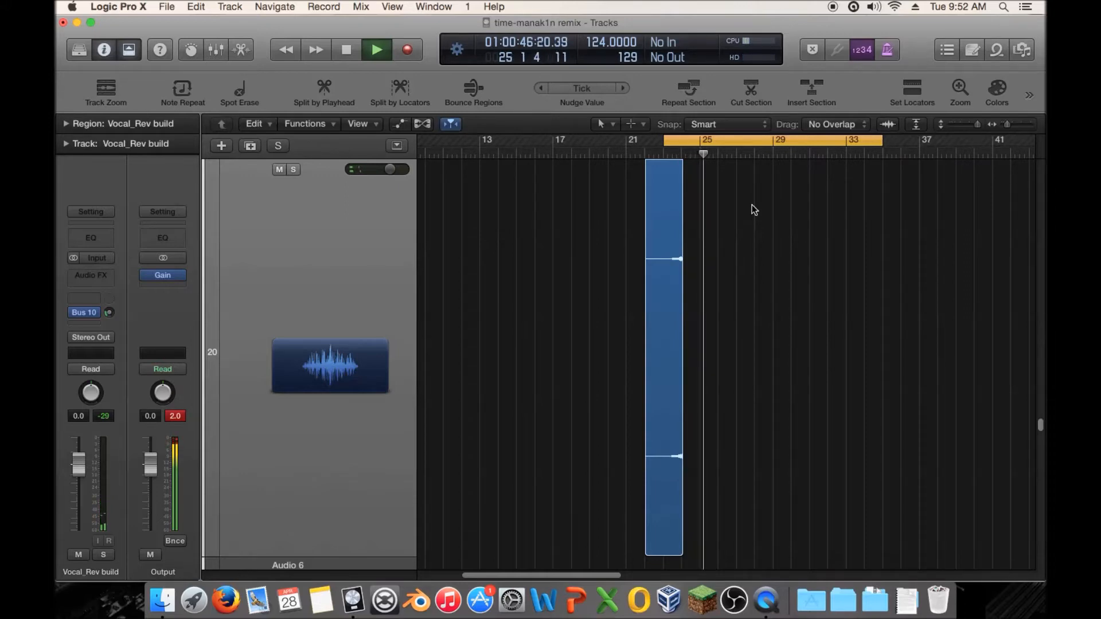
{"action": "key", "text": "space"}
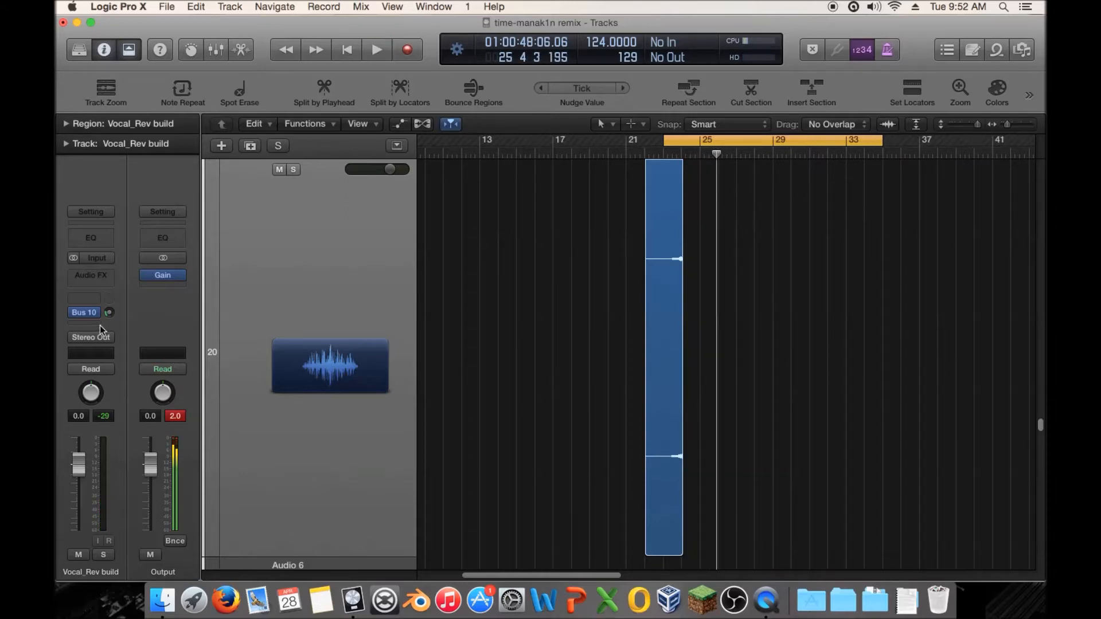
Insert a Space Designer reverb on the Vocal_Rev build track and move its window clear of the track list
{"action": "scroll", "coordinate": [331, 253], "scroll_direction": "up", "scroll_amount": 1}
{"action": "left_click", "coordinate": [97, 277]}
{"action": "left_click", "coordinate": [470, 270]}
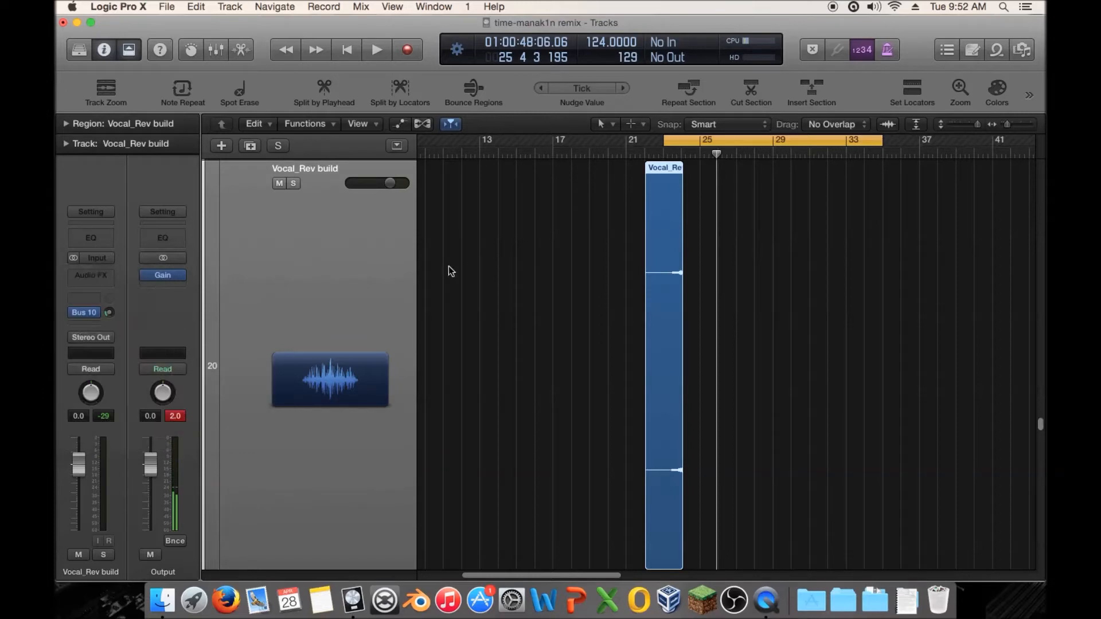
{"action": "left_click", "coordinate": [96, 278]}
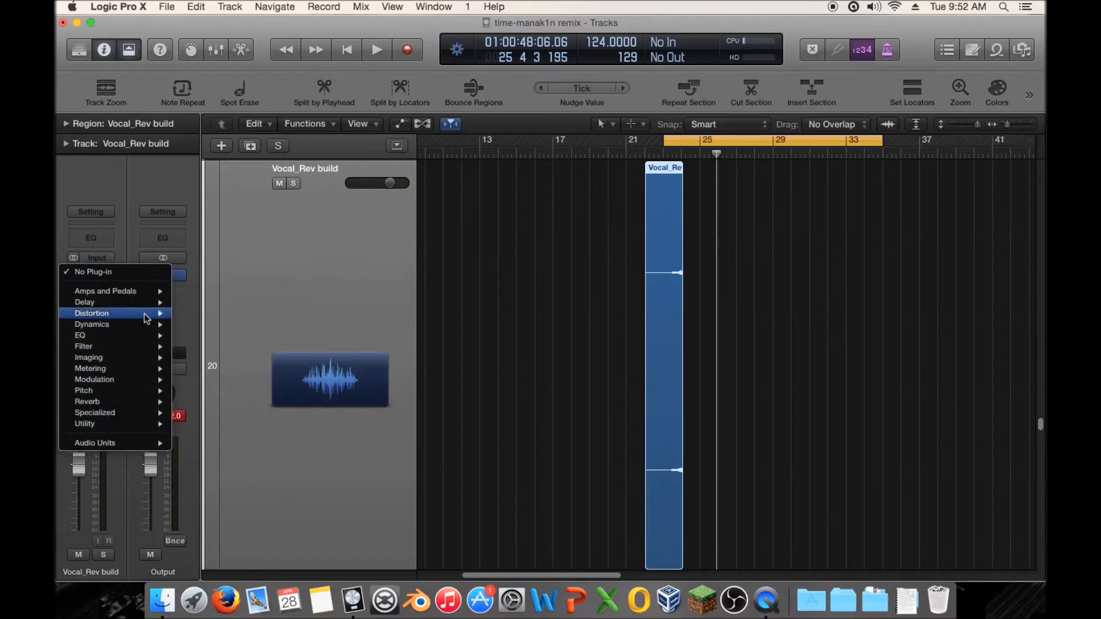
{"action": "mouse_move", "coordinate": [146, 402]}
{"action": "mouse_move", "coordinate": [270, 436]}
{"action": "left_click", "coordinate": [306, 435]}
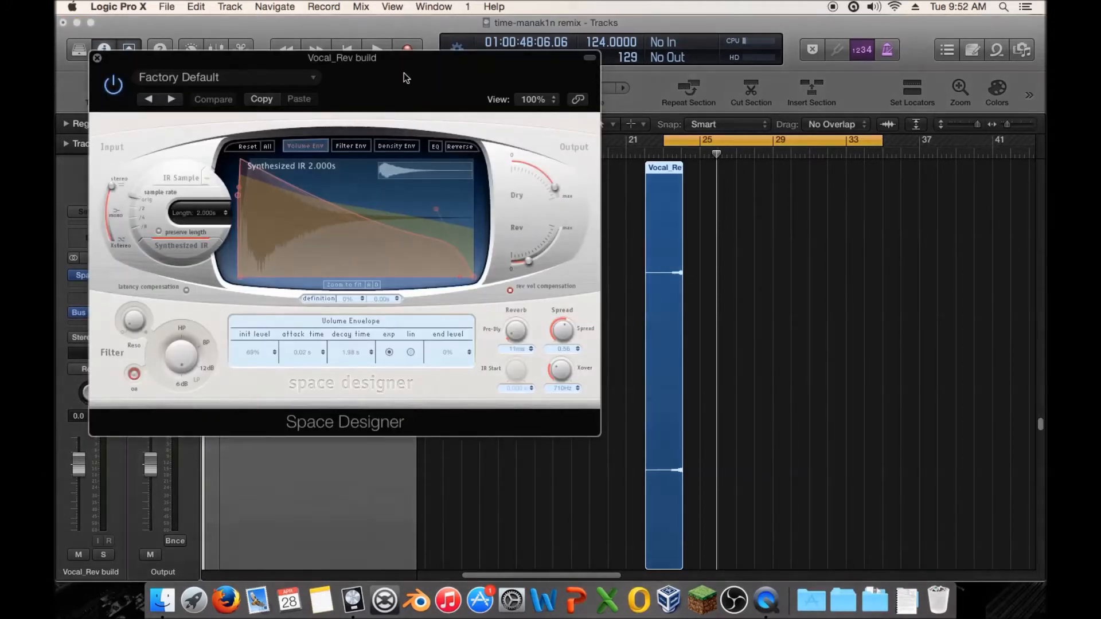
{"action": "left_click_drag", "start_coordinate": [416, 81], "coordinate": [716, 263]}
Copy the Trance Space Designer settings from the Vocal track into the Vocal_Rev build track's Space Designer and close both plug-in windows
{"action": "scroll", "coordinate": [478, 256], "scroll_direction": "up", "scroll_amount": 5}
{"action": "scroll", "coordinate": [314, 281], "scroll_direction": "up", "scroll_amount": 3}
{"action": "left_click", "coordinate": [313, 282]}
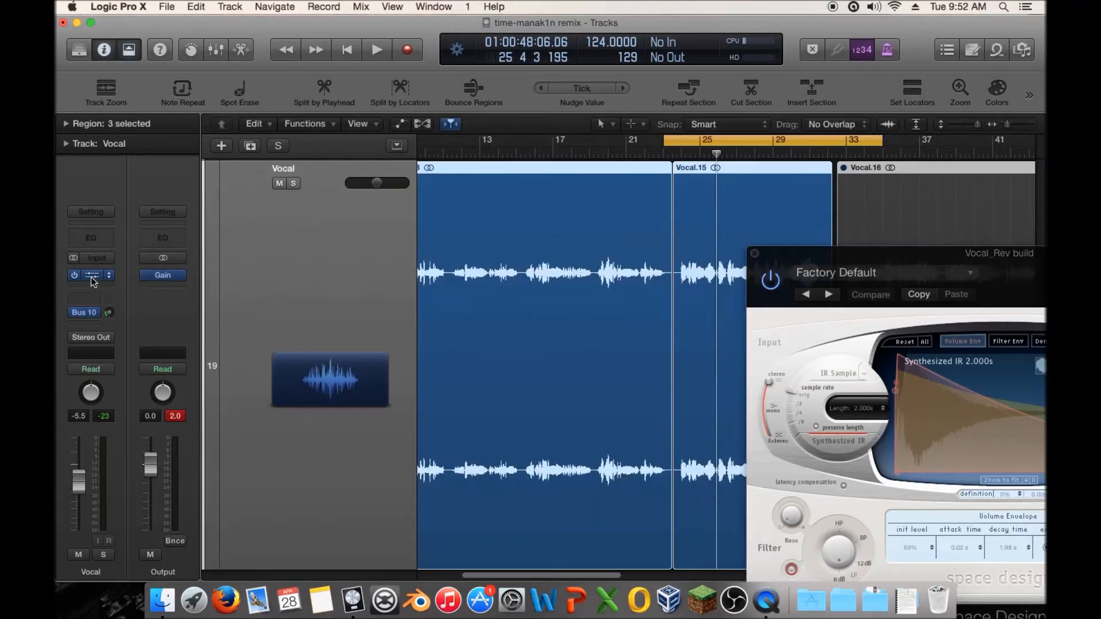
{"action": "left_click", "coordinate": [93, 275]}
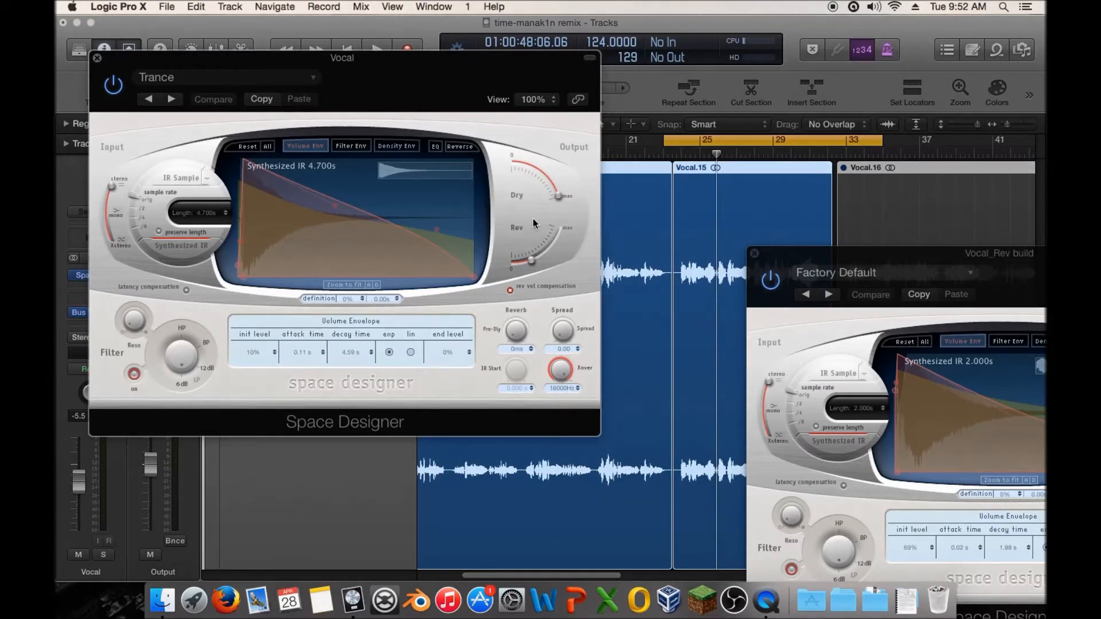
{"action": "left_click", "coordinate": [973, 295]}
{"action": "left_click", "coordinate": [967, 295]}
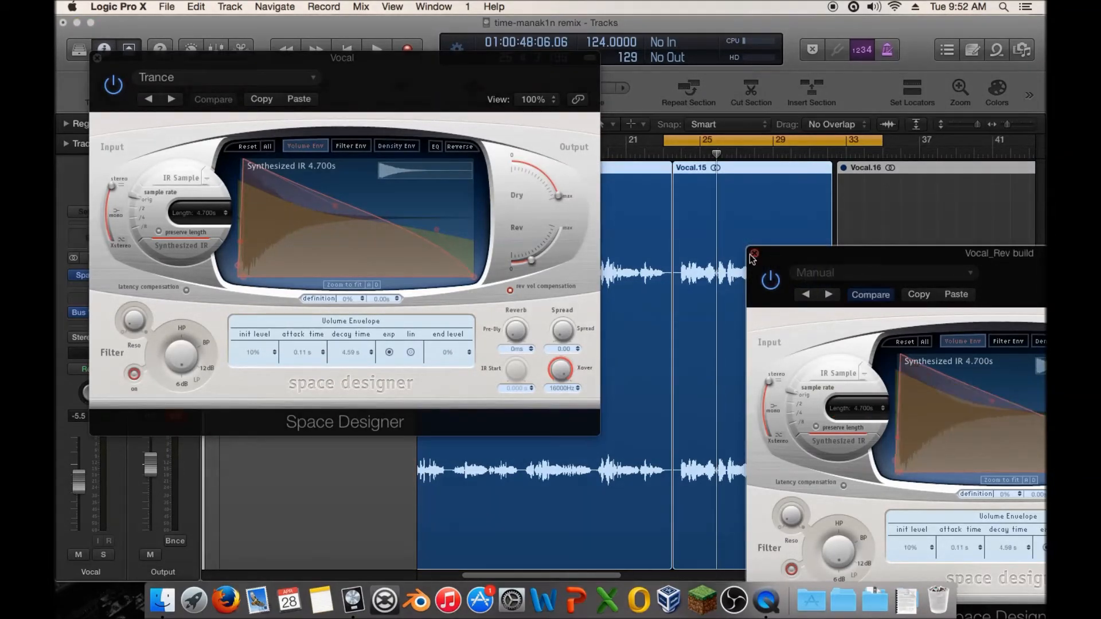
{"action": "left_click", "coordinate": [754, 254]}
{"action": "left_click", "coordinate": [97, 58]}
Play the soloed Vocal_Rev build track from bar 23, comparing it with Space Designer bypassed and enabled
{"action": "scroll", "coordinate": [404, 291], "scroll_direction": "down", "scroll_amount": 5}
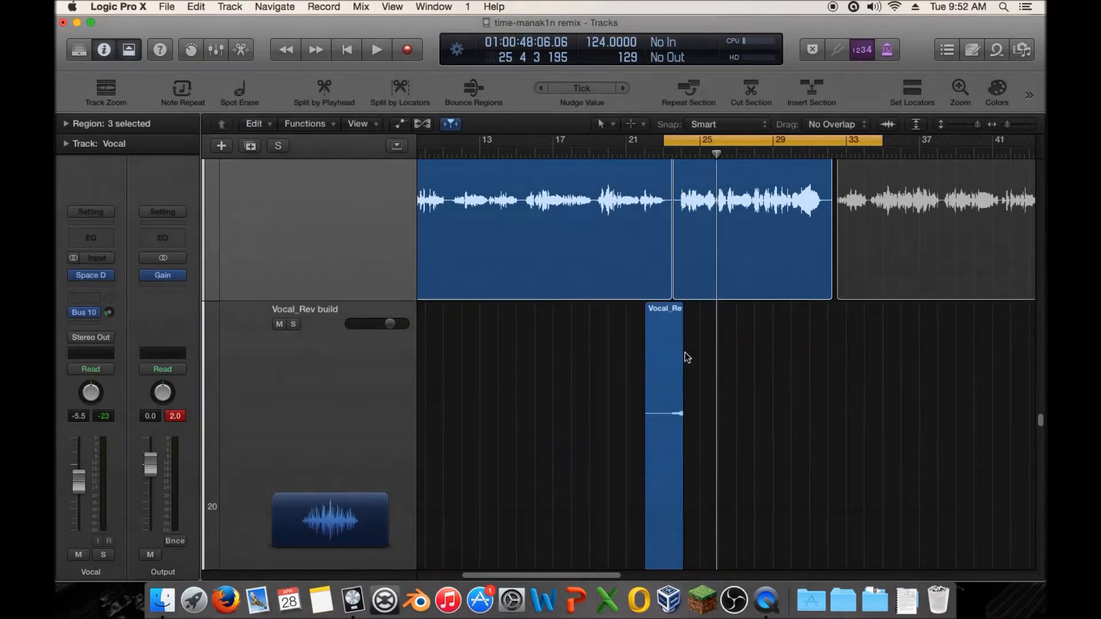
{"action": "scroll", "coordinate": [376, 267], "scroll_direction": "up", "scroll_amount": 3}
{"action": "scroll", "coordinate": [380, 263], "scroll_direction": "up", "scroll_amount": 2}
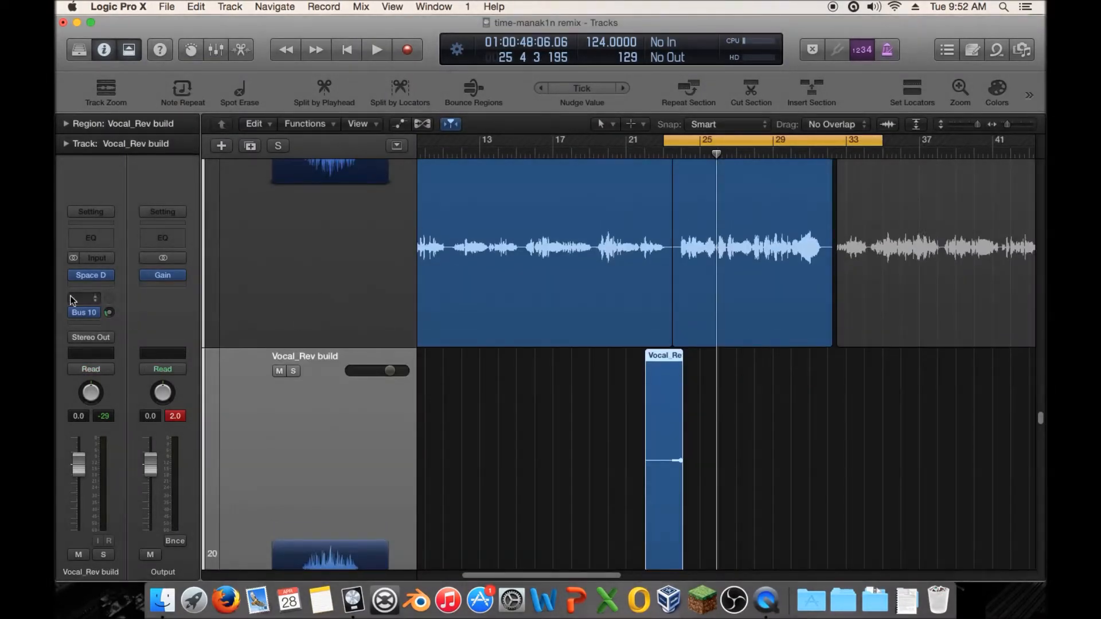
{"action": "double_click", "coordinate": [666, 154]}
{"action": "left_click", "coordinate": [292, 371]}
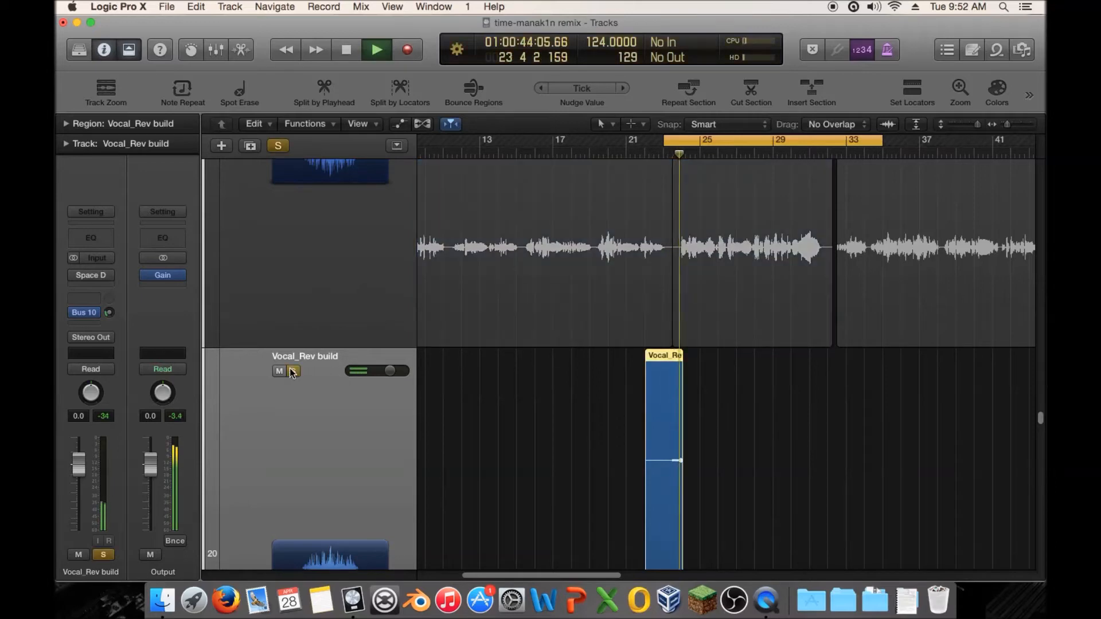
{"action": "mouse_move", "coordinate": [73, 279]}
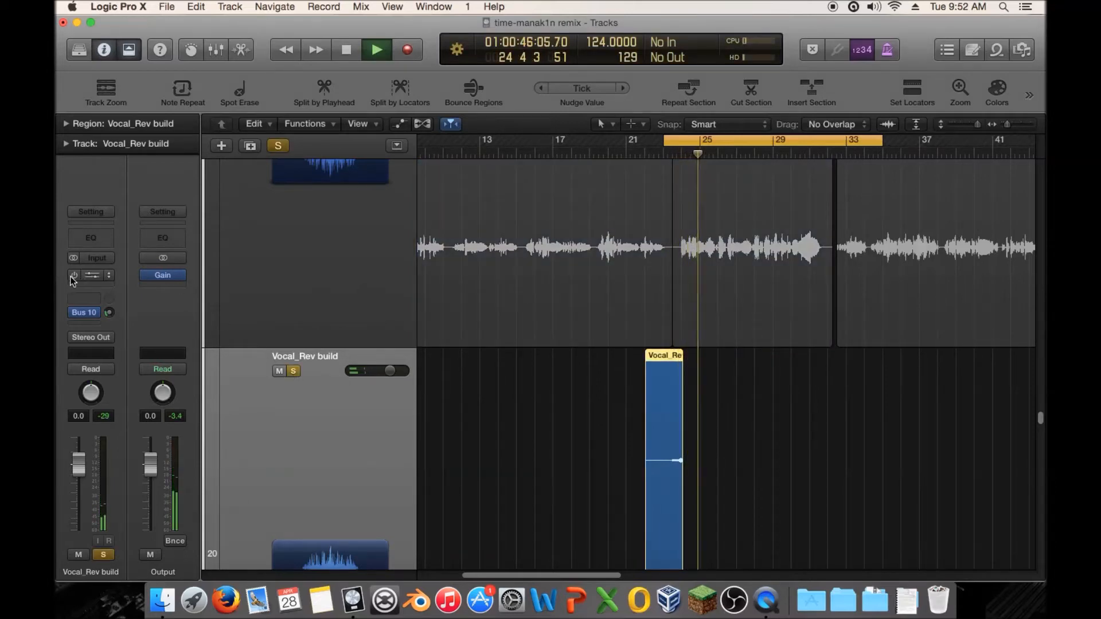
{"action": "left_click", "coordinate": [664, 154]}
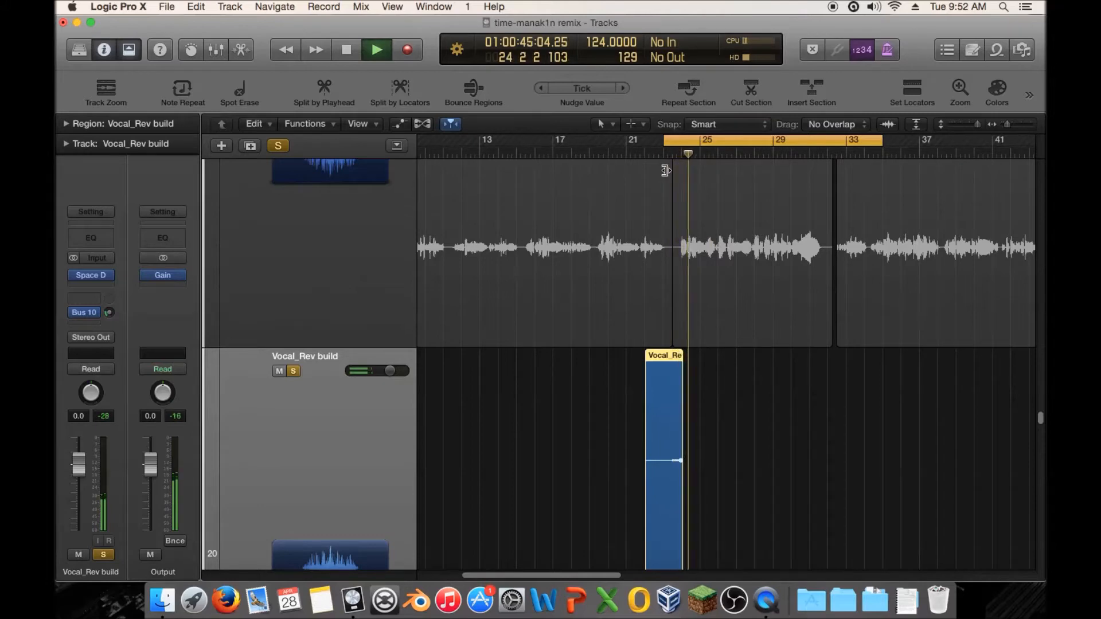
Unsolo the Vocal_Rev build track, play the full mix from just before bar 22 and stop after bar 26
{"action": "left_click", "coordinate": [635, 150]}
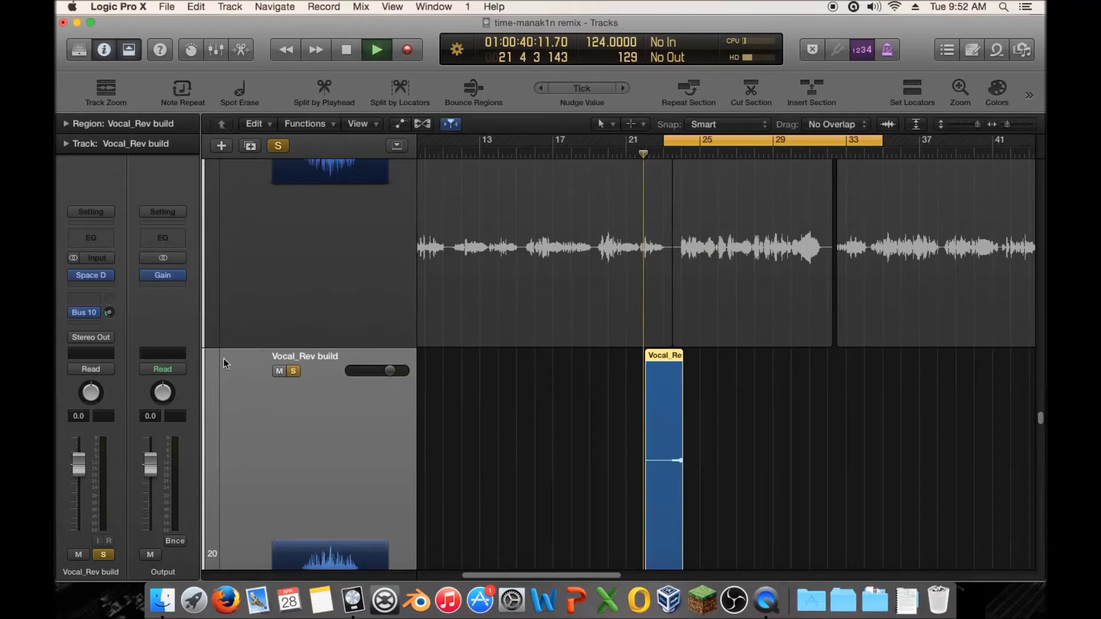
{"action": "left_click", "coordinate": [293, 371]}
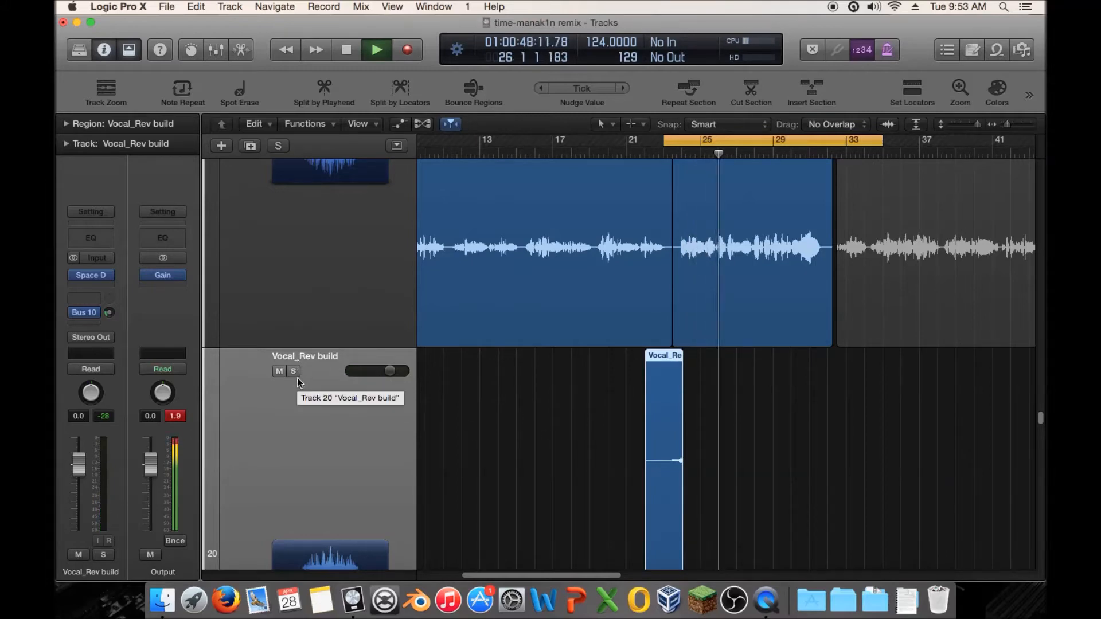
{"action": "key", "text": "space"}
Insert a Gain plug-in ahead of Space Designer on the Vocal_Rev build track and set its gain to +4.8 dB
{"action": "scroll", "coordinate": [328, 363], "scroll_direction": "down", "scroll_amount": 4}
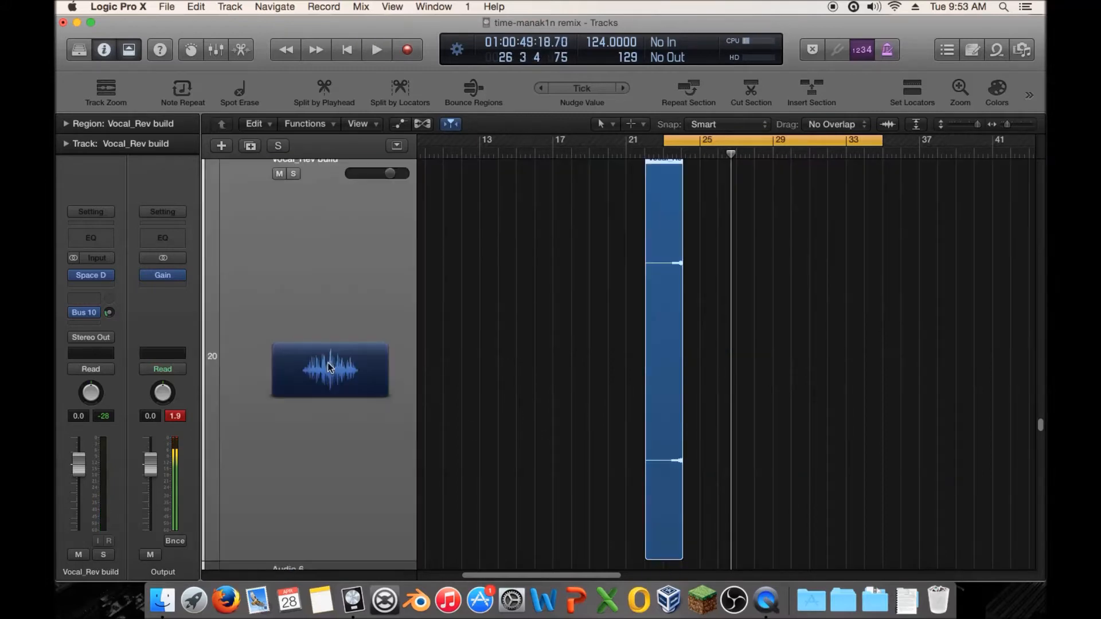
{"action": "scroll", "coordinate": [328, 367], "scroll_direction": "up", "scroll_amount": 2}
{"action": "left_click", "coordinate": [109, 268]}
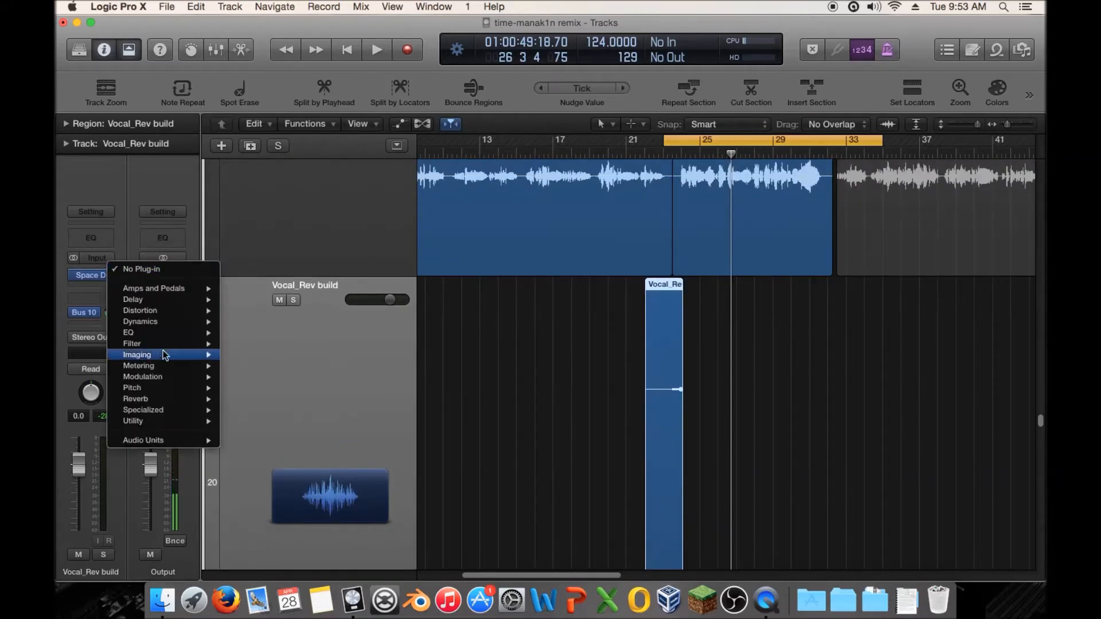
{"action": "mouse_move", "coordinate": [134, 420]}
{"action": "mouse_move", "coordinate": [248, 420]}
{"action": "left_click", "coordinate": [344, 425]}
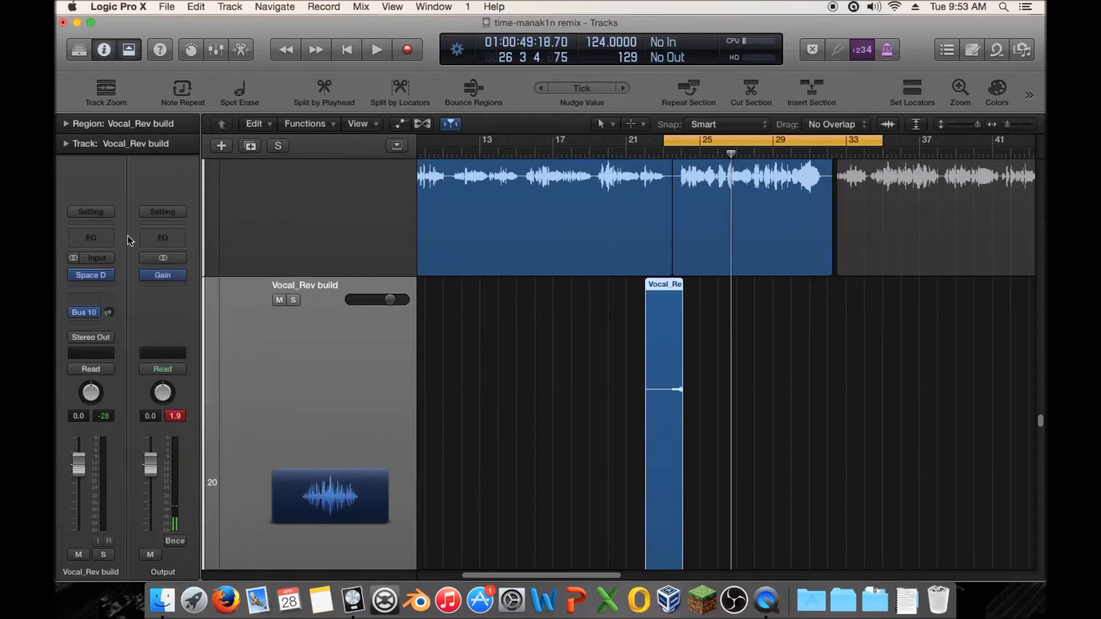
{"action": "left_click_drag", "start_coordinate": [130, 187], "coordinate": [129, 192]}
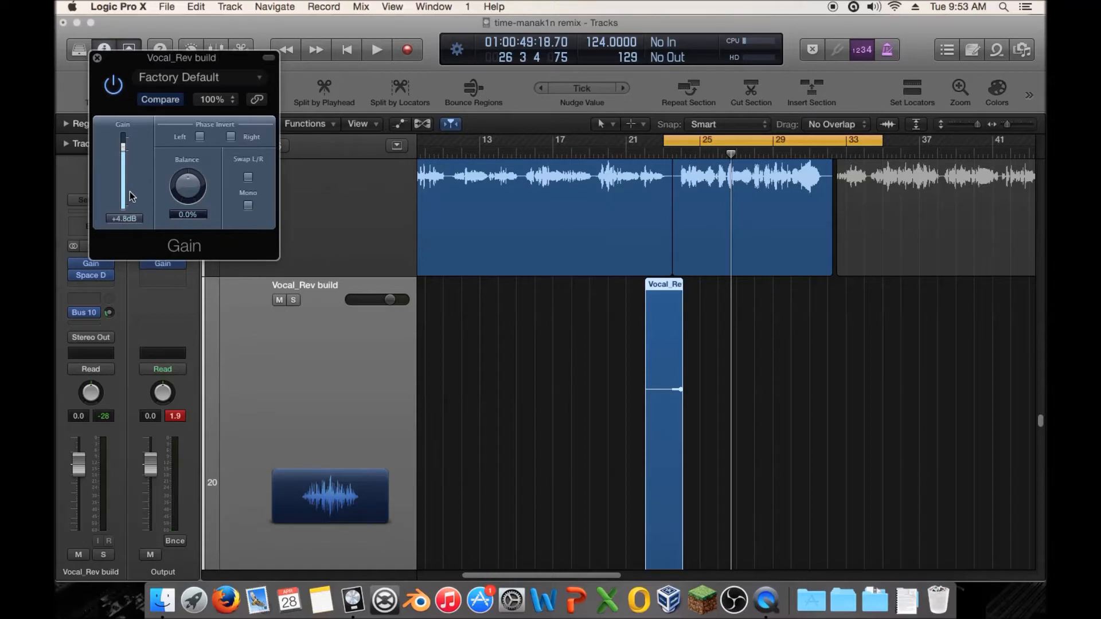
{"action": "left_click", "coordinate": [97, 58]}
Insert a Compressor between Gain and Space Designer on the Vocal_Rev build track with a threshold of -42.0 dB
{"action": "left_click", "coordinate": [105, 276]}
{"action": "mouse_move", "coordinate": [140, 320]}
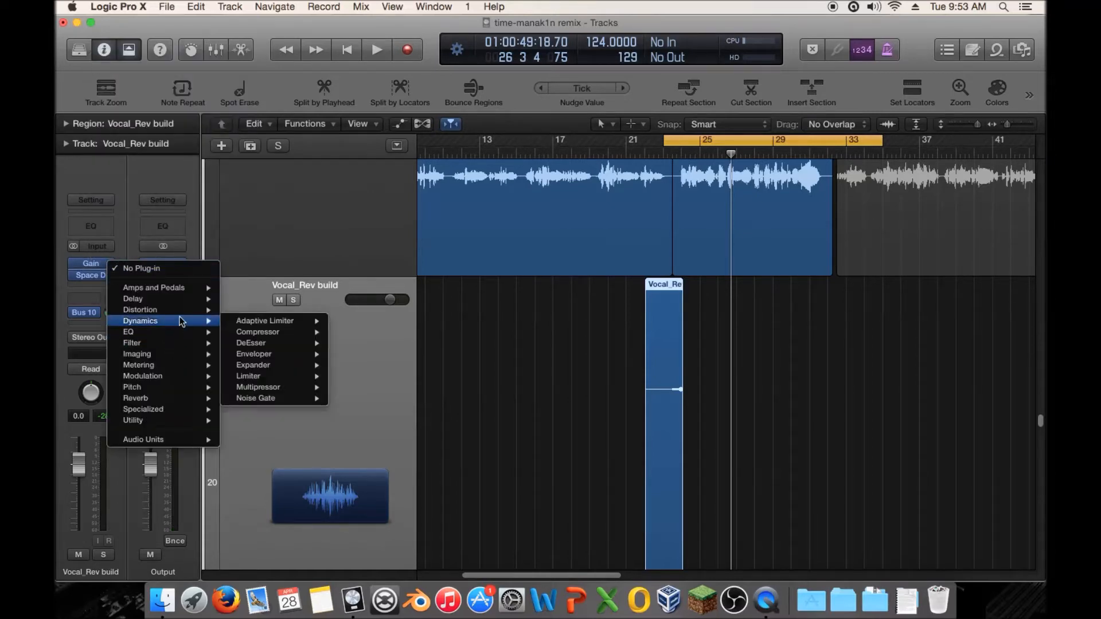
{"action": "mouse_move", "coordinate": [284, 337]}
{"action": "left_click", "coordinate": [355, 331]}
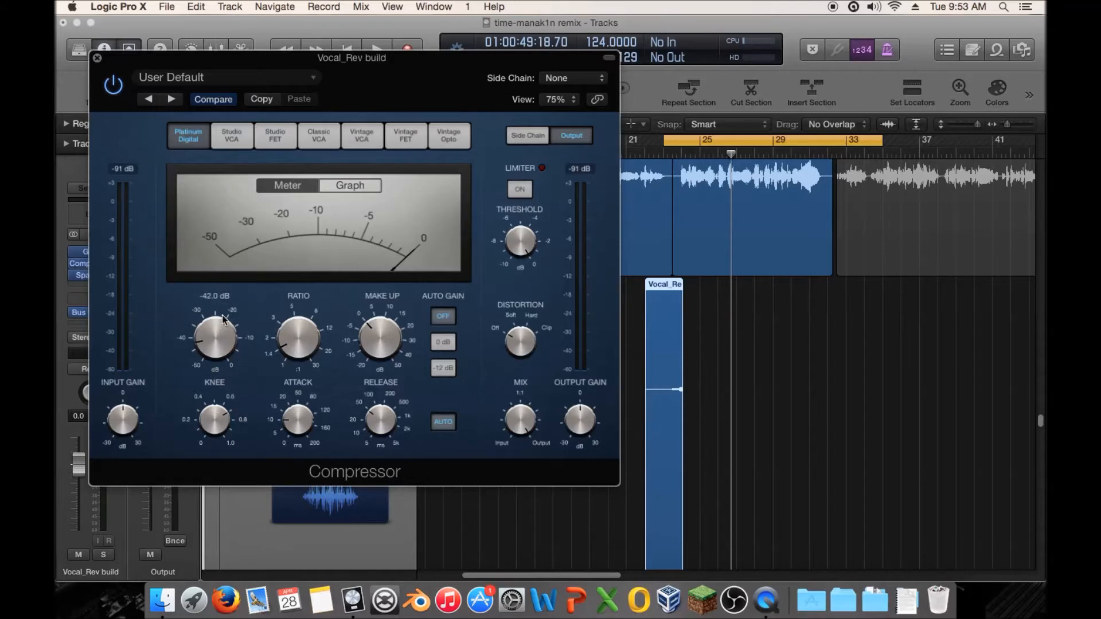
Play the mix from around bar 22, comparing the reverse vocal with its Gain and Compressor plug-ins bypassed and enabled
{"action": "left_click", "coordinate": [659, 154]}
{"action": "key", "text": "space"}
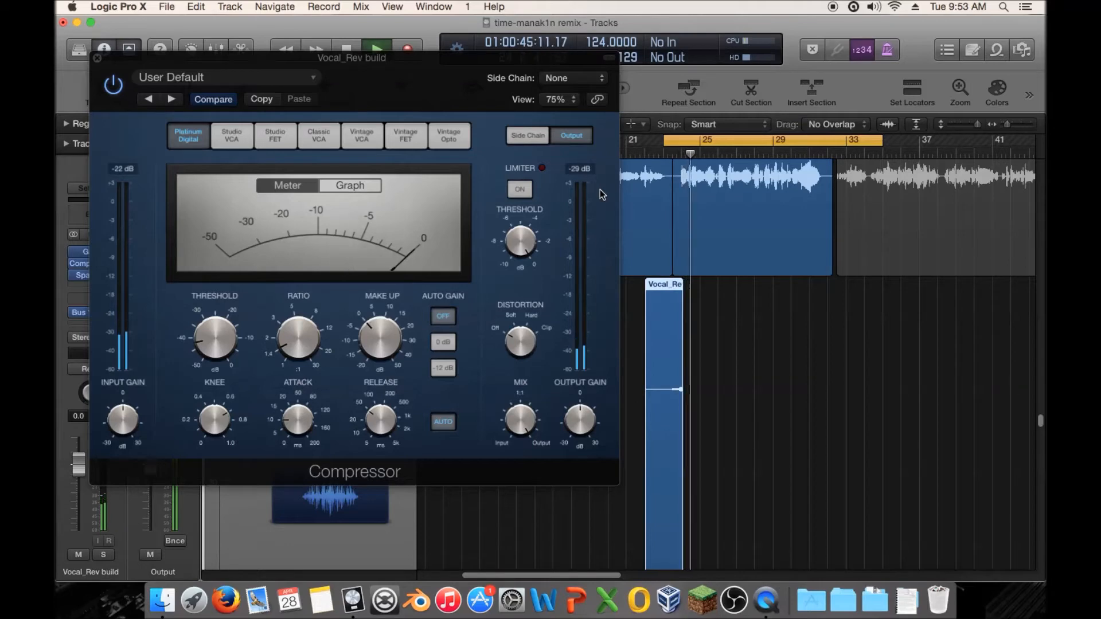
{"action": "left_click", "coordinate": [73, 257]}
{"action": "left_click", "coordinate": [71, 253]}
{"action": "left_click", "coordinate": [645, 154]}
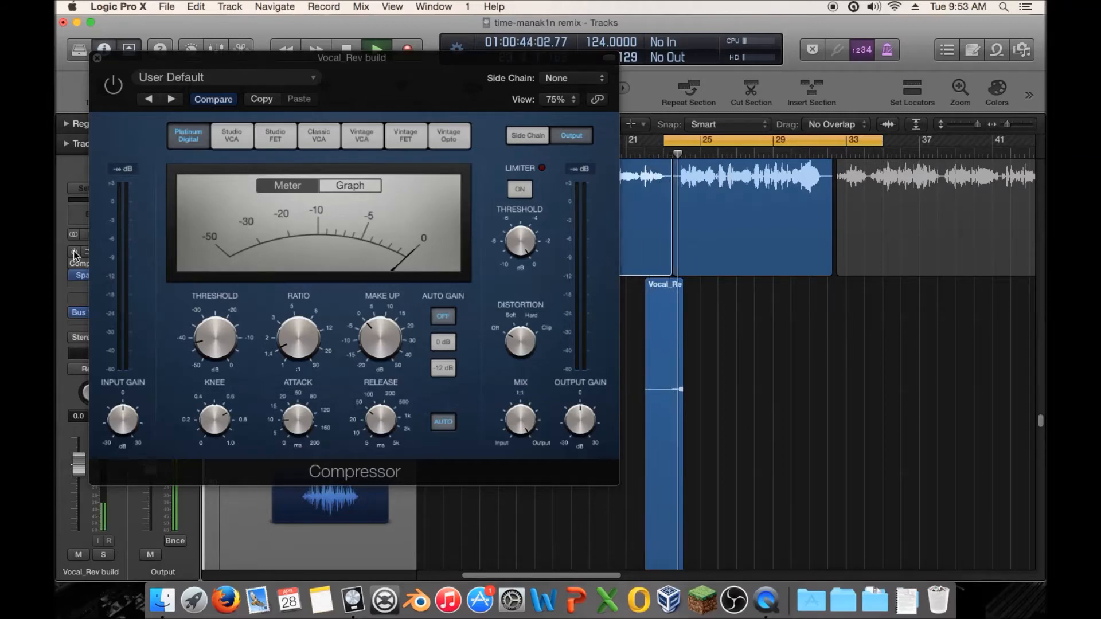
Set the Compressor's ratio to 1.9:1 while replaying the reverse vocal from around bar 22, and close the plug-in window
{"action": "left_click", "coordinate": [649, 155]}
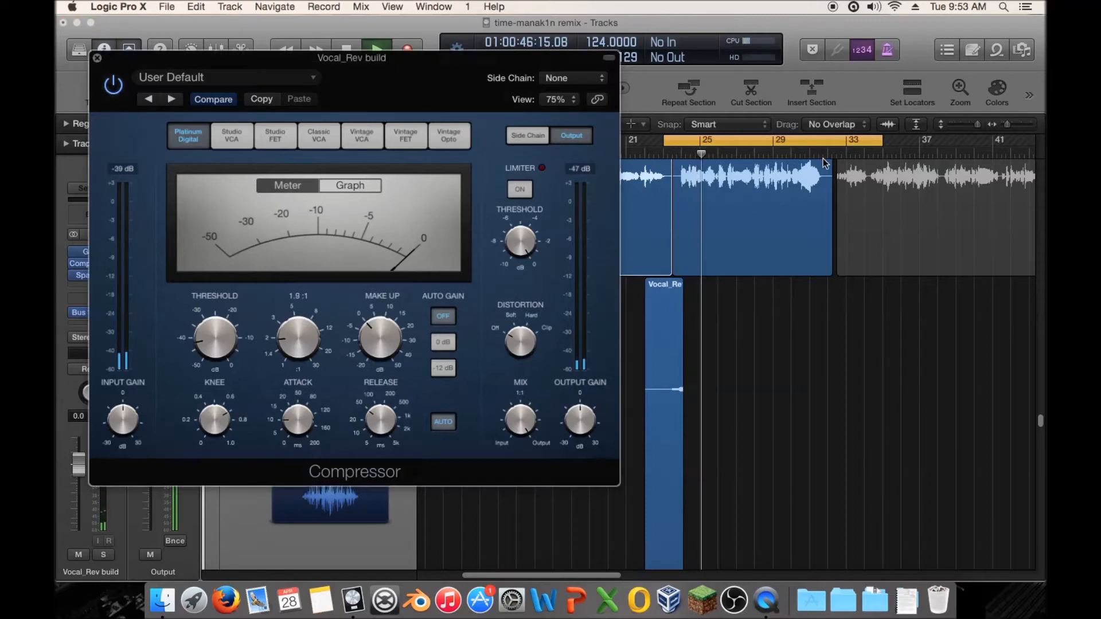
{"action": "left_click", "coordinate": [660, 151]}
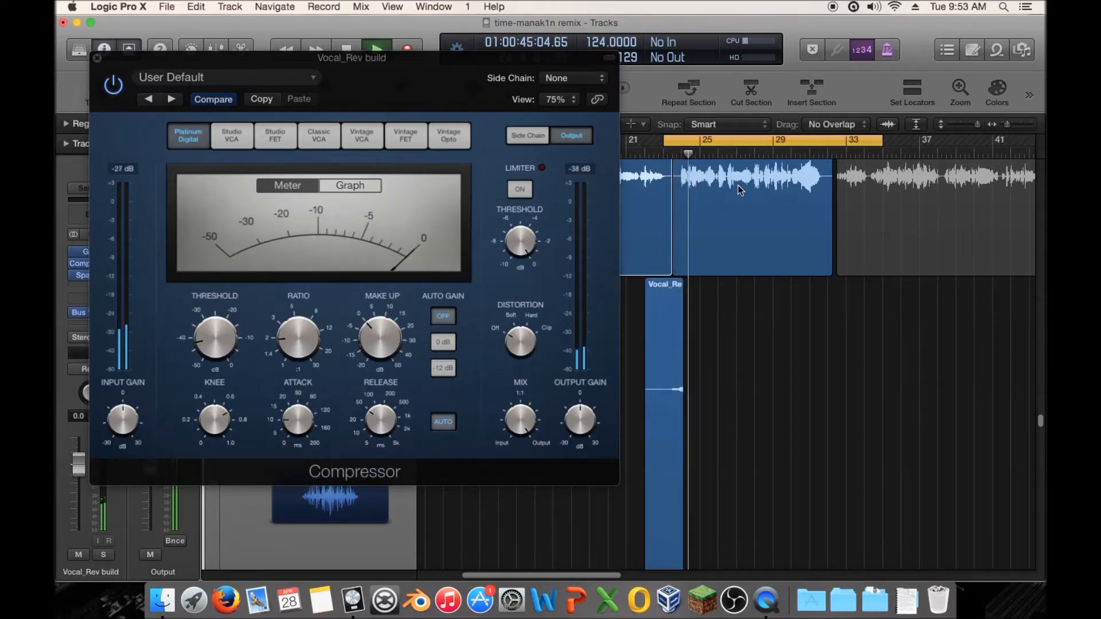
{"action": "left_click", "coordinate": [97, 58]}
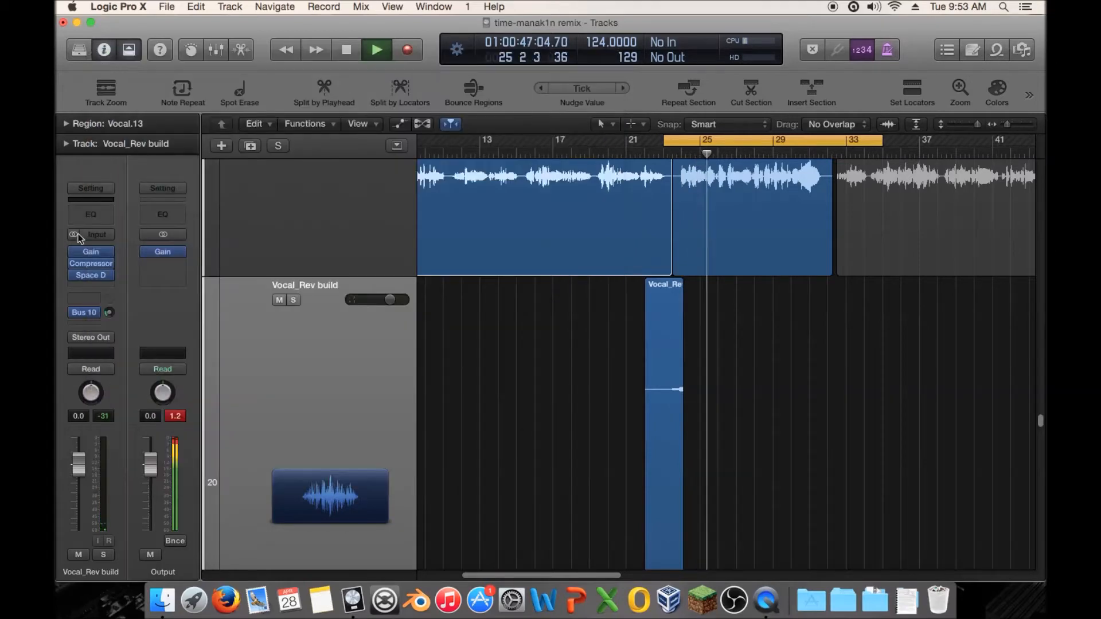
Reopen the Compressor, raise its make-up gain slightly, replay the mix from around bar 22 and close the plug-in window
{"action": "left_click", "coordinate": [82, 262]}
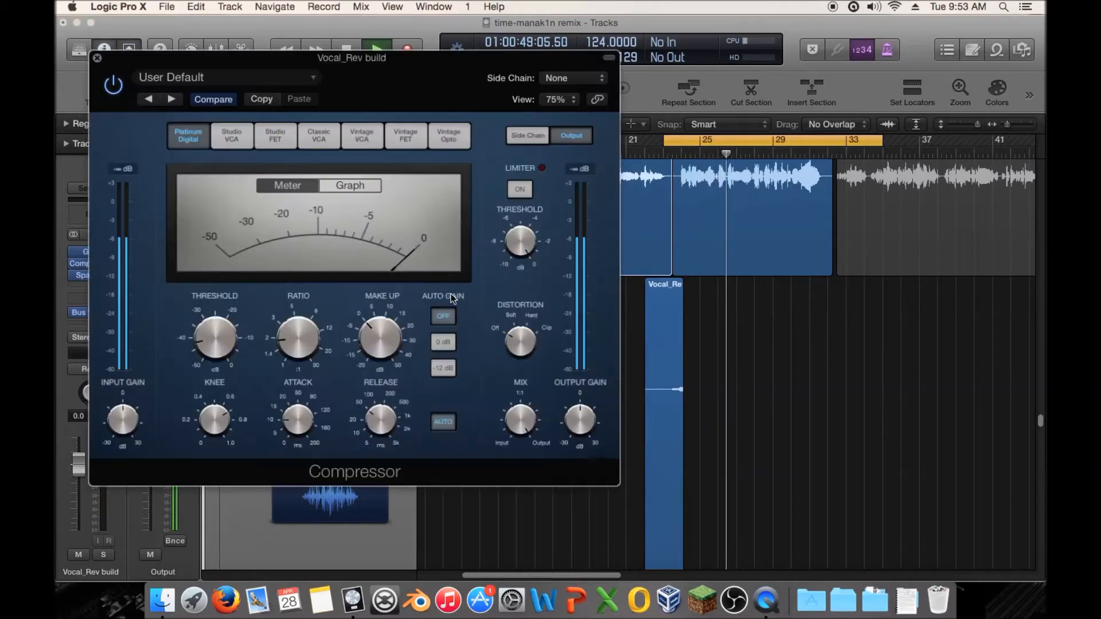
{"action": "left_click", "coordinate": [656, 151]}
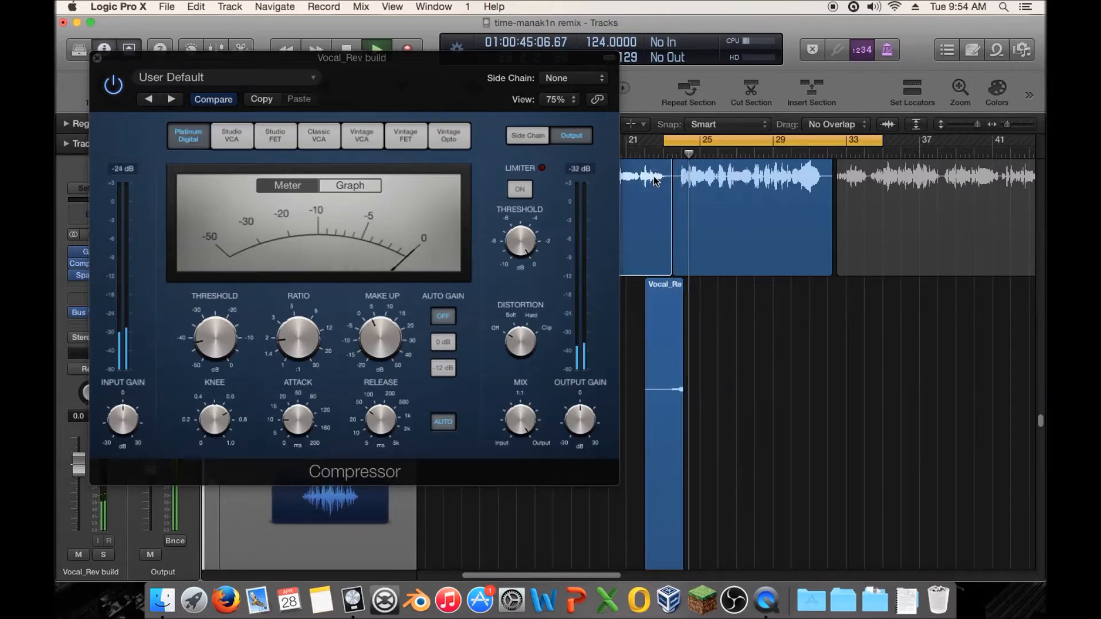
{"action": "left_click", "coordinate": [97, 57]}
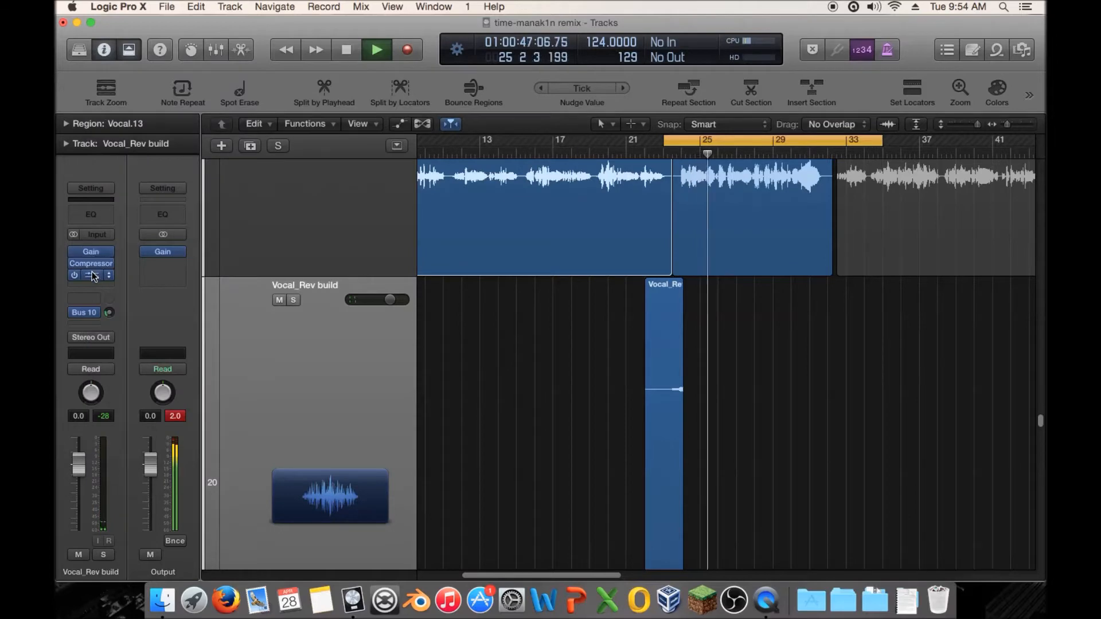
Raise the Space Designer's reverb level slightly on the Vocal_Rev build track, replay from around bar 23 and close the plug-in window
{"action": "left_click", "coordinate": [91, 271]}
{"action": "left_click_drag", "start_coordinate": [533, 257], "coordinate": [557, 245]}
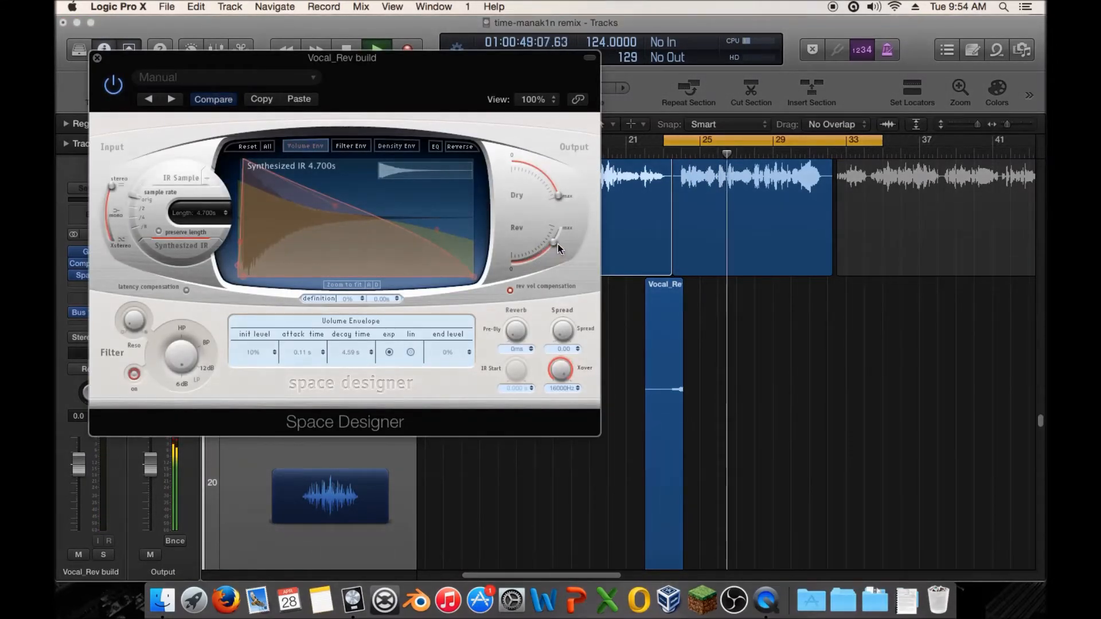
{"action": "left_click", "coordinate": [668, 156]}
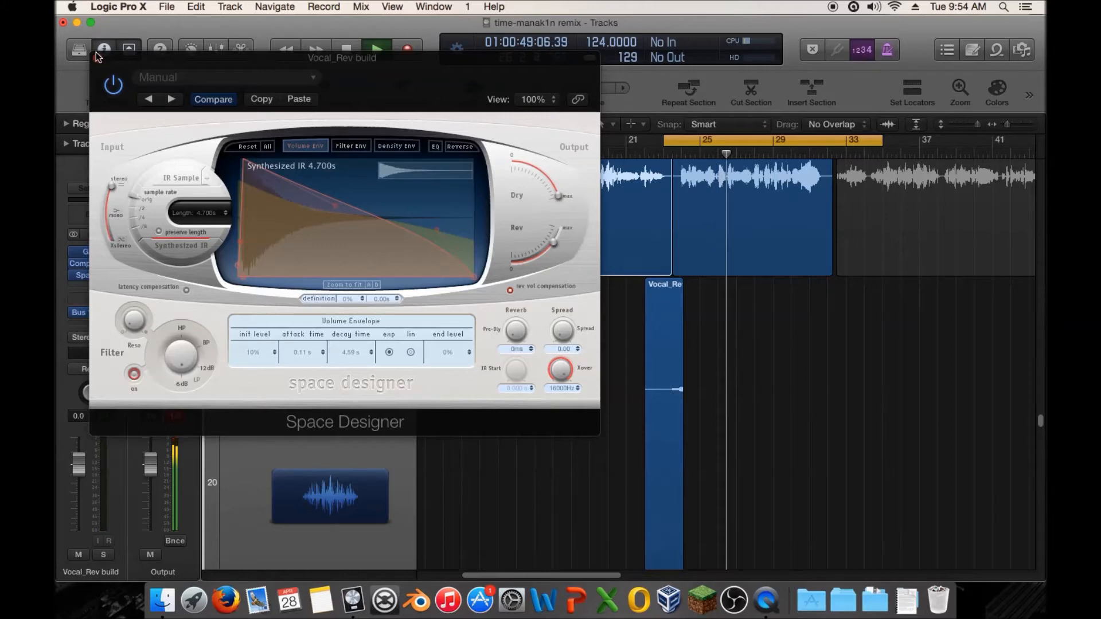
{"action": "key", "text": "v"}
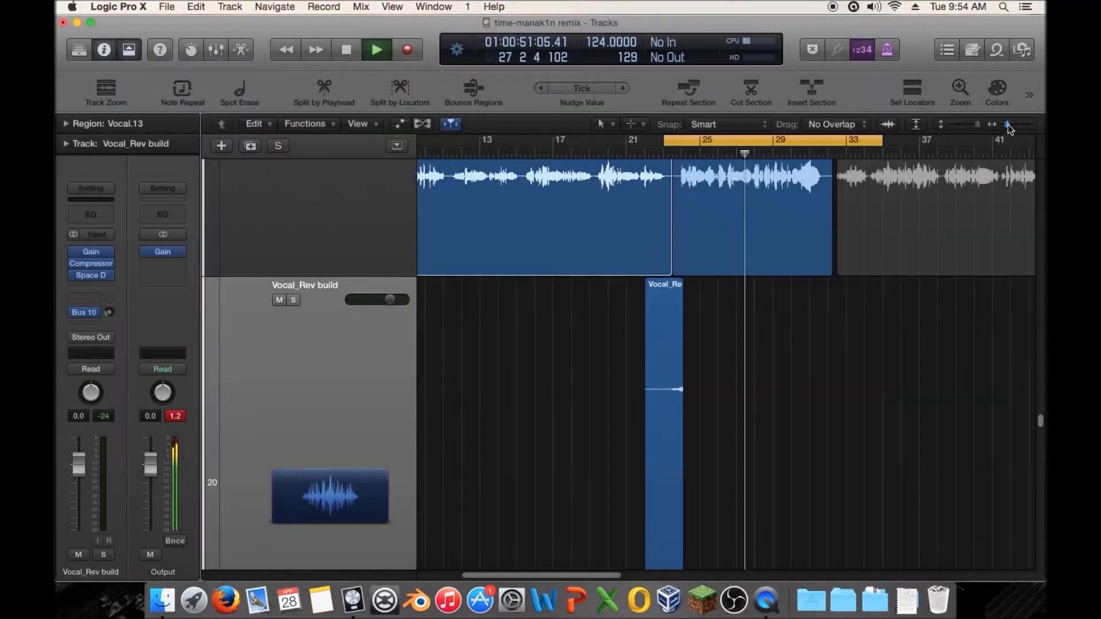
Play the mix from around bar 13 through the reverse vocal and lower the Vocal_Rev build track's volume to -1.1 dB
{"action": "left_click_drag", "start_coordinate": [1007, 125], "coordinate": [1005, 126]}
{"action": "key", "text": "space"}
{"action": "scroll", "coordinate": [576, 235], "scroll_direction": "left", "scroll_amount": 3}
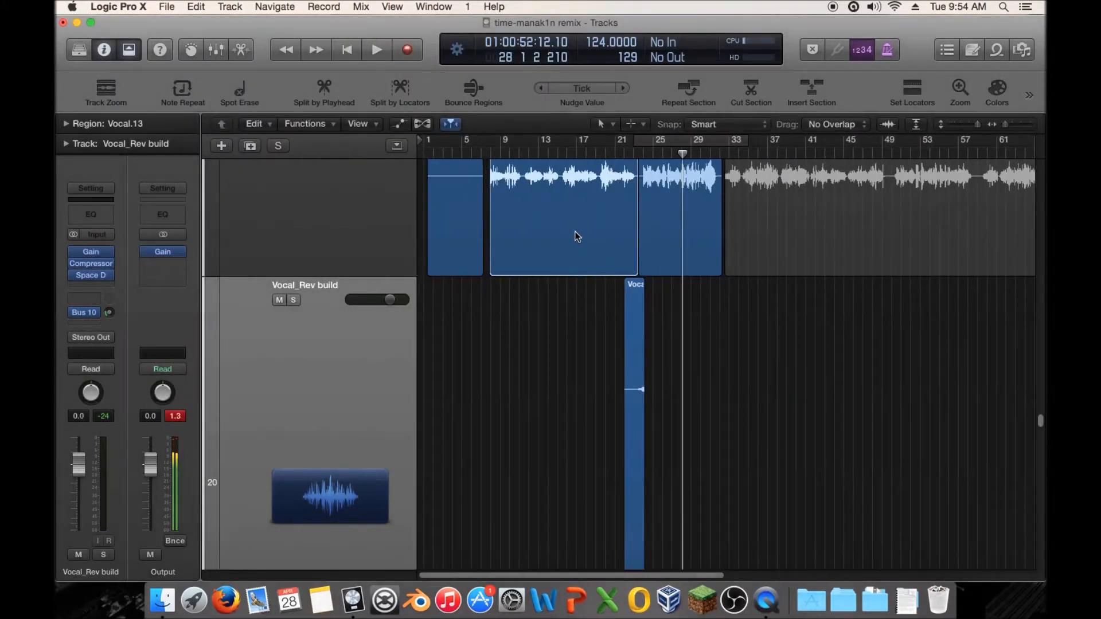
{"action": "left_click", "coordinate": [542, 150]}
{"action": "key", "text": "space"}
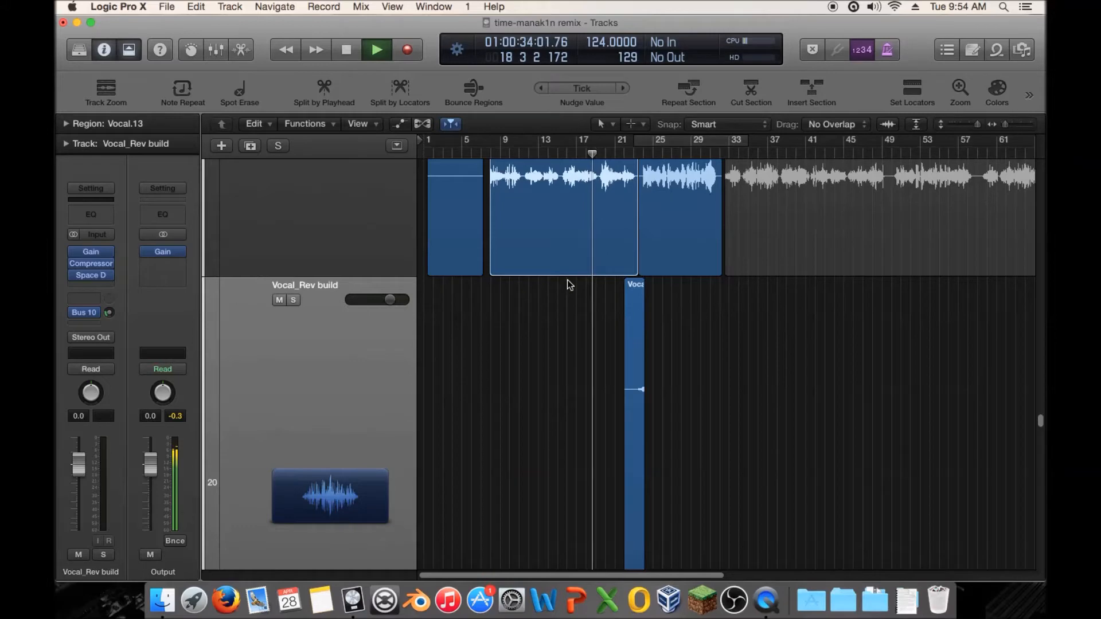
{"action": "scroll", "coordinate": [566, 280], "scroll_direction": "up", "scroll_amount": 5}
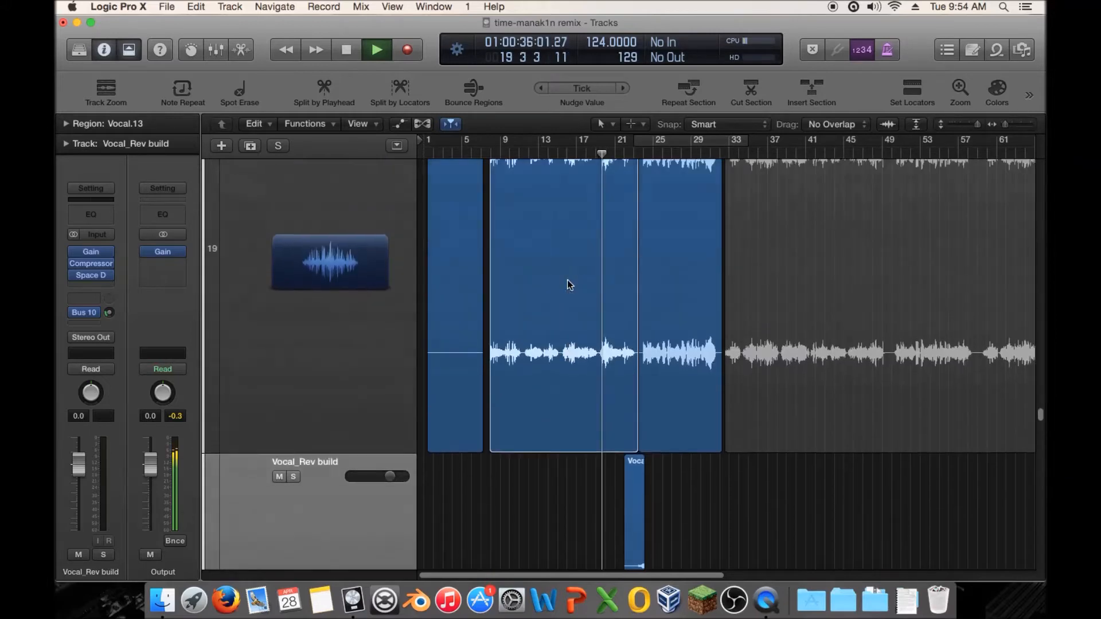
{"action": "scroll", "coordinate": [567, 280], "scroll_direction": "down", "scroll_amount": 3}
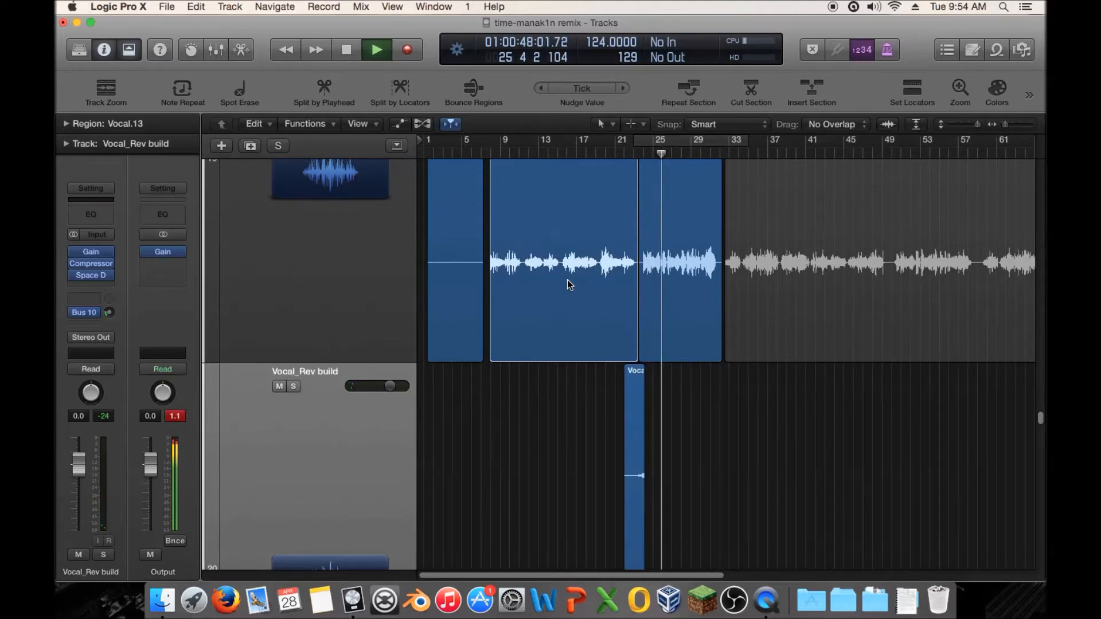
{"action": "left_click_drag", "start_coordinate": [389, 386], "coordinate": [387, 386]}
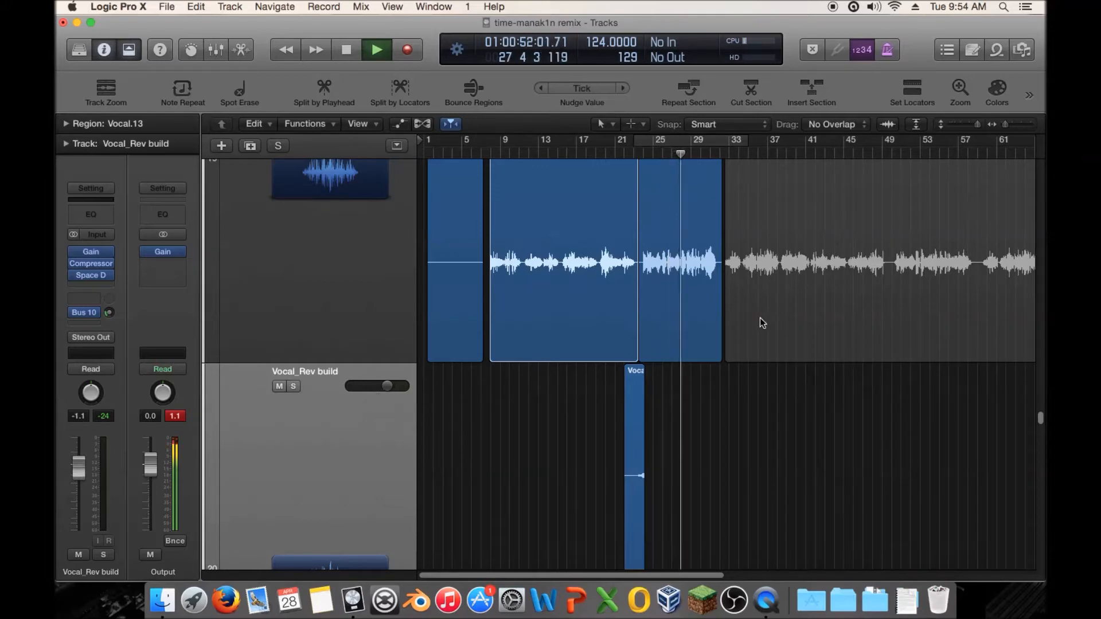
Shrink the track heights to review the whole arrangement and play the build-up section from around bar 23
{"action": "left_click_drag", "start_coordinate": [976, 123], "coordinate": [964, 130]}
{"action": "scroll", "coordinate": [925, 250], "scroll_direction": "up", "scroll_amount": 10}
{"action": "left_click_drag", "start_coordinate": [959, 125], "coordinate": [955, 125]}
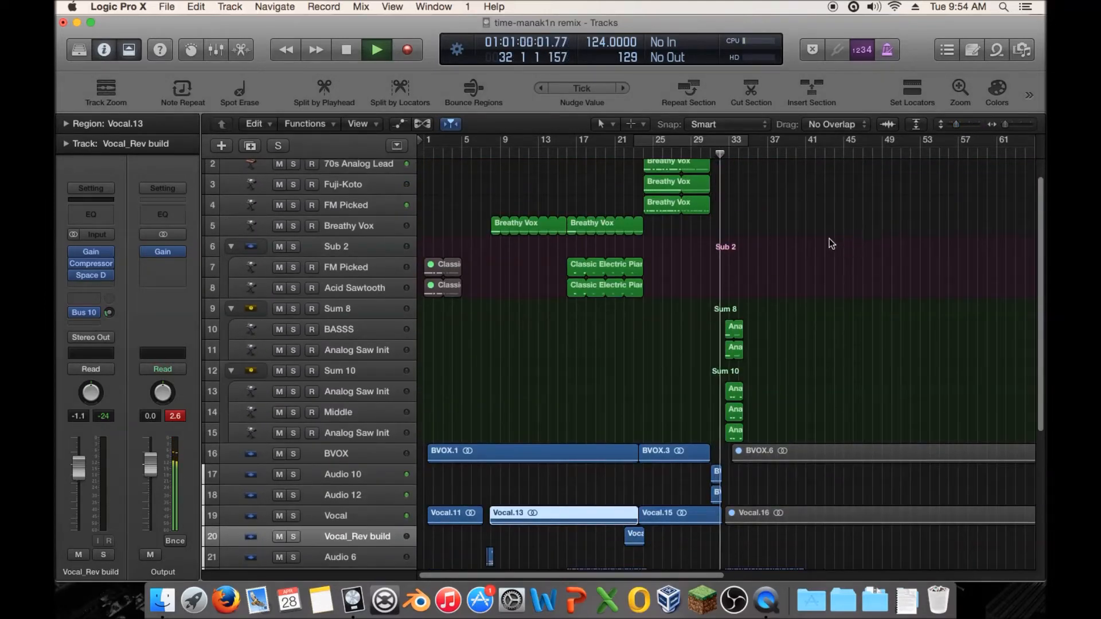
{"action": "scroll", "coordinate": [822, 255], "scroll_direction": "down", "scroll_amount": 4}
{"action": "key", "text": "space"}
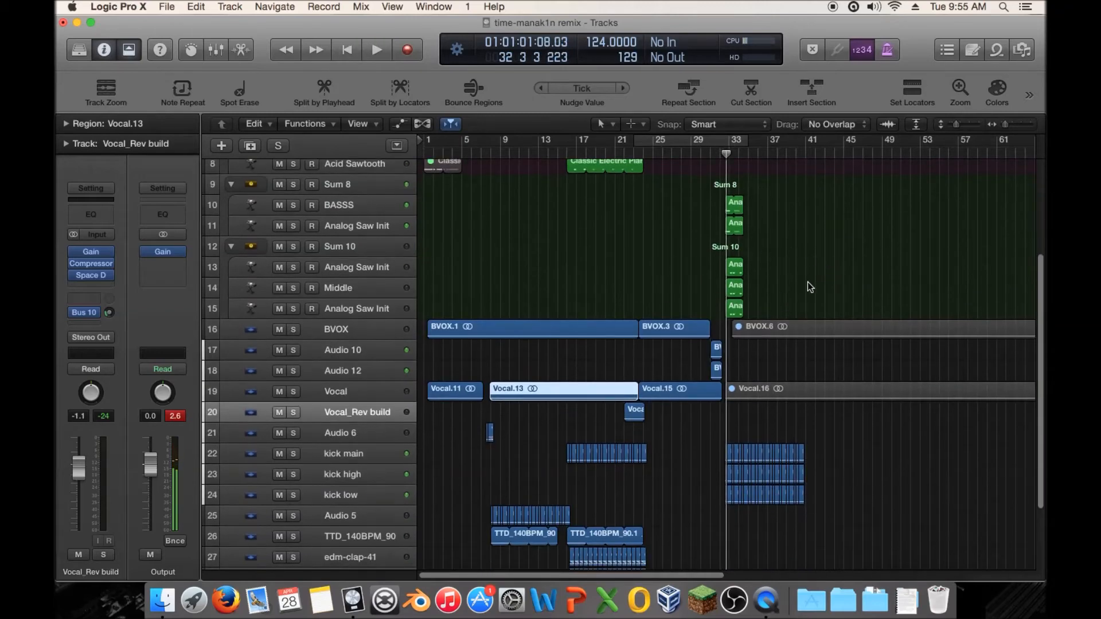
{"action": "scroll", "coordinate": [814, 284], "scroll_direction": "up", "scroll_amount": 3}
{"action": "scroll", "coordinate": [803, 284], "scroll_direction": "down", "scroll_amount": 5}
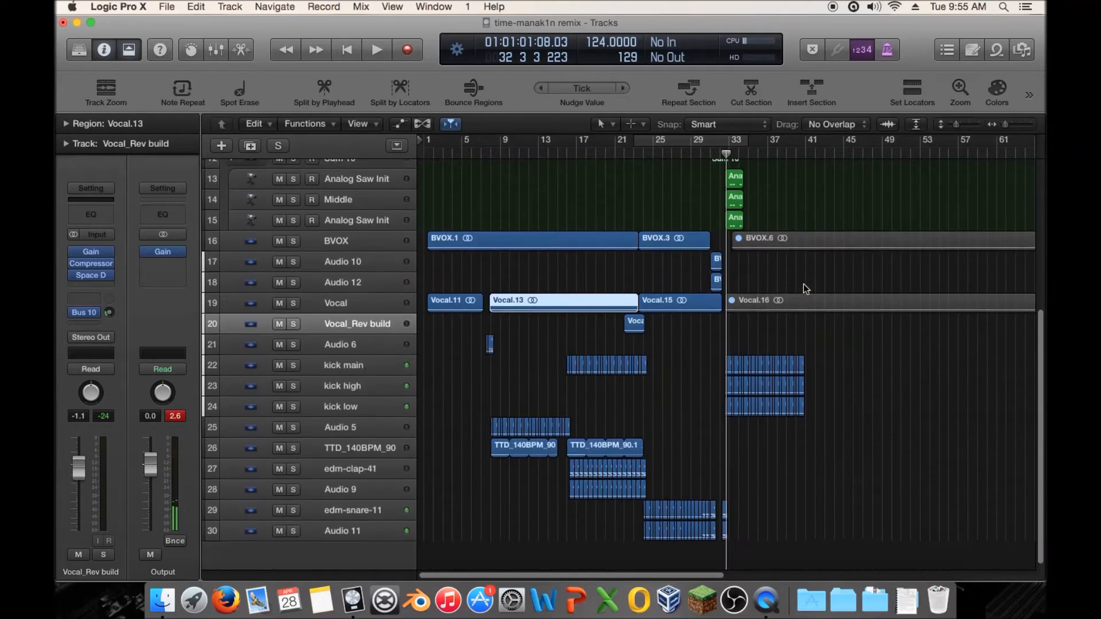
{"action": "double_click", "coordinate": [641, 153]}
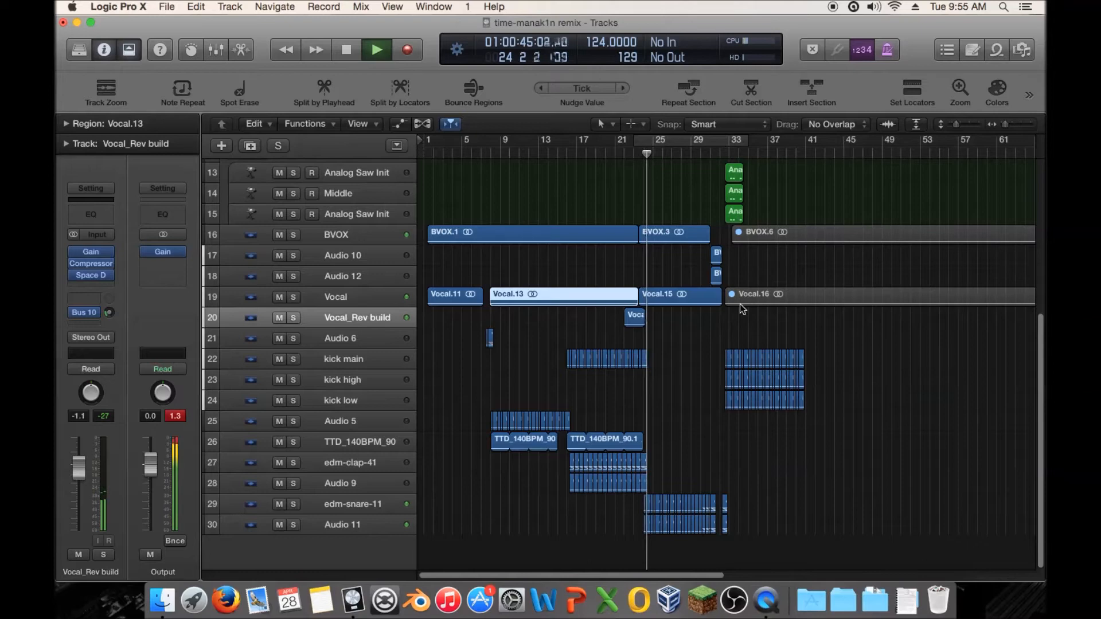
{"action": "scroll", "coordinate": [740, 310], "scroll_direction": "up", "scroll_amount": 6}
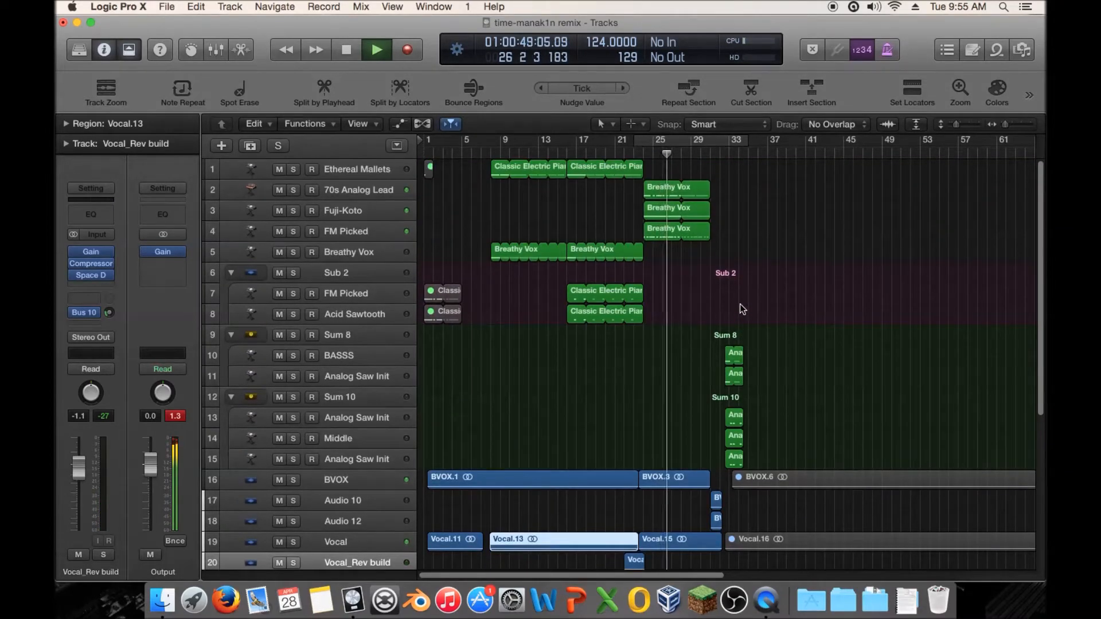
{"action": "key", "text": "space"}
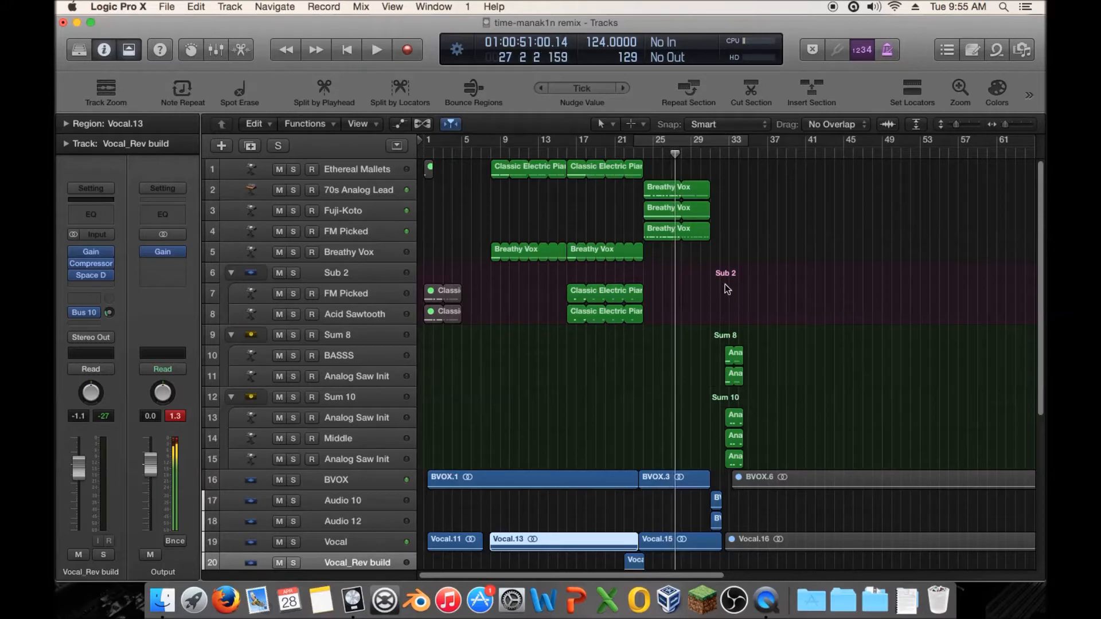
Create one new software instrument track at the Ethereal Mallets track
{"action": "left_click", "coordinate": [352, 170]}
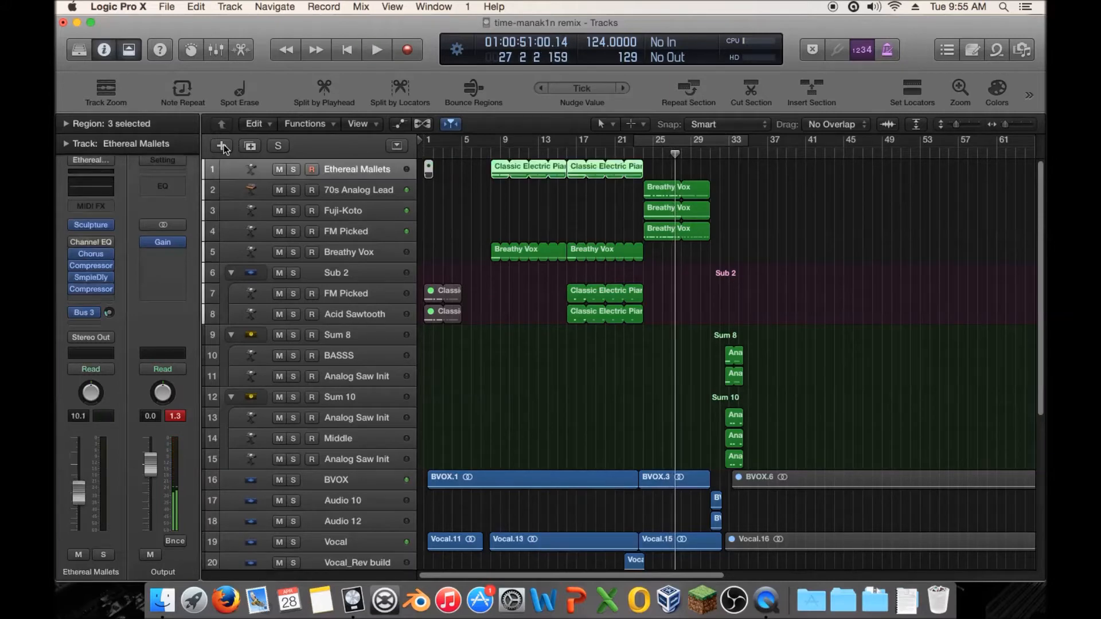
{"action": "left_click", "coordinate": [221, 145]}
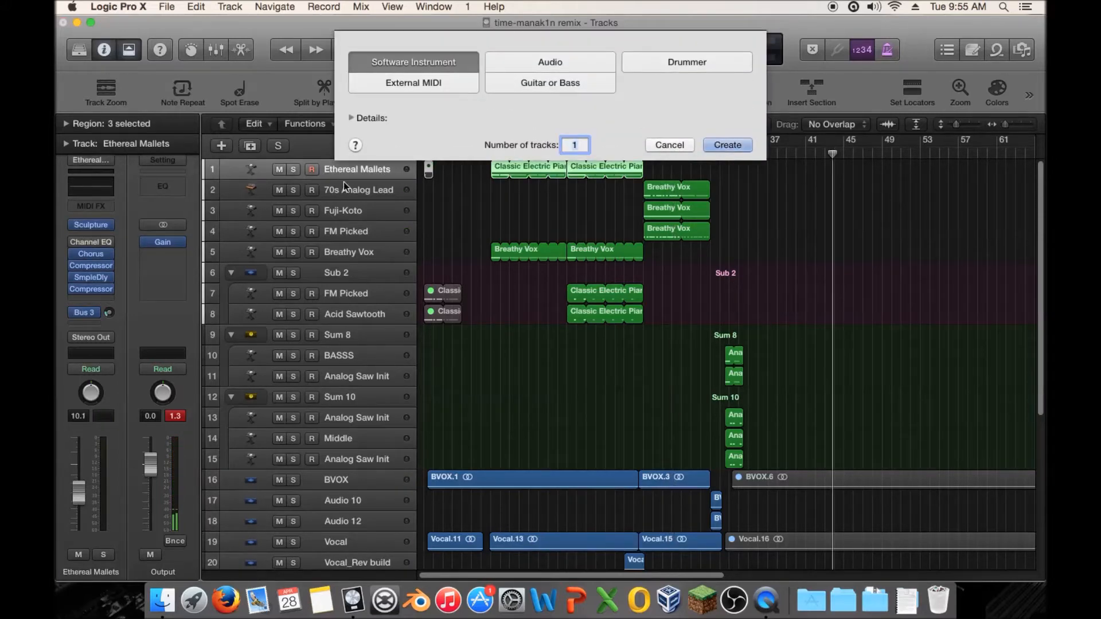
{"action": "left_click", "coordinate": [717, 146]}
{"action": "left_click_drag", "start_coordinate": [541, 198], "coordinate": [407, 187]}
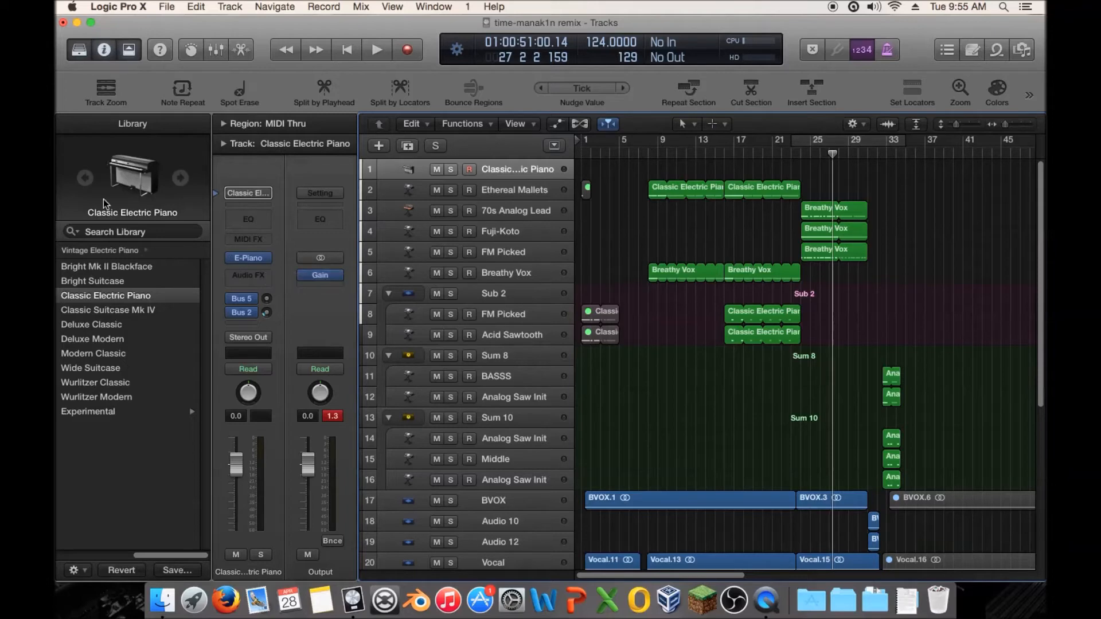
Replace the new track's electric piano with a stereo ES2 synth using the Analog Saw Init tutorial preset, and close the plug-in window
{"action": "left_click", "coordinate": [267, 259]}
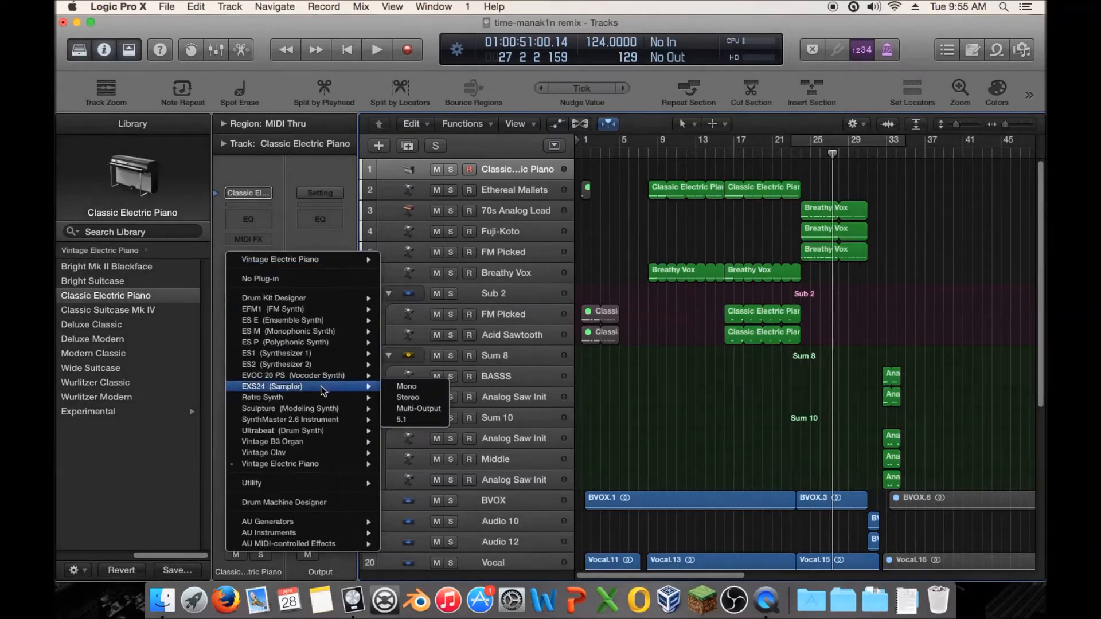
{"action": "left_click", "coordinate": [405, 370]}
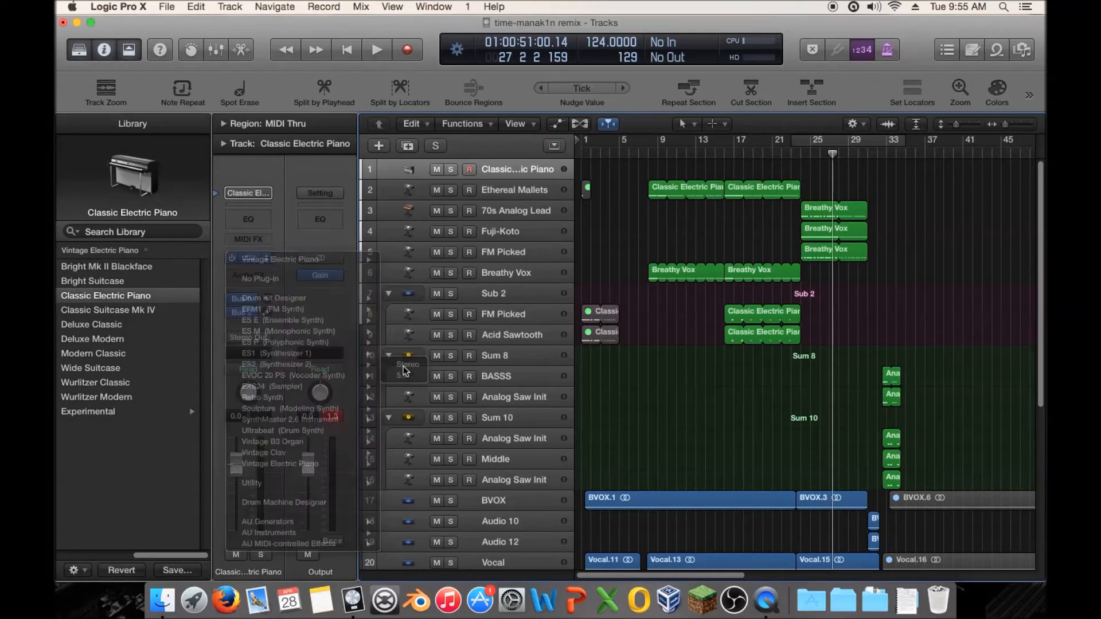
{"action": "left_click", "coordinate": [297, 78]}
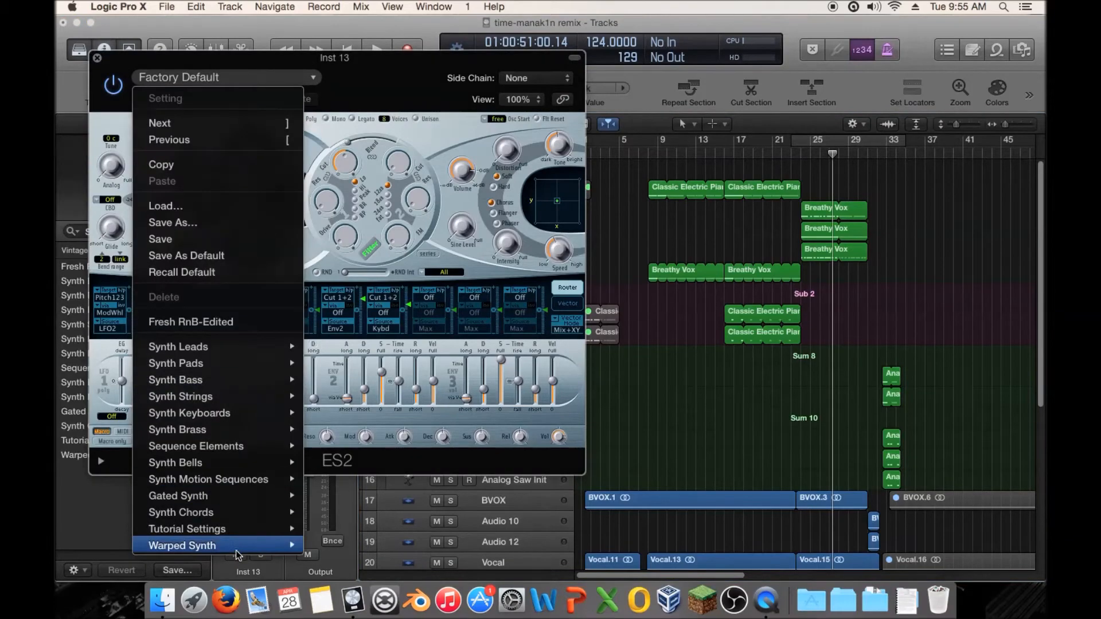
{"action": "mouse_move", "coordinate": [252, 531]}
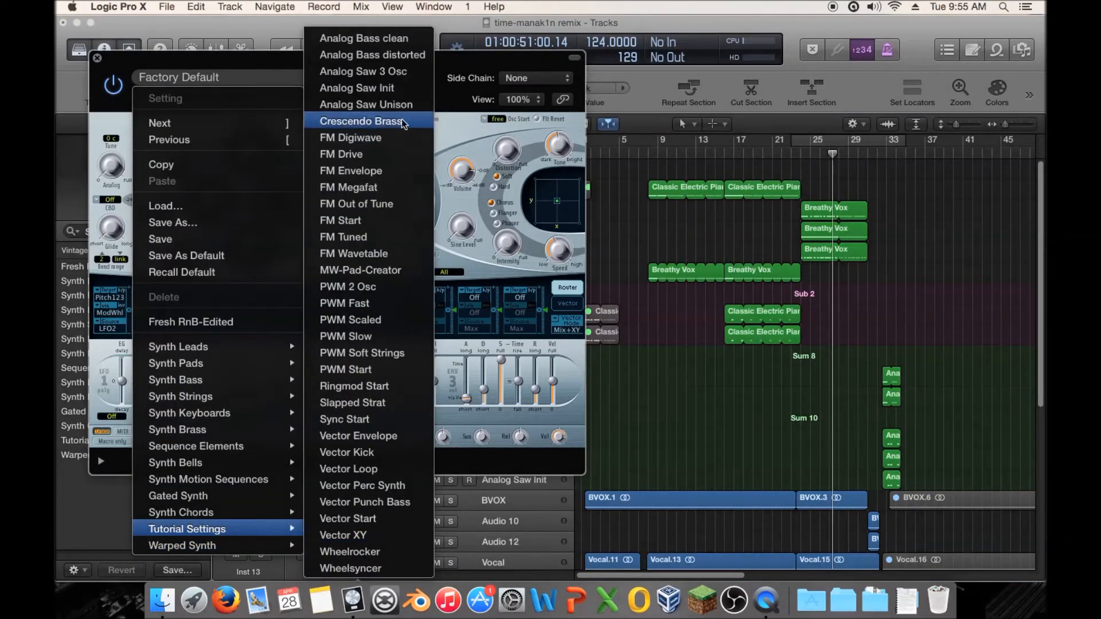
{"action": "left_click", "coordinate": [399, 90]}
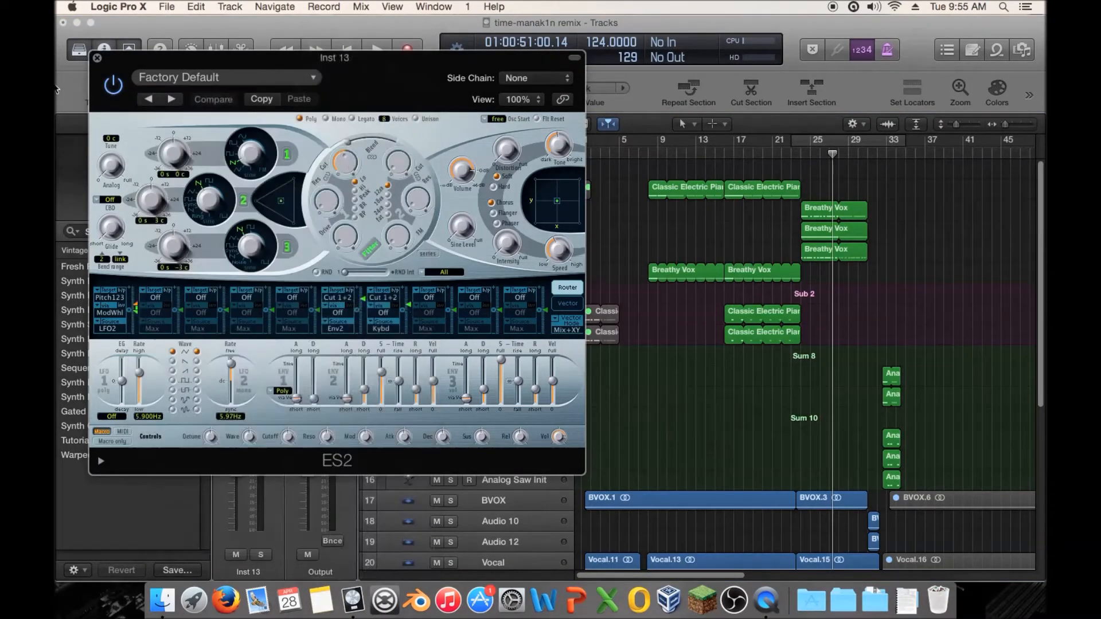
{"action": "left_click", "coordinate": [97, 58]}
Create an empty MIDI region on the Analog Saw Init track, spanning bars 24 to 31
{"action": "right_click", "coordinate": [808, 175]}
{"action": "left_click", "coordinate": [807, 180]}
{"action": "left_click_drag", "start_coordinate": [809, 175], "coordinate": [867, 173]}
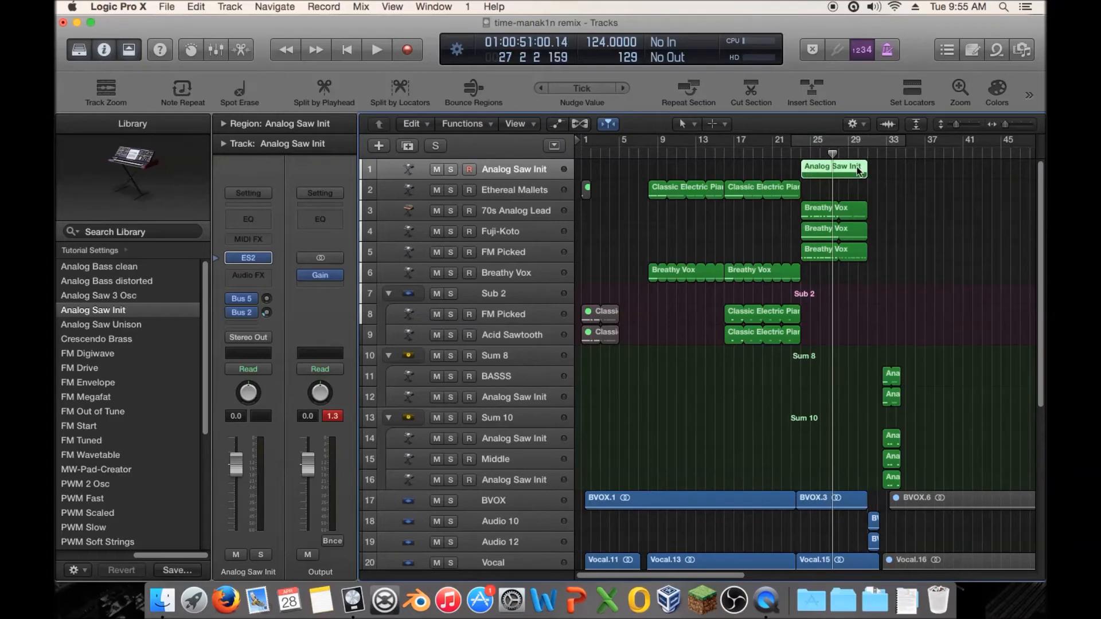
Open the Analog Saw Init region in the Piano Roll and add a C1 note at the start of bar 24
{"action": "double_click", "coordinate": [828, 173]}
{"action": "scroll", "coordinate": [655, 578], "scroll_direction": "left", "scroll_amount": 5}
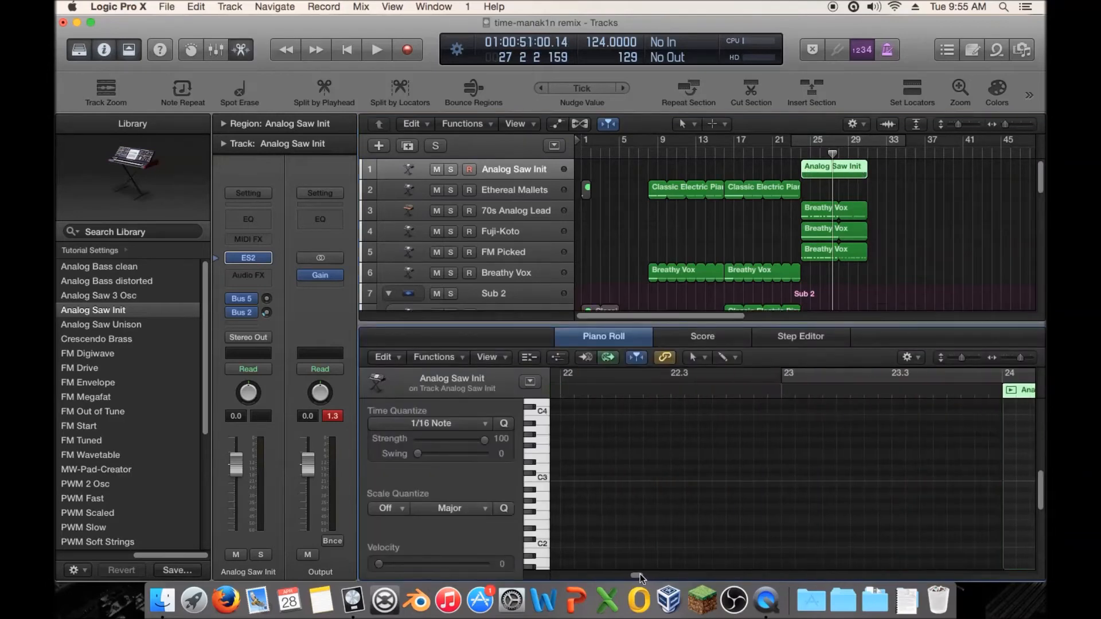
{"action": "scroll", "coordinate": [651, 575], "scroll_direction": "down", "scroll_amount": 5}
{"action": "scroll", "coordinate": [651, 573], "scroll_direction": "left", "scroll_amount": 3}
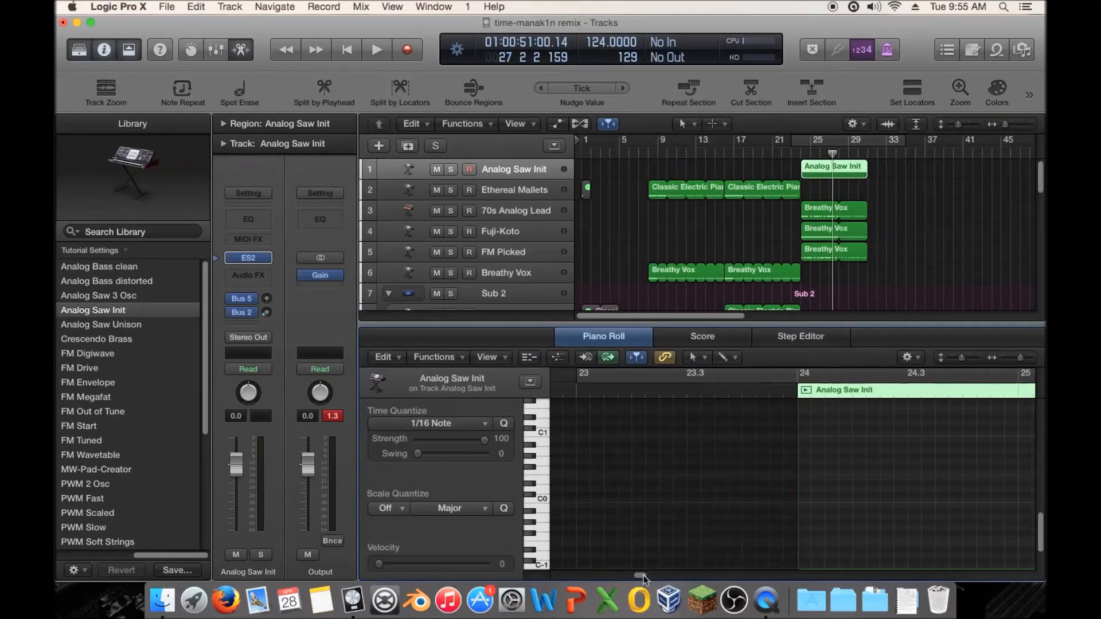
{"action": "left_click", "coordinate": [805, 433]}
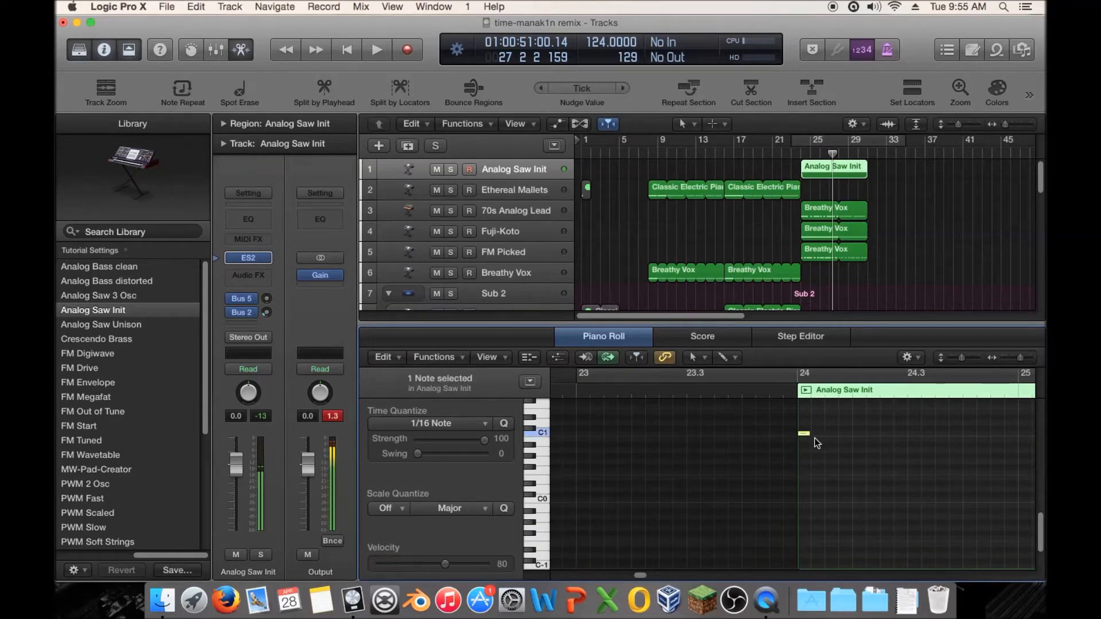
Lengthen the C1 note to 13 bars in the event list, check its end in the Piano Roll and close the list
{"action": "left_click", "coordinate": [970, 50]}
{"action": "left_click", "coordinate": [943, 52]}
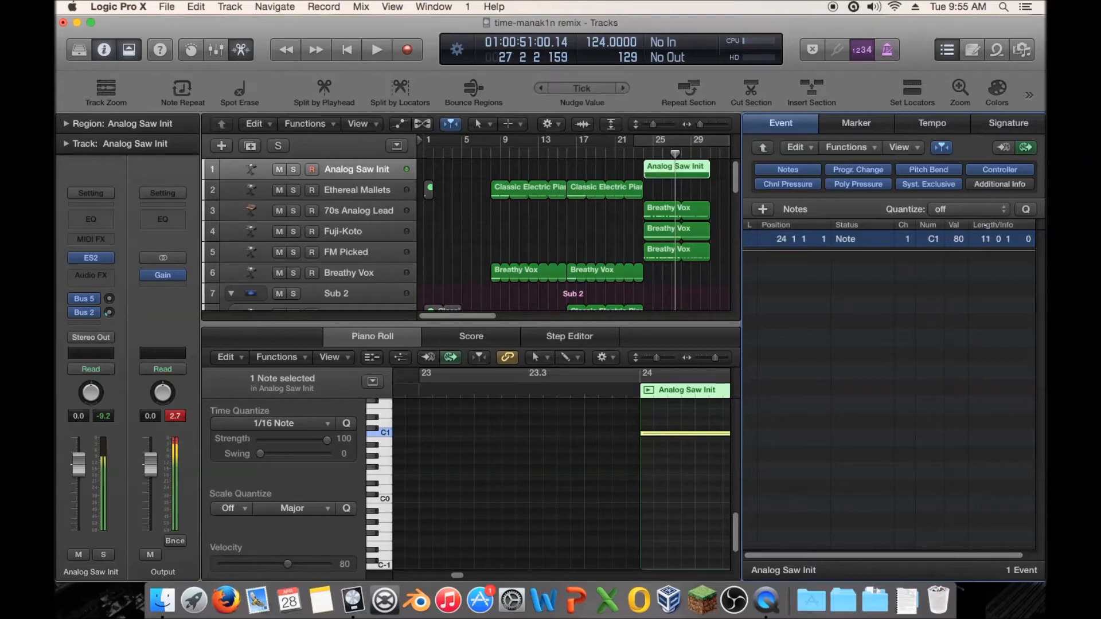
{"action": "left_click_drag", "start_coordinate": [457, 577], "coordinate": [490, 577]}
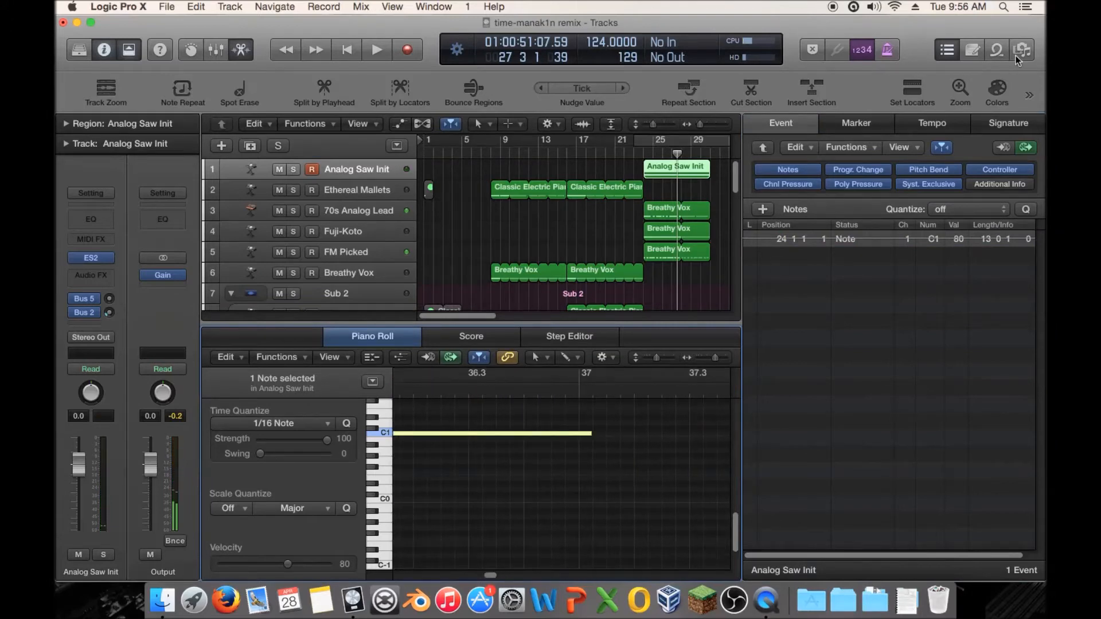
{"action": "left_click", "coordinate": [948, 51]}
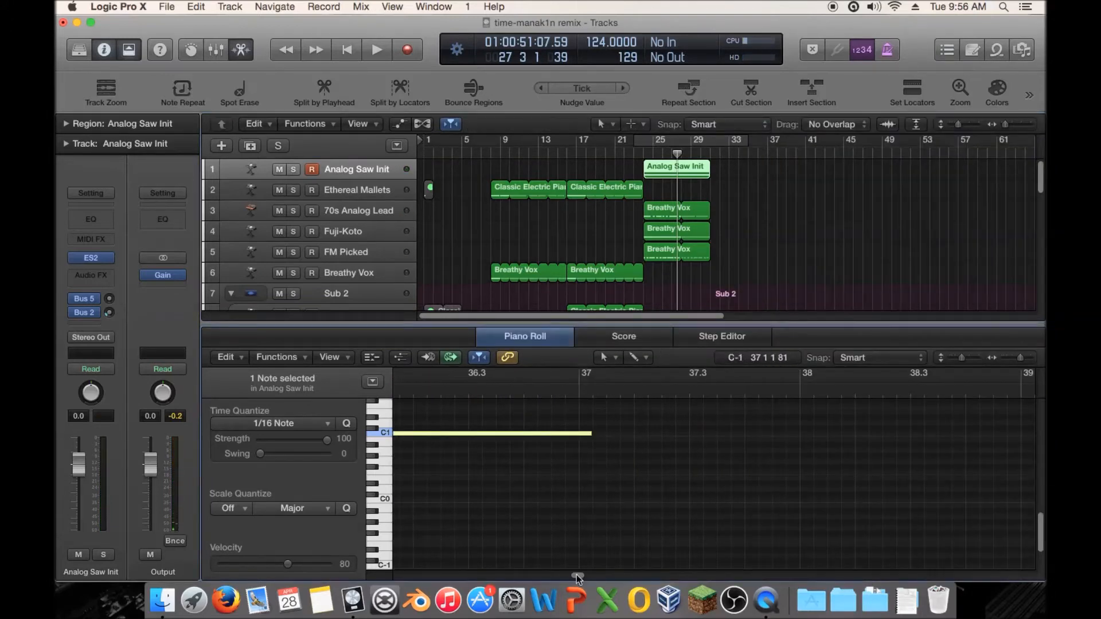
Shorten the C1 note so it ends at bar 31, flush with the end of the Analog Saw Init region
{"action": "left_click_drag", "start_coordinate": [577, 578], "coordinate": [551, 575]}
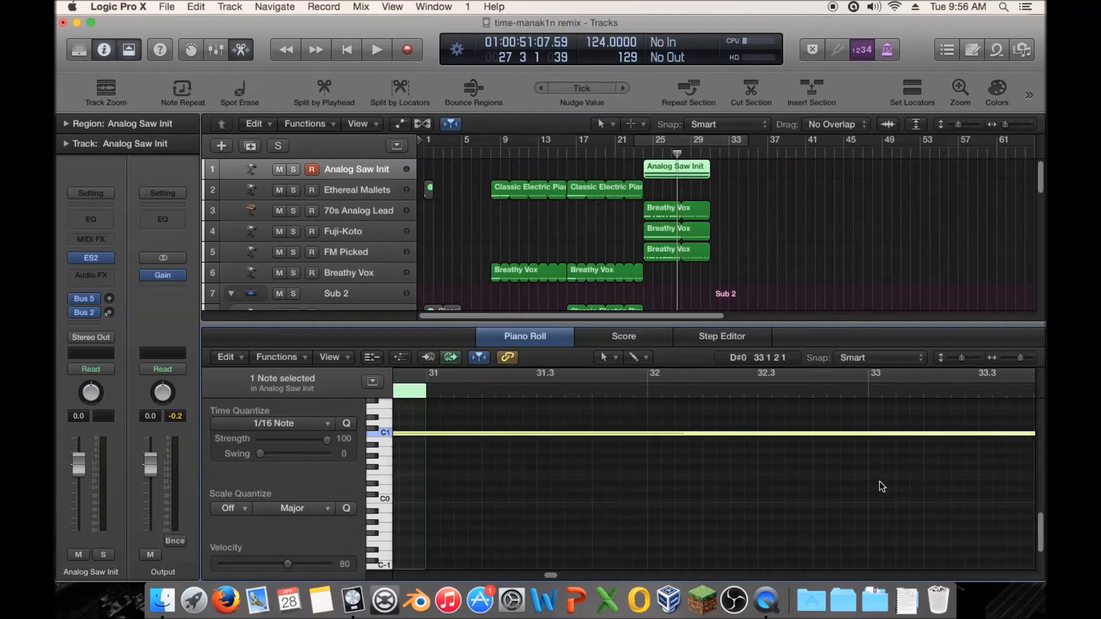
{"action": "scroll", "coordinate": [577, 569], "scroll_direction": "right", "scroll_amount": 10}
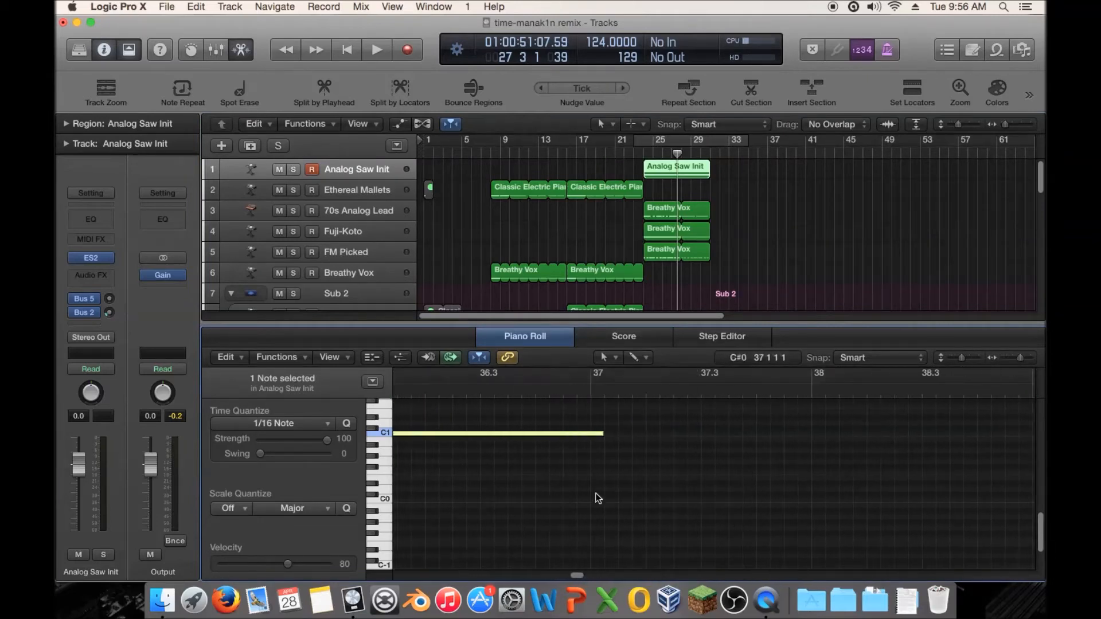
{"action": "left_click_drag", "start_coordinate": [603, 445], "coordinate": [471, 447]}
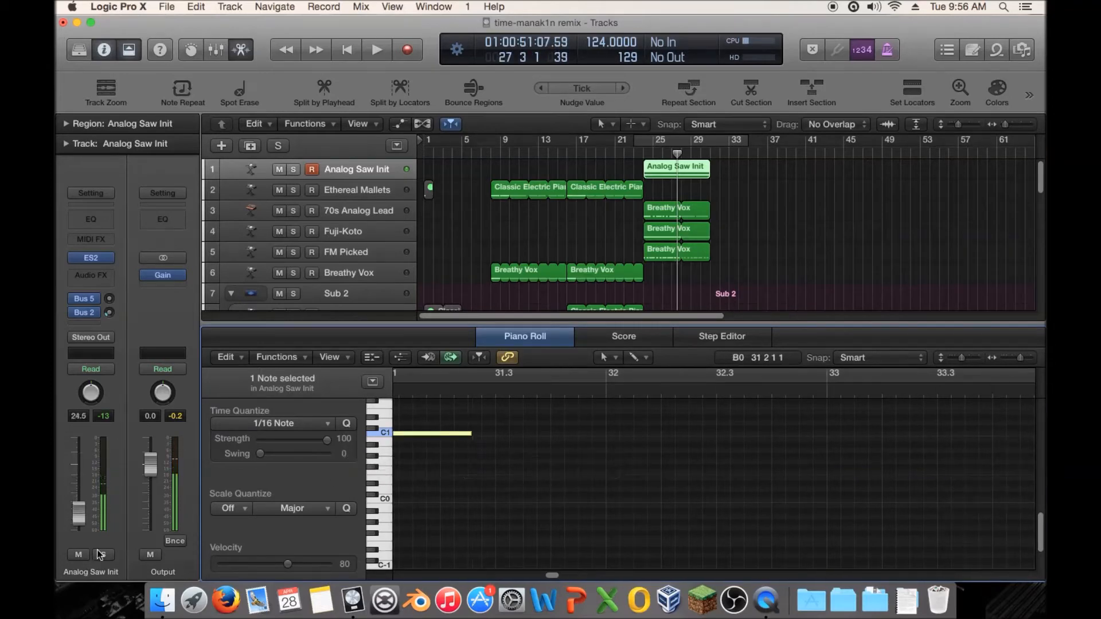
{"action": "left_click_drag", "start_coordinate": [550, 566], "coordinate": [541, 572]}
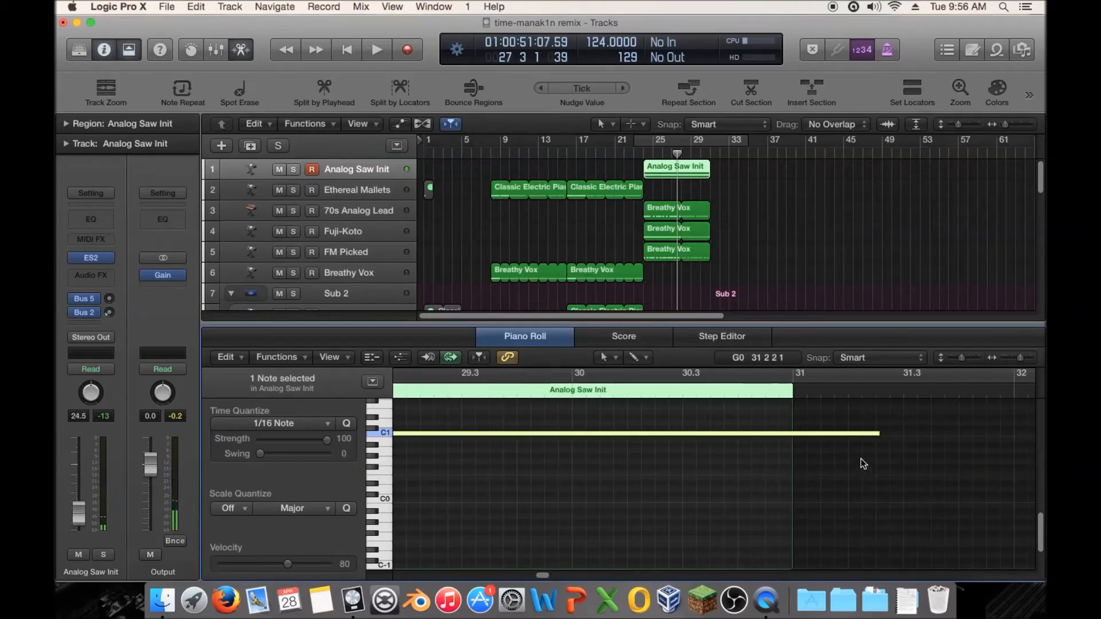
{"action": "left_click_drag", "start_coordinate": [881, 441], "coordinate": [792, 440]}
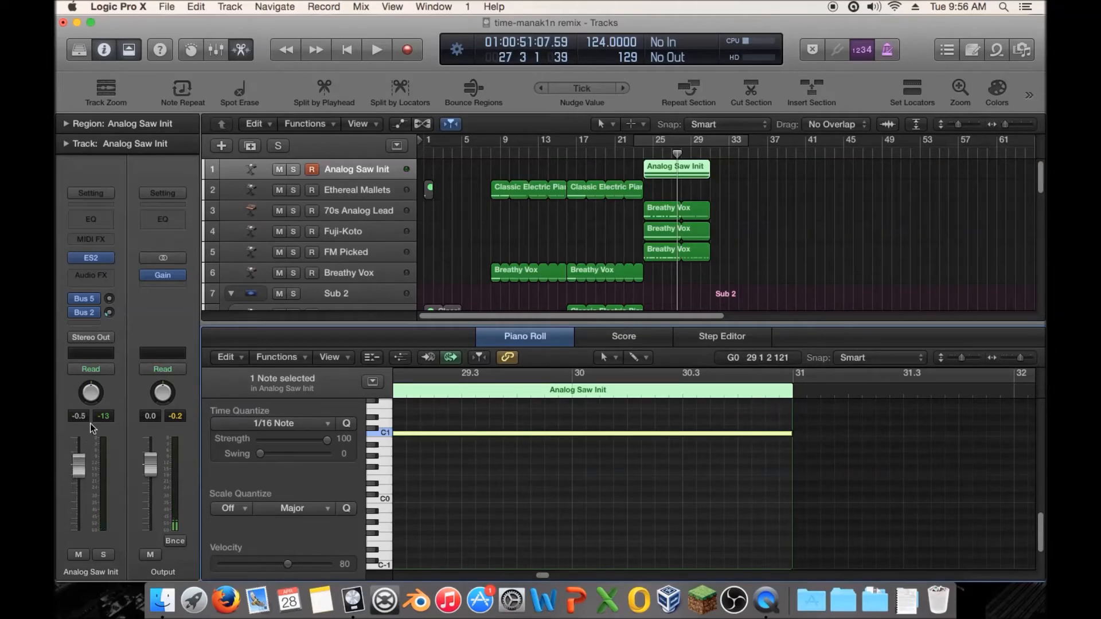
Play the build-up from bar 24 and lower the Analog Saw Init track's volume to -7.2 dB
{"action": "left_click", "coordinate": [645, 154]}
{"action": "key", "text": "space"}
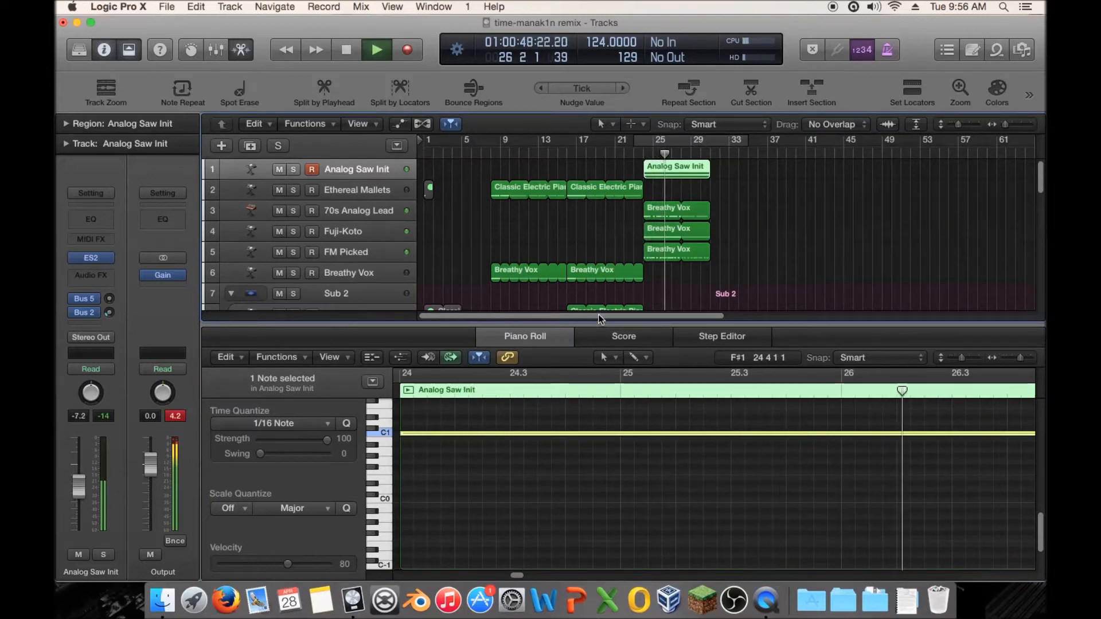
{"action": "key", "text": "space"}
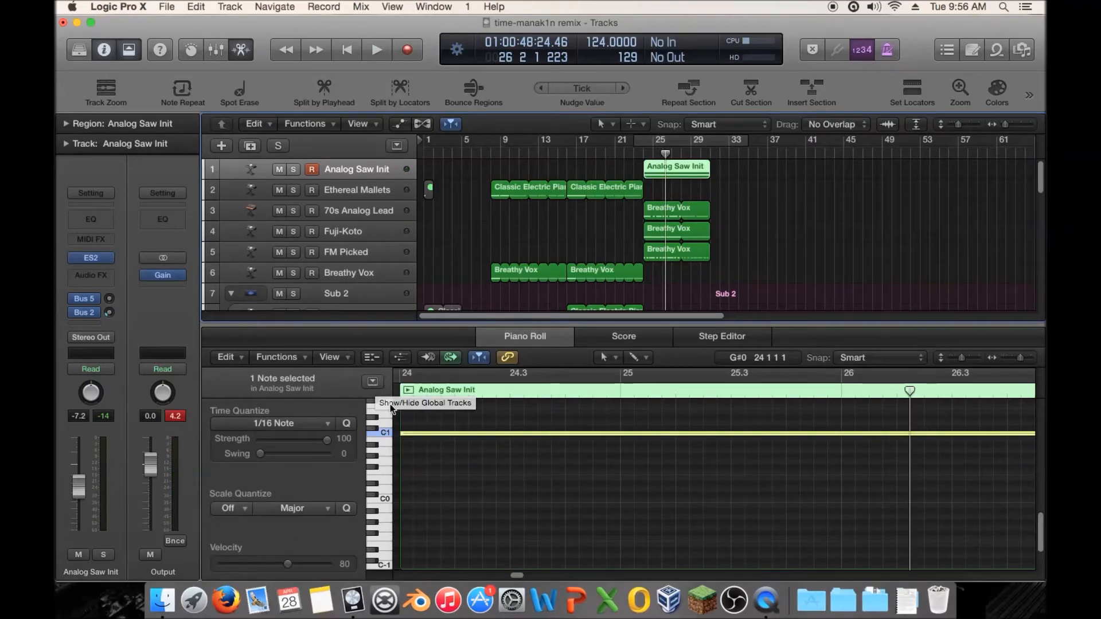
Show the region's MIDI Draw lane, set its controller to Pitch Bend and add a point of value 0 at bar 24
{"action": "left_click", "coordinate": [402, 361]}
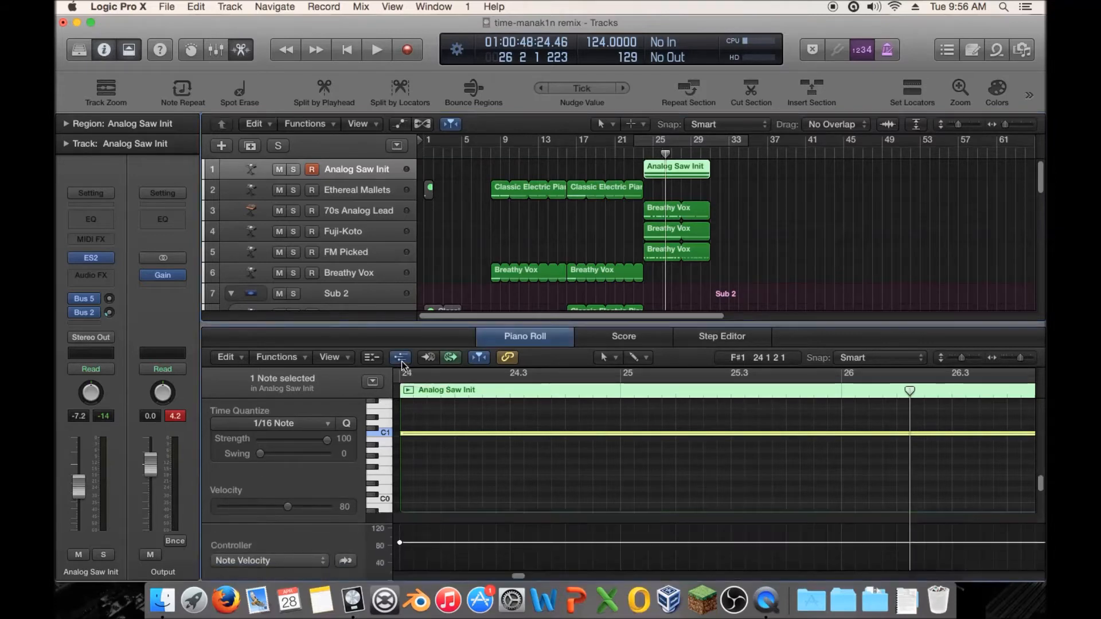
{"action": "left_click", "coordinate": [269, 541]}
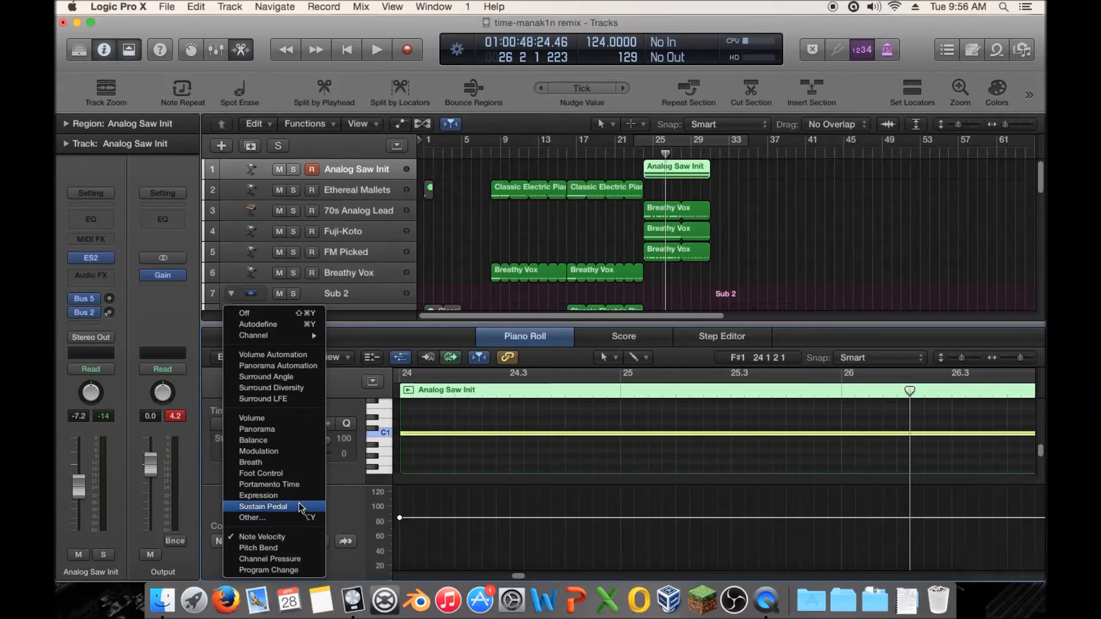
{"action": "left_click", "coordinate": [288, 549]}
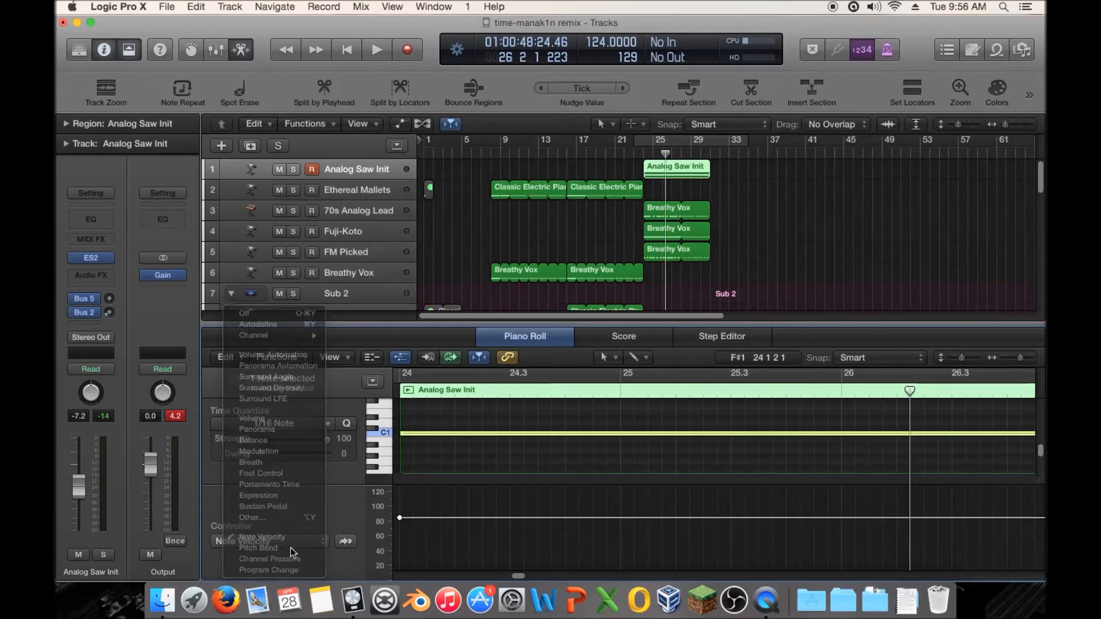
{"action": "left_click", "coordinate": [399, 532]}
{"action": "left_click_drag", "start_coordinate": [399, 532], "coordinate": [400, 528]}
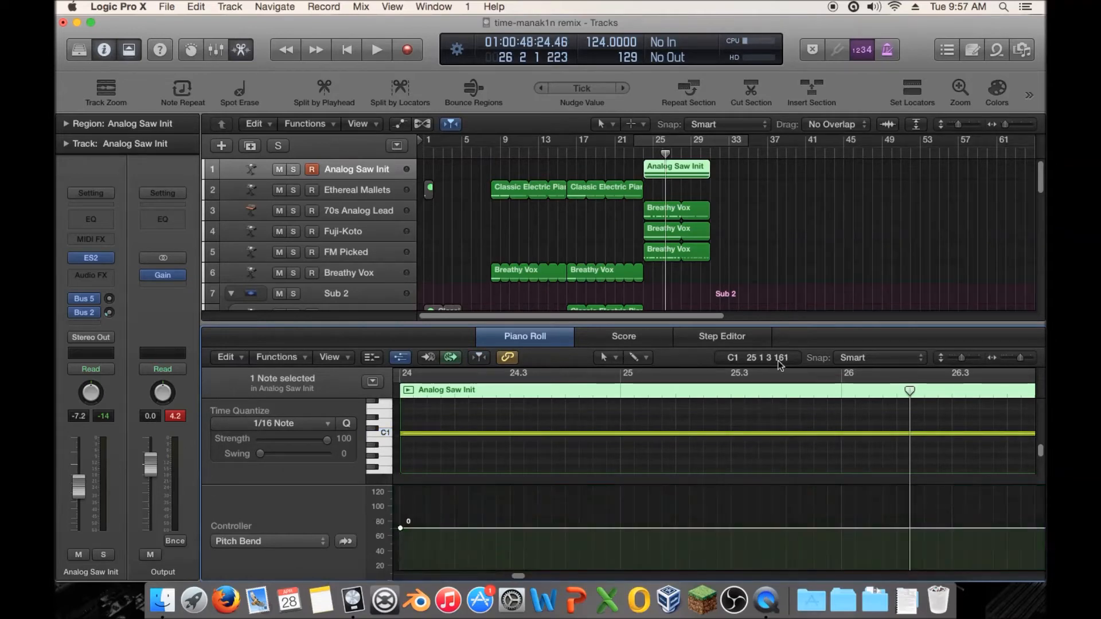
Play briefly from bar 24, then raise the pitch bend at bar 31 to 62 to form a rising ramp
{"action": "key", "text": "shift+space"}
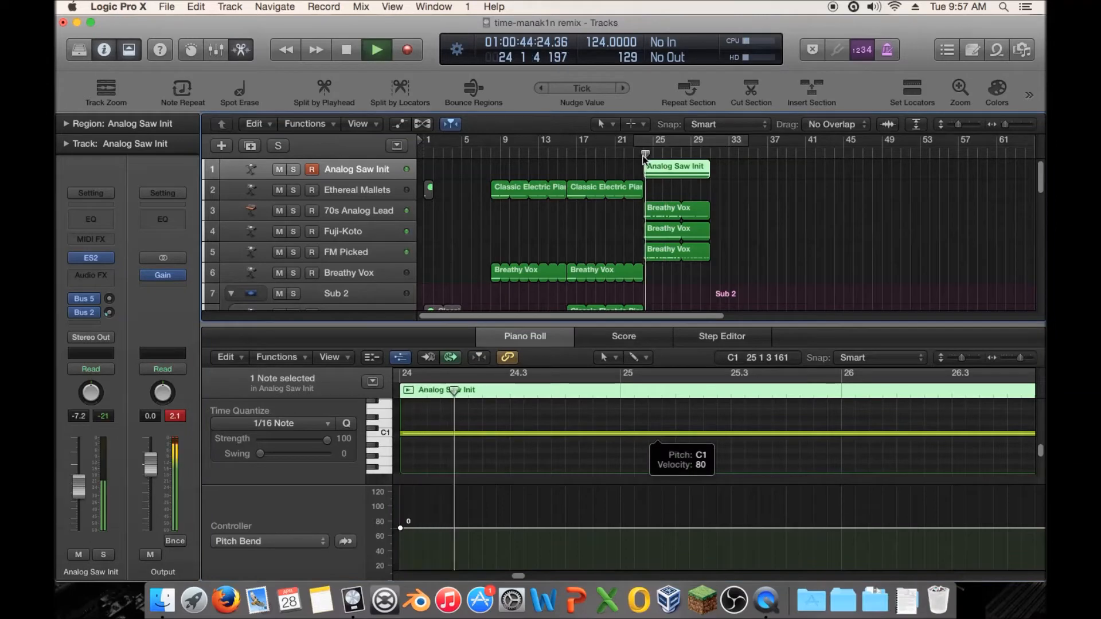
{"action": "key", "text": "space"}
{"action": "left_click_drag", "start_coordinate": [519, 576], "coordinate": [549, 575]}
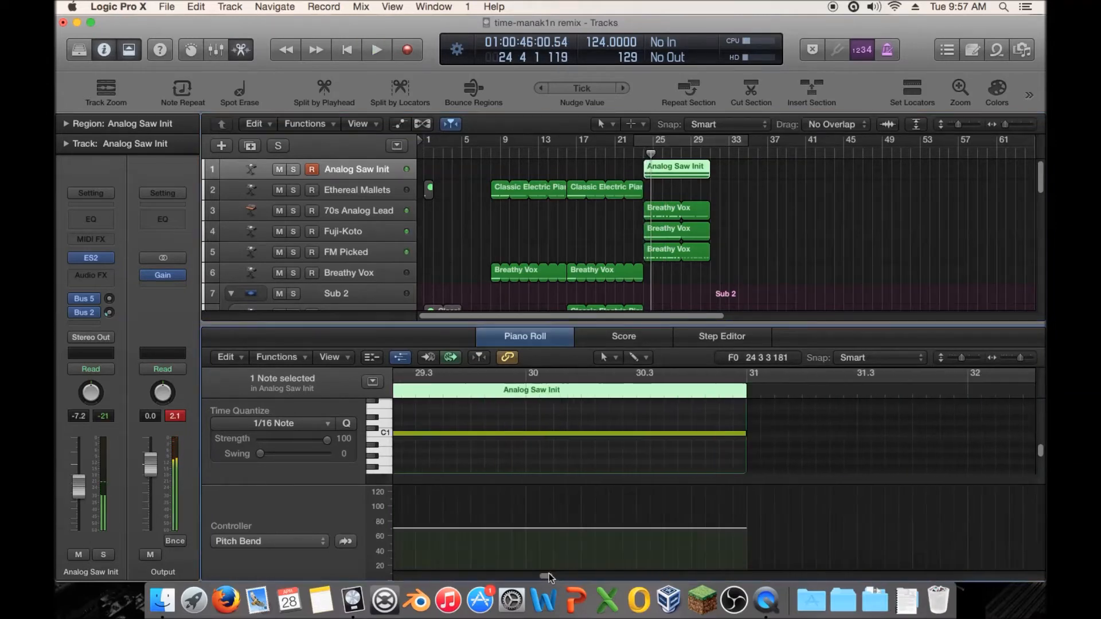
{"action": "left_click_drag", "start_coordinate": [745, 528], "coordinate": [746, 489]}
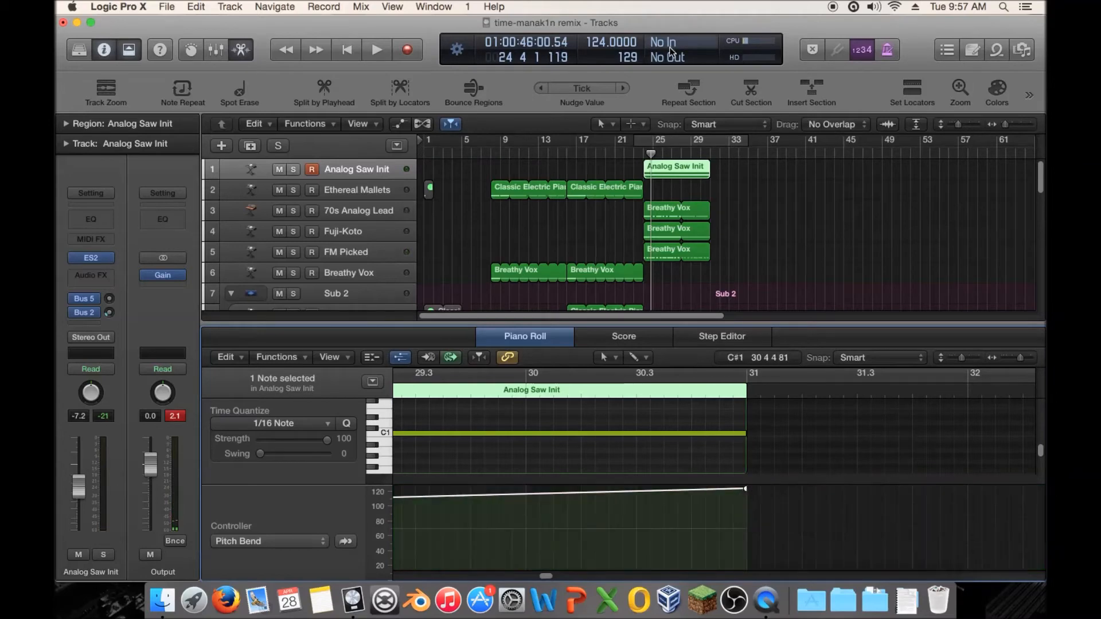
Play the build-up to check the rising saw pitch, then return the playhead to bar 24
{"action": "left_click", "coordinate": [640, 153]}
{"action": "key", "text": "space"}
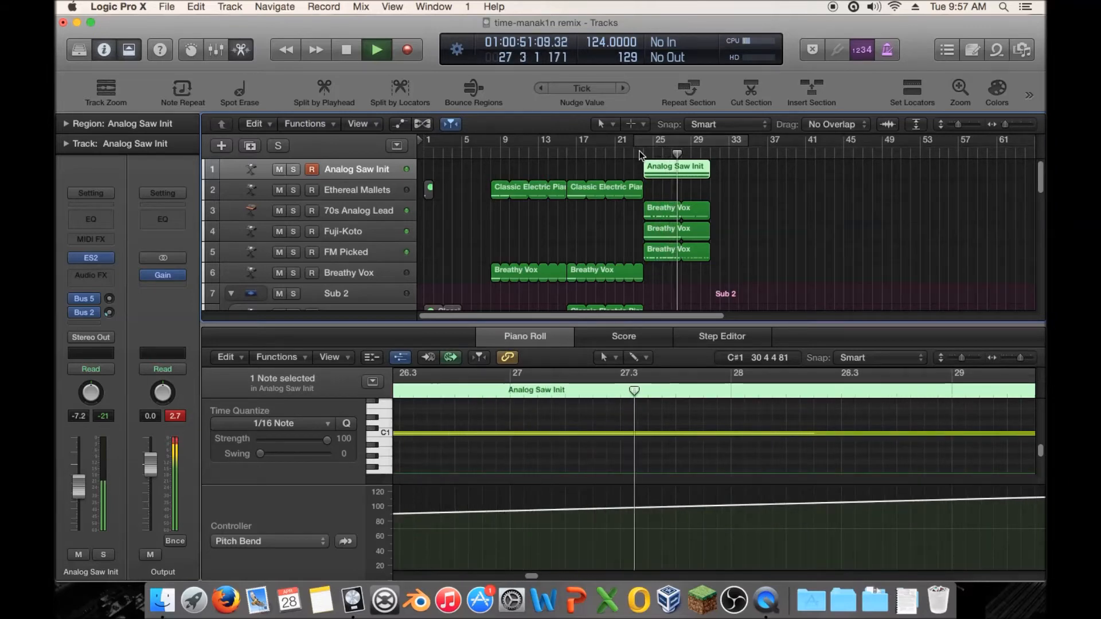
{"action": "key", "text": "space"}
{"action": "left_click_drag", "start_coordinate": [640, 153], "coordinate": [645, 152]}
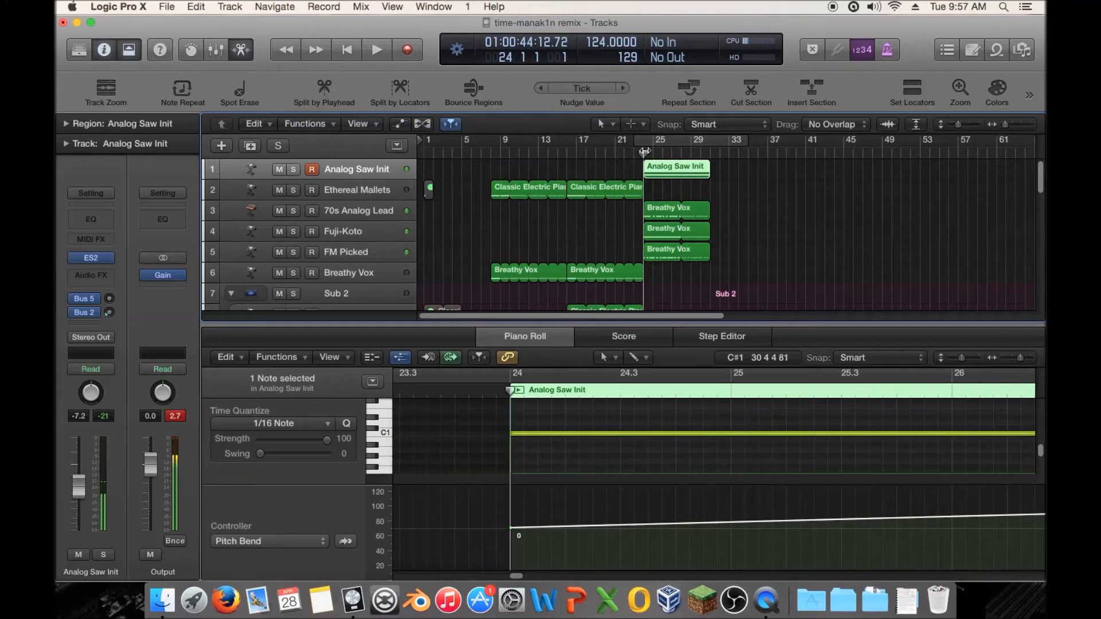
Set the ES2 bend range to 24, play the build-up from bar 24 and lower the synth's volume
{"action": "left_click", "coordinate": [96, 258]}
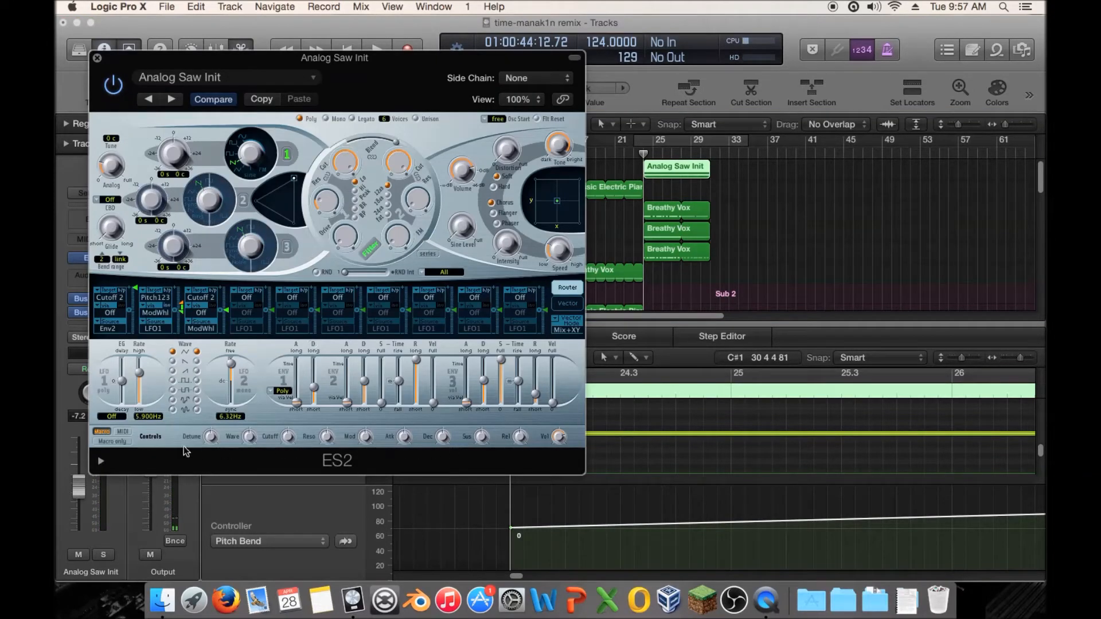
{"action": "left_click", "coordinate": [102, 461]}
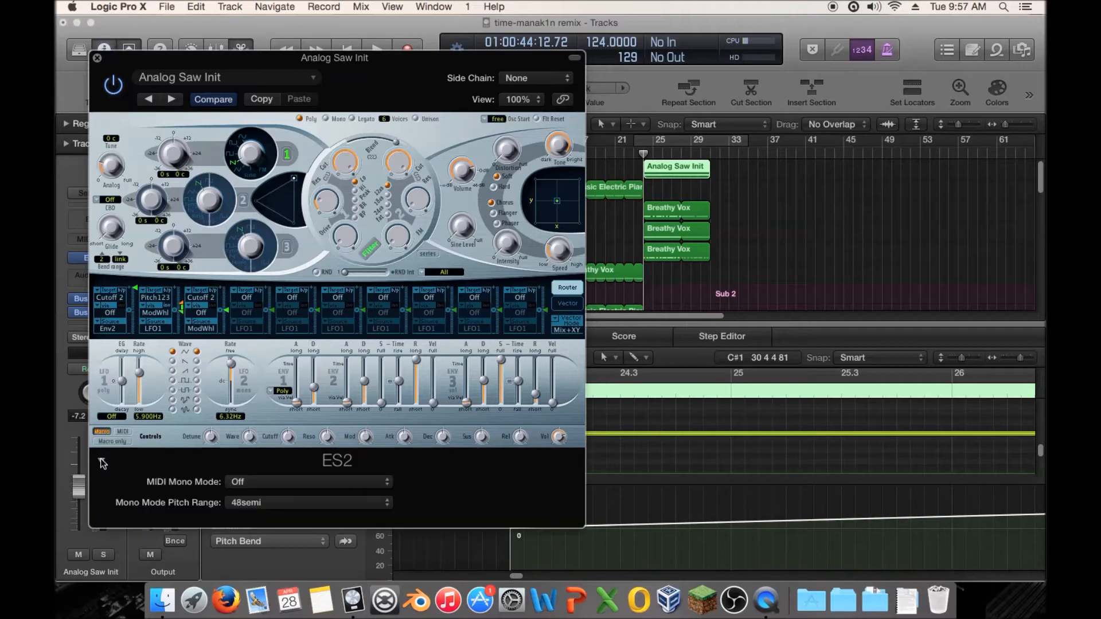
{"action": "left_click", "coordinate": [102, 462]}
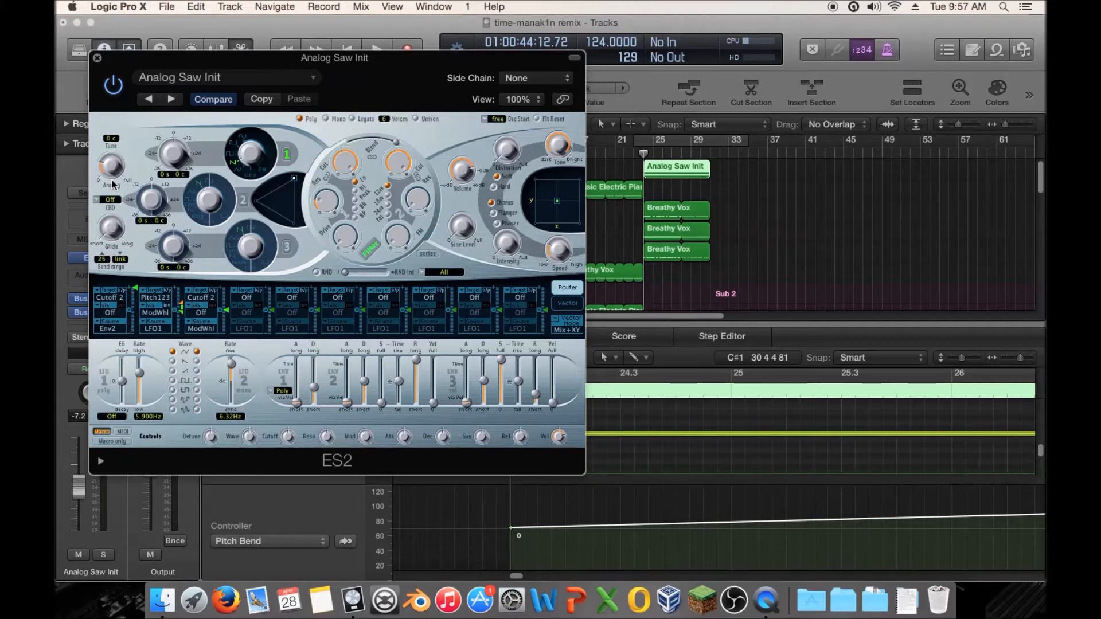
{"action": "double_click", "coordinate": [643, 156]}
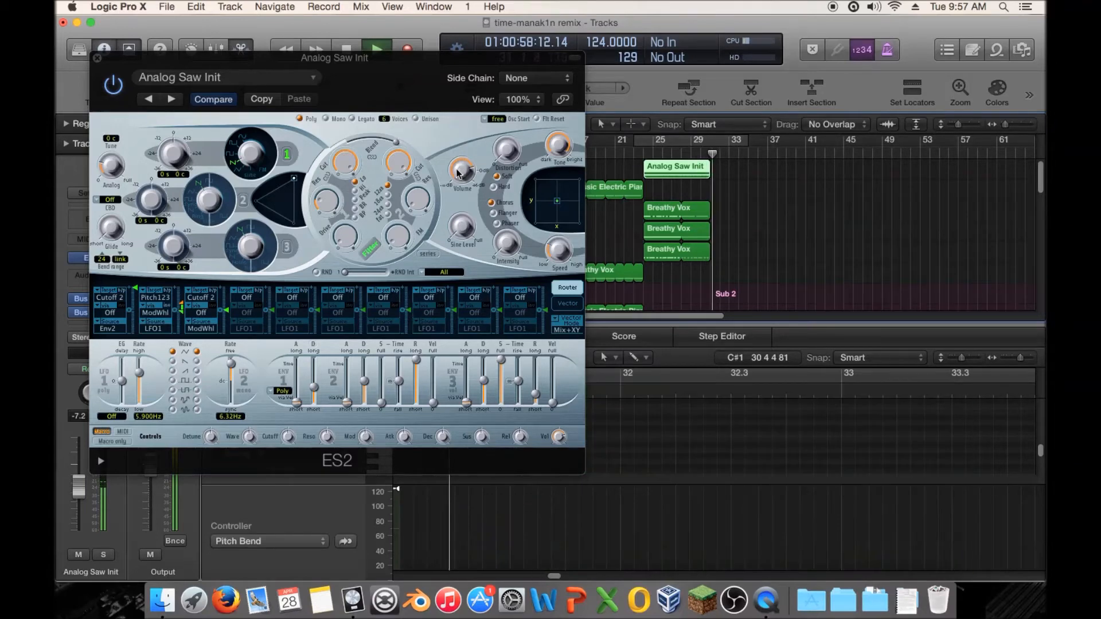
{"action": "left_click_drag", "start_coordinate": [458, 172], "coordinate": [456, 213]}
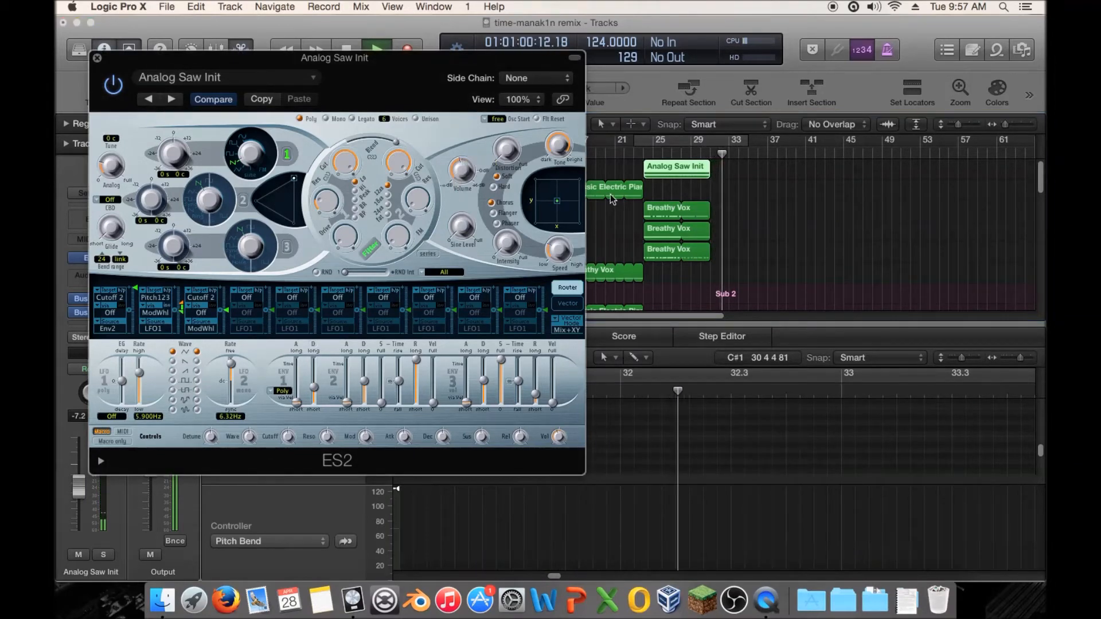
Extend the Analog Saw Init region to bar 32, close ES2 and lengthen the C1 note to the region's new end
{"action": "left_click_drag", "start_coordinate": [711, 176], "coordinate": [720, 179]}
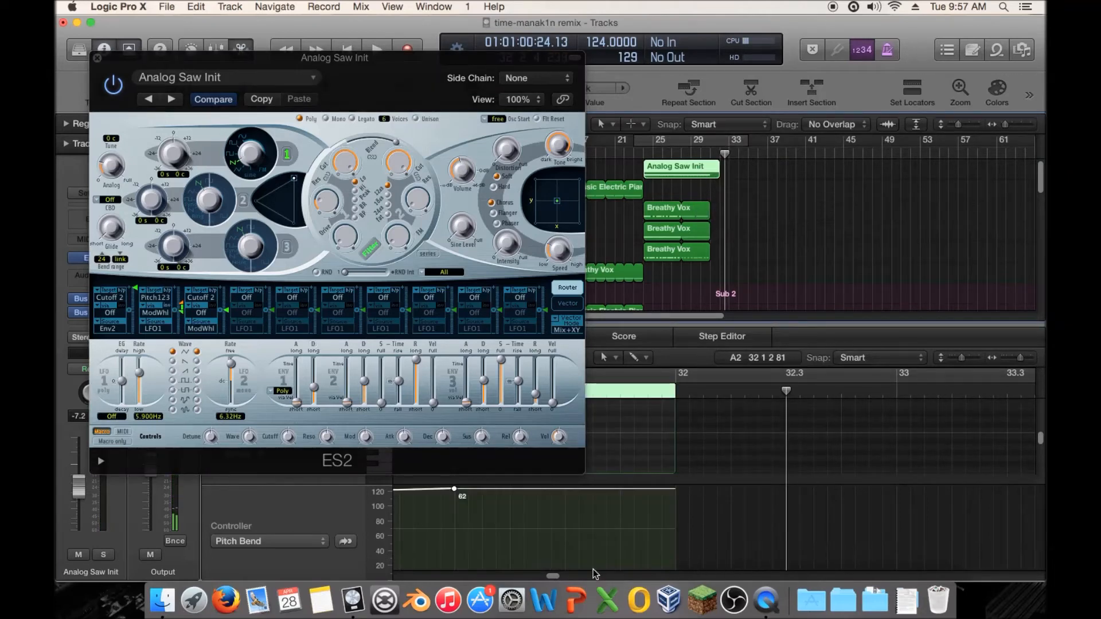
{"action": "scroll", "coordinate": [745, 459], "scroll_direction": "left", "scroll_amount": 5}
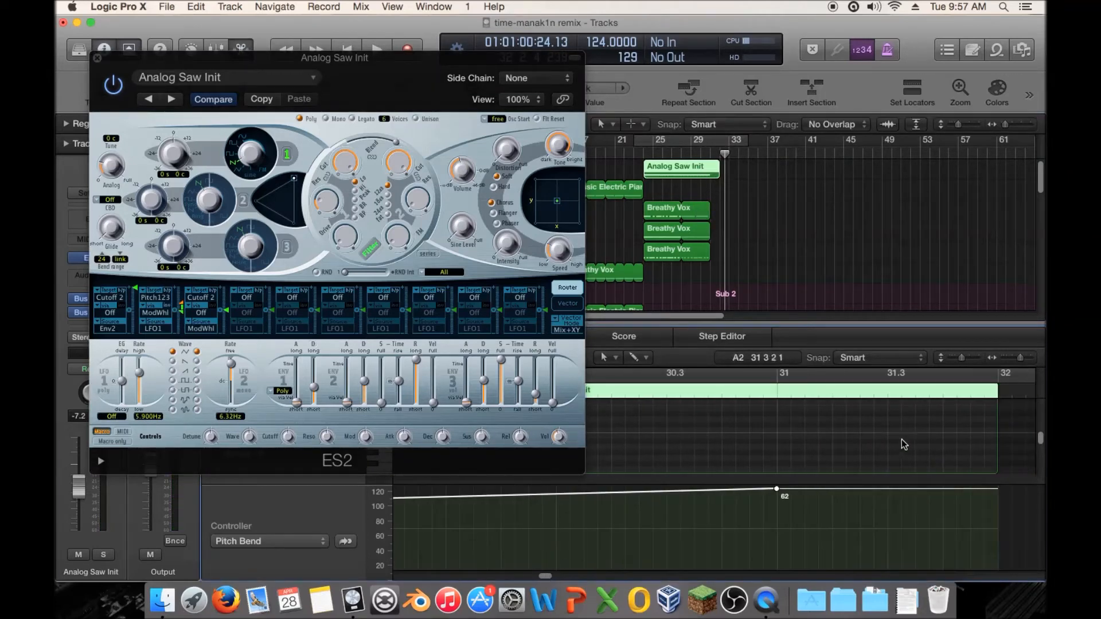
{"action": "left_click", "coordinate": [903, 444]}
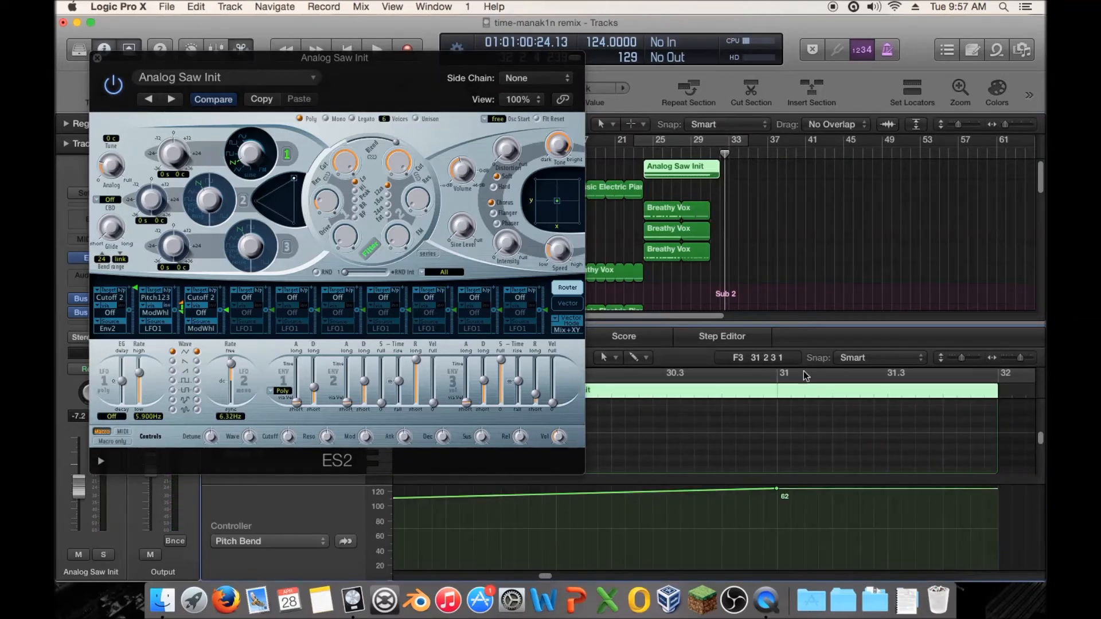
{"action": "left_click", "coordinate": [96, 58]}
{"action": "scroll", "coordinate": [811, 459], "scroll_direction": "down", "scroll_amount": 5}
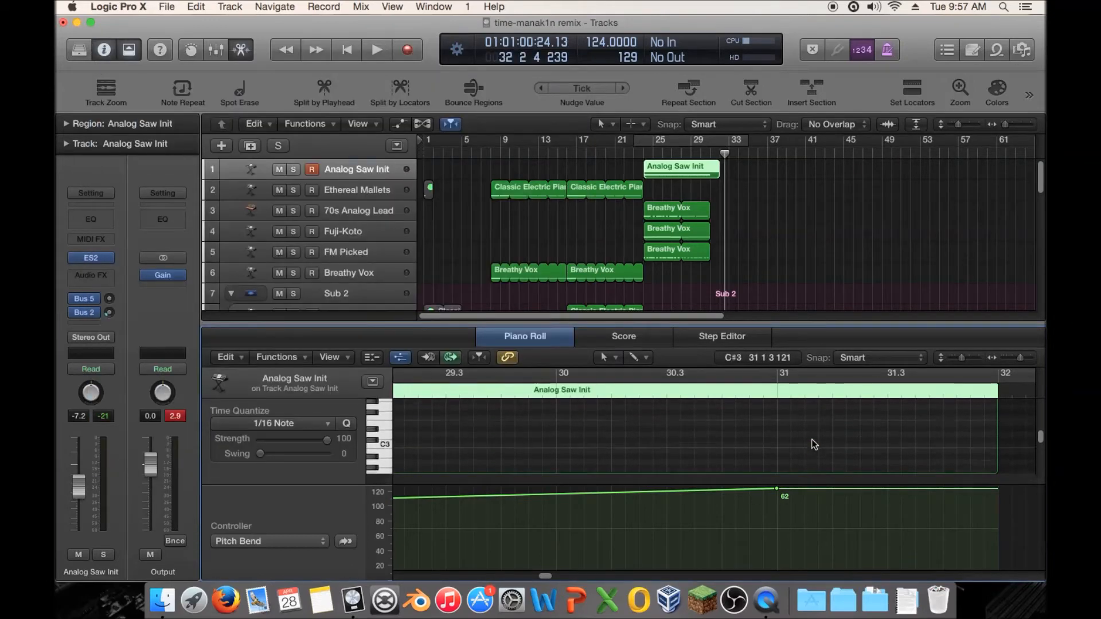
{"action": "left_click_drag", "start_coordinate": [776, 443], "coordinate": [997, 443]}
Play the build-up from bar 24 and lower the Analog Saw Init track's volume to -11.8 dB
{"action": "left_click_drag", "start_coordinate": [637, 154], "coordinate": [645, 153]}
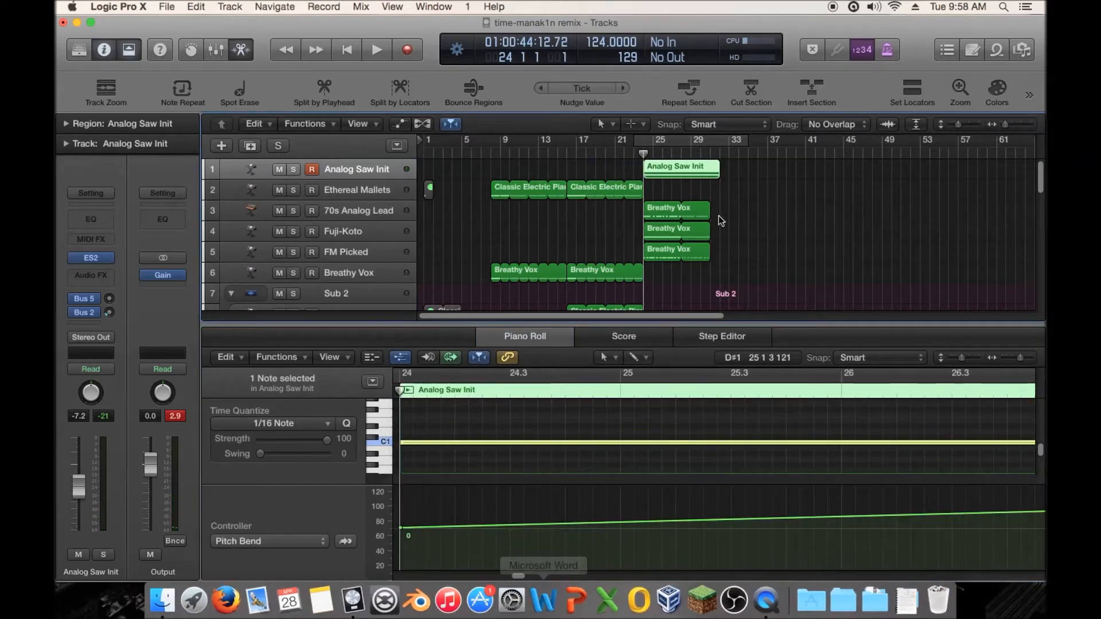
{"action": "key", "text": "space"}
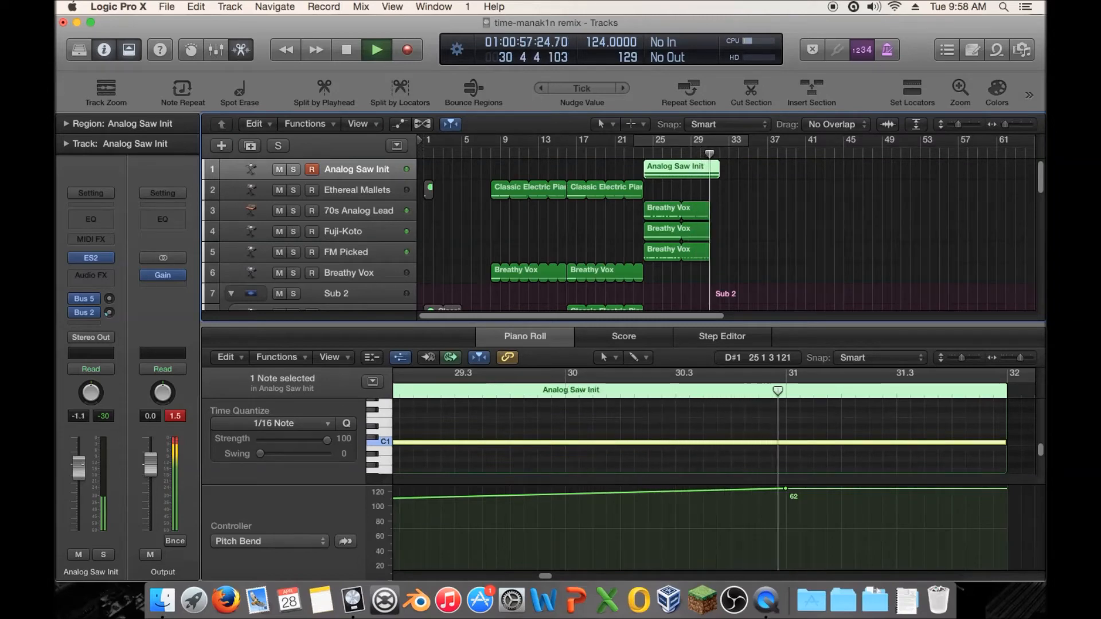
{"action": "left_click_drag", "start_coordinate": [82, 466], "coordinate": [82, 483]}
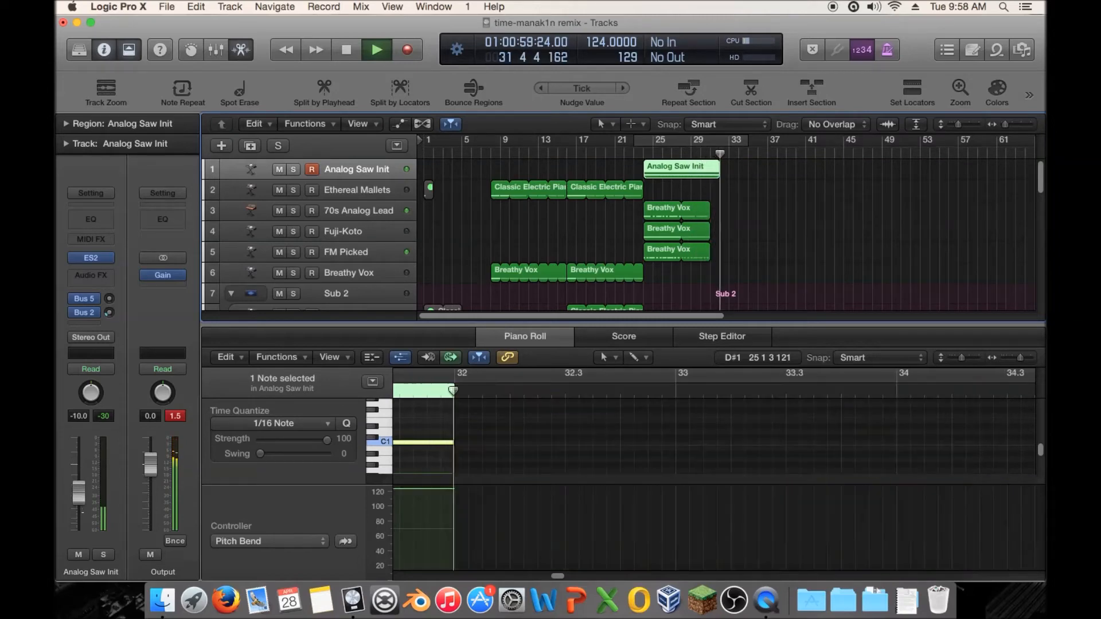
{"action": "key", "text": "space"}
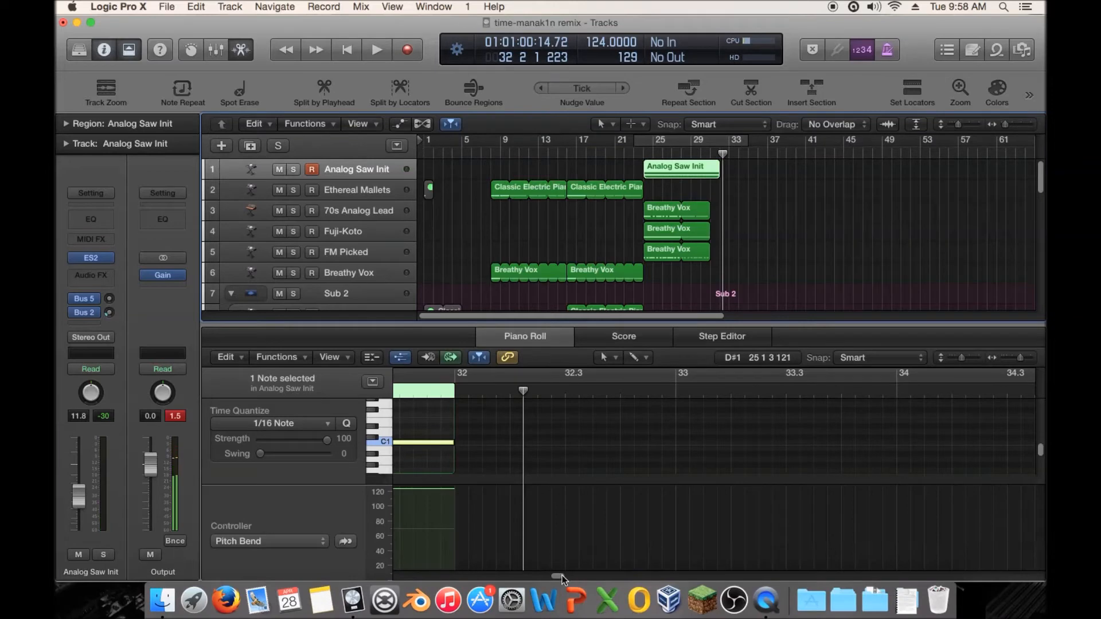
Move the pitch bend ramp's peak point from bar 31 to bar 32
{"action": "left_click_drag", "start_coordinate": [562, 576], "coordinate": [552, 576]}
{"action": "left_click_drag", "start_coordinate": [565, 490], "coordinate": [788, 489]}
Set the ES2 bend range to 36, then play from bar 24 and raise the track's volume to -2.6 dB
{"action": "left_click", "coordinate": [91, 260]}
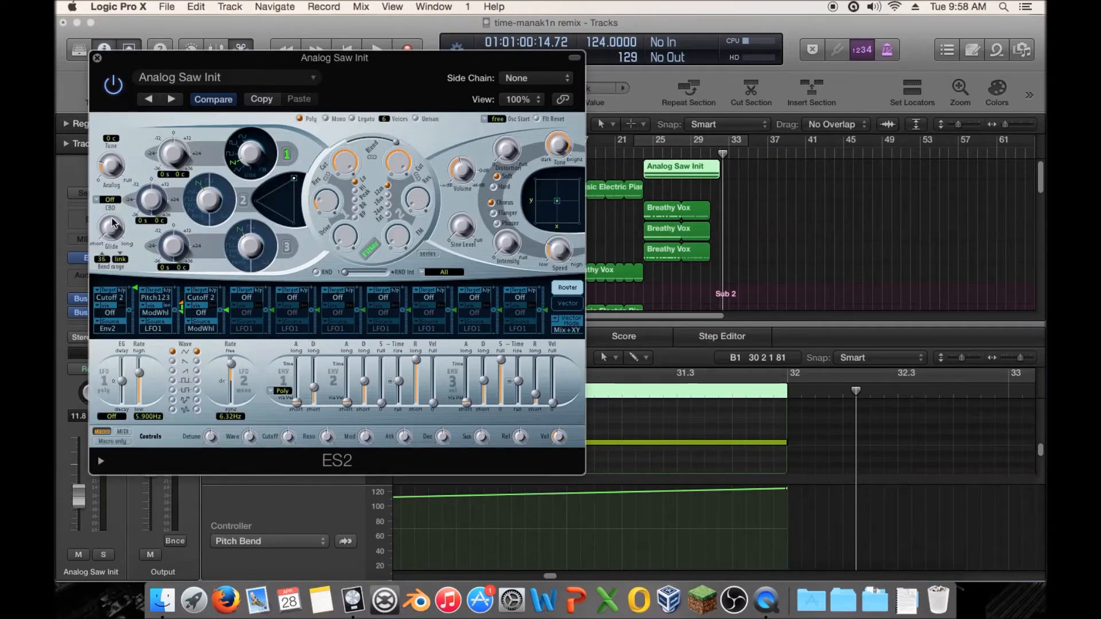
{"action": "double_click", "coordinate": [640, 156]}
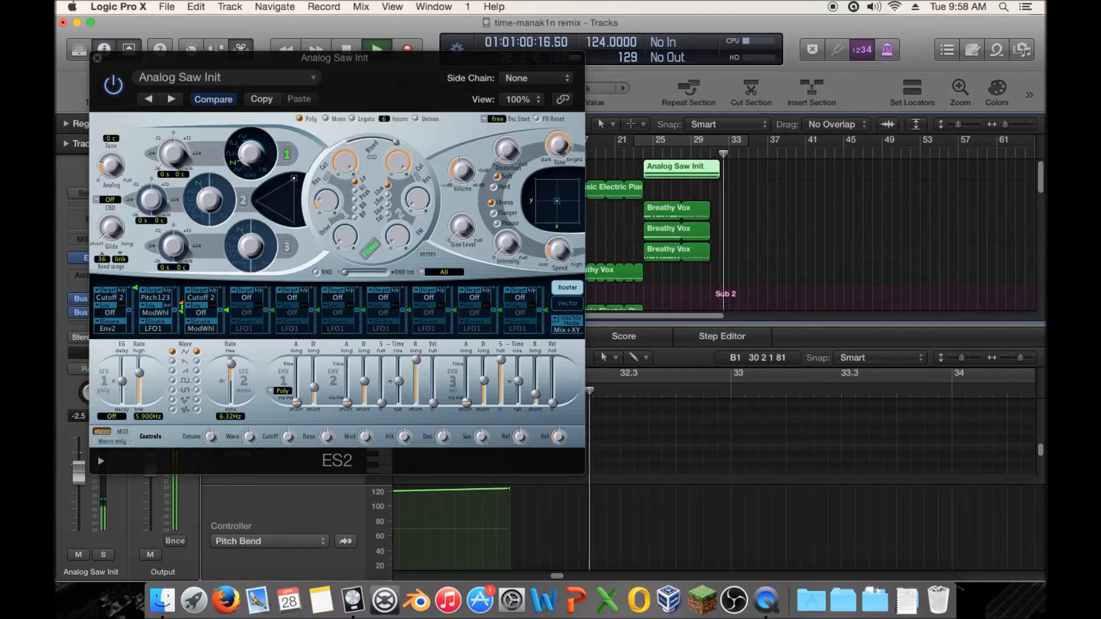
{"action": "key", "text": "space"}
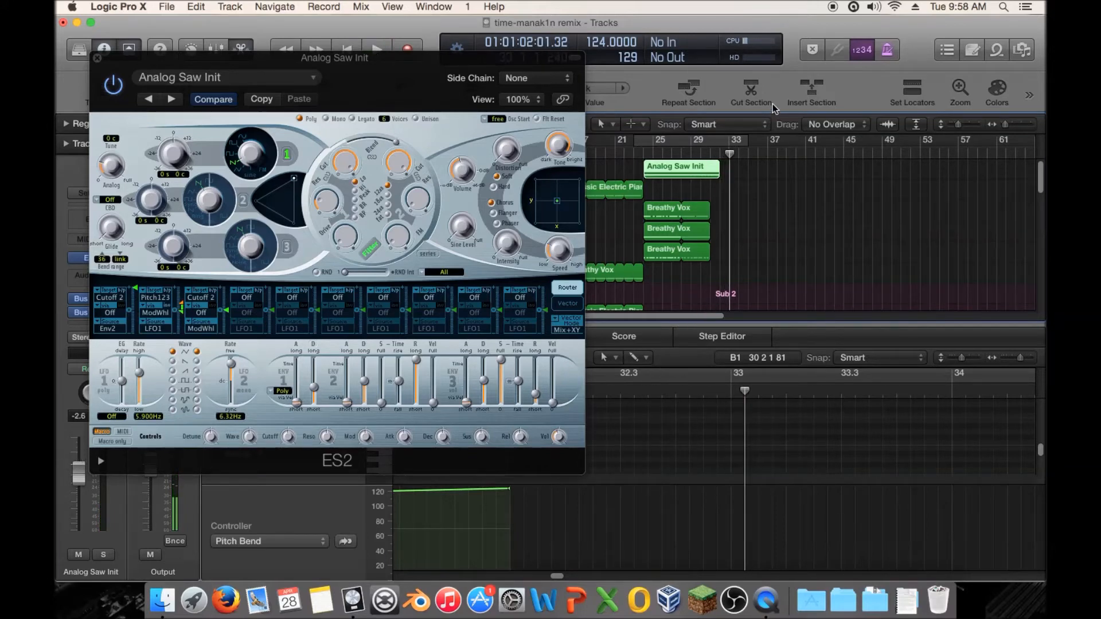
Extend the Analog Saw Init region to bar 33 and lengthen the C1 note to match
{"action": "left_click_drag", "start_coordinate": [719, 148], "coordinate": [728, 174]}
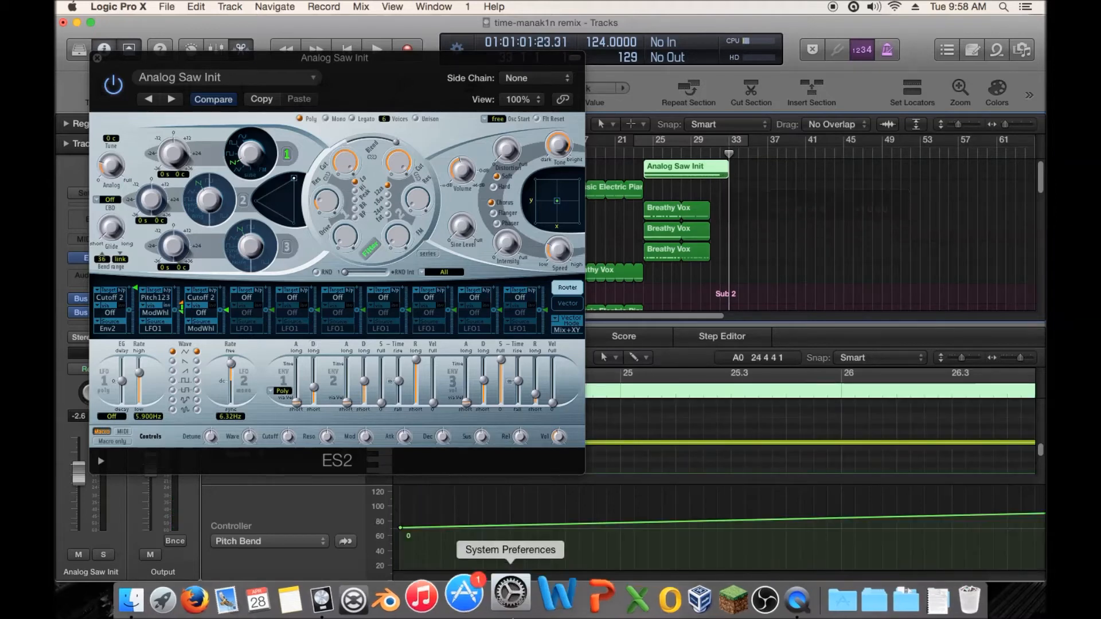
{"action": "left_click_drag", "start_coordinate": [524, 576], "coordinate": [559, 567]}
{"action": "left_click_drag", "start_coordinate": [693, 442], "coordinate": [912, 442]}
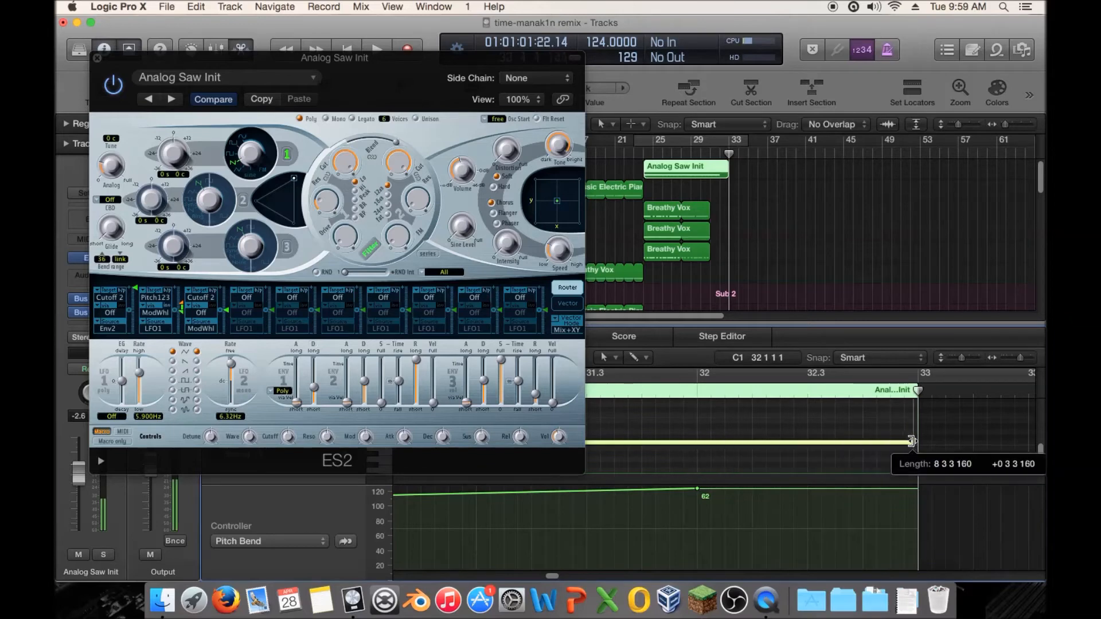
Add a pitch bend point at the region's end and lower it to the centre line, forming a fall from bar 32
{"action": "left_click", "coordinate": [917, 490]}
{"action": "left_click_drag", "start_coordinate": [917, 490], "coordinate": [919, 531]}
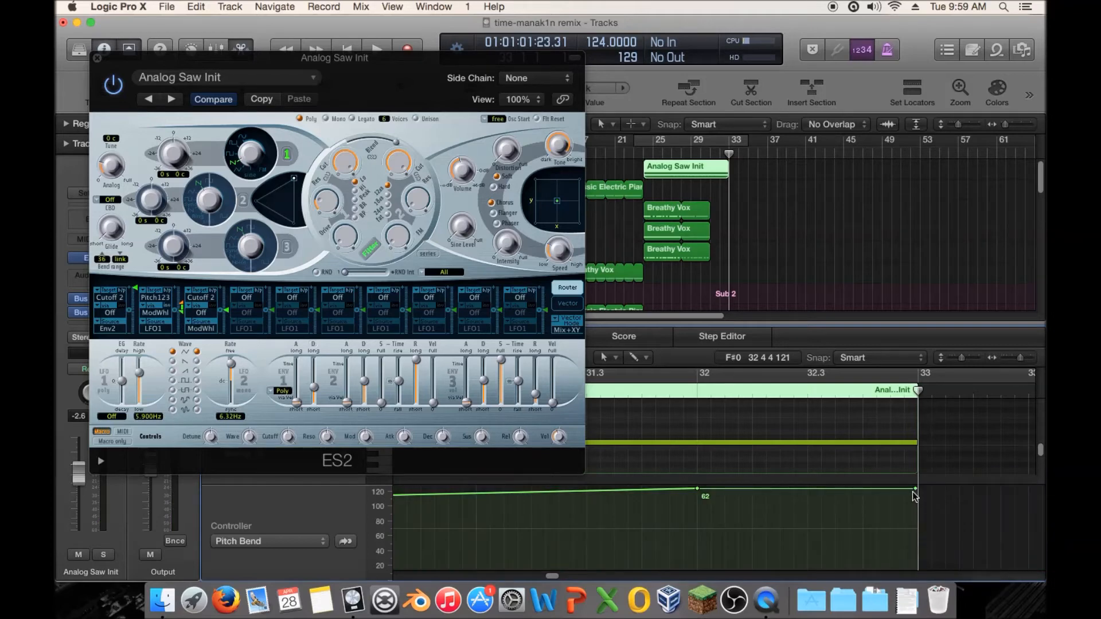
{"action": "left_click_drag", "start_coordinate": [916, 492], "coordinate": [916, 529]}
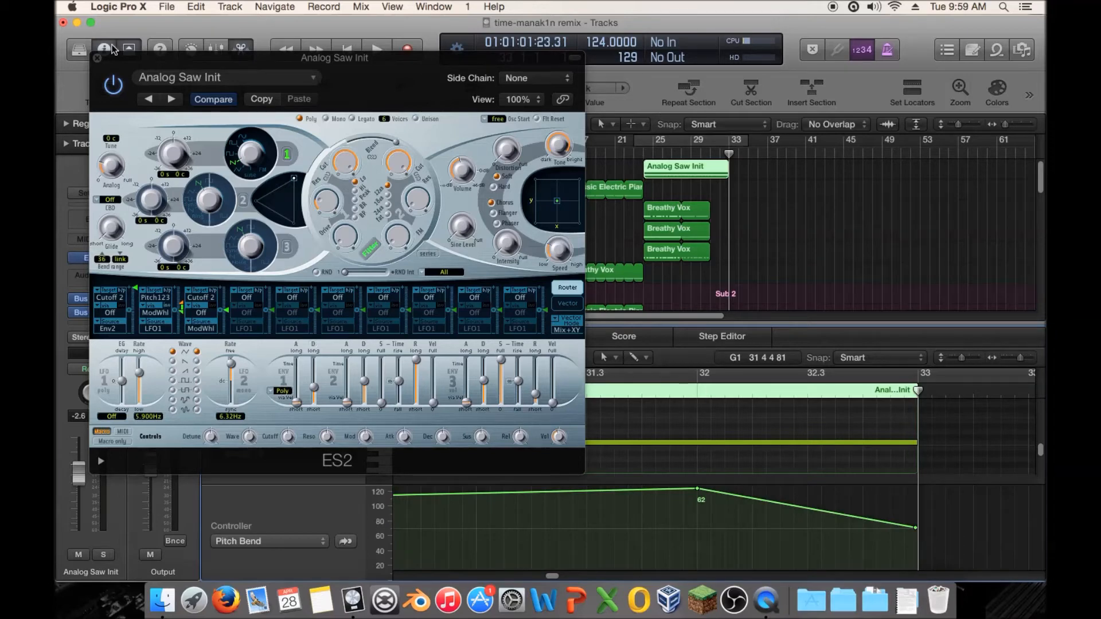
Switch ES2 to Mono with Unison on and set the number of voices to 12
{"action": "left_click", "coordinate": [110, 169]}
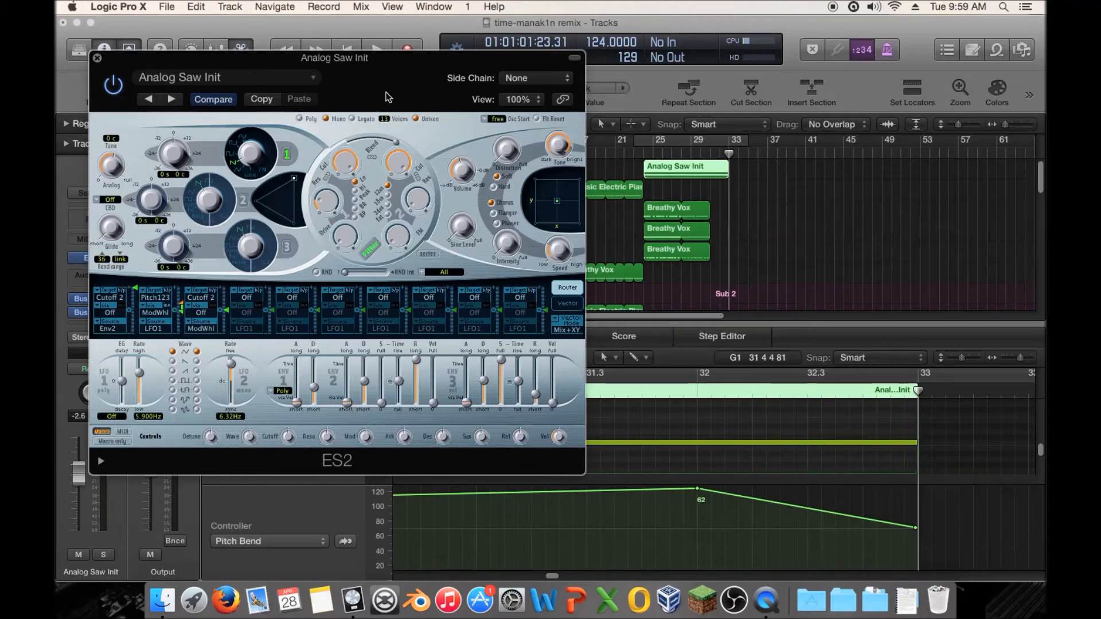
{"action": "left_click", "coordinate": [508, 121]}
{"action": "left_click", "coordinate": [562, 137]}
Play the build-up from bar 24 and lower the ES2 volume to -26.0 dB
{"action": "left_click", "coordinate": [639, 152]}
{"action": "key", "text": "space"}
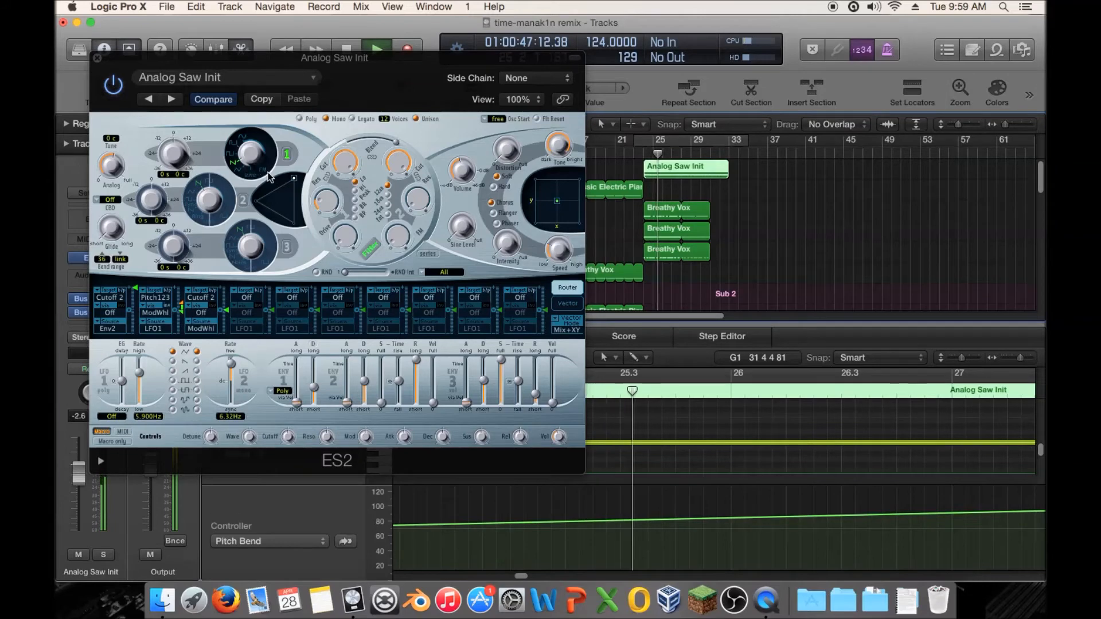
{"action": "left_click_drag", "start_coordinate": [462, 170], "coordinate": [462, 179]}
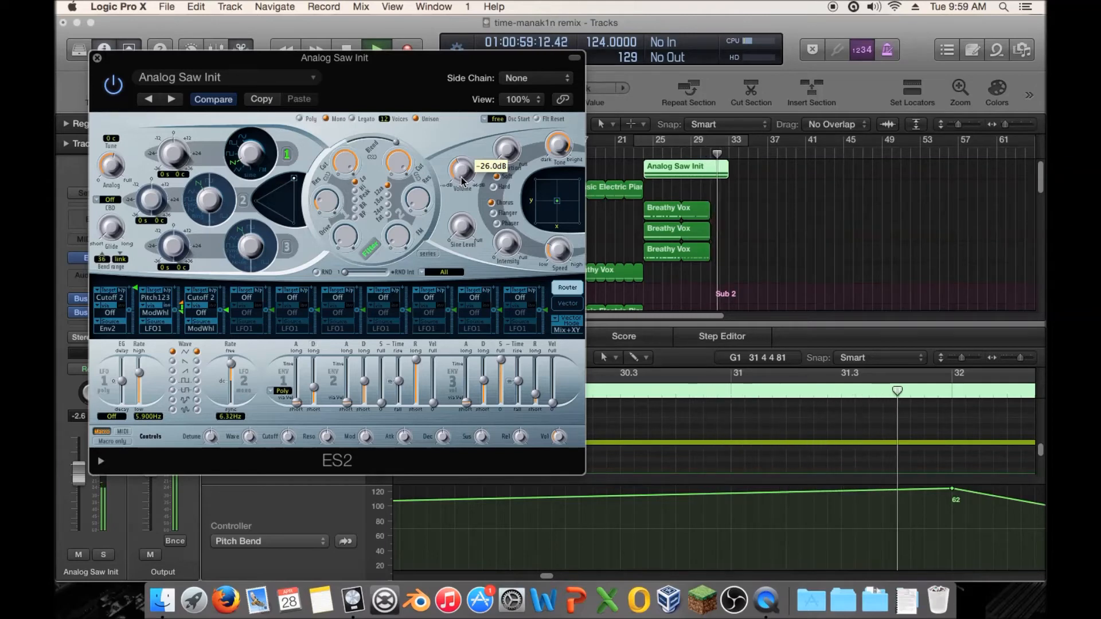
{"action": "key", "text": "space"}
Shorten the C1 note, its pitch bend fall and the Analog Saw Init region so they all end at 32.3
{"action": "left_click", "coordinate": [720, 152]}
{"action": "left_click", "coordinate": [831, 160]}
{"action": "left_click_drag", "start_coordinate": [1006, 124], "coordinate": [1014, 126]}
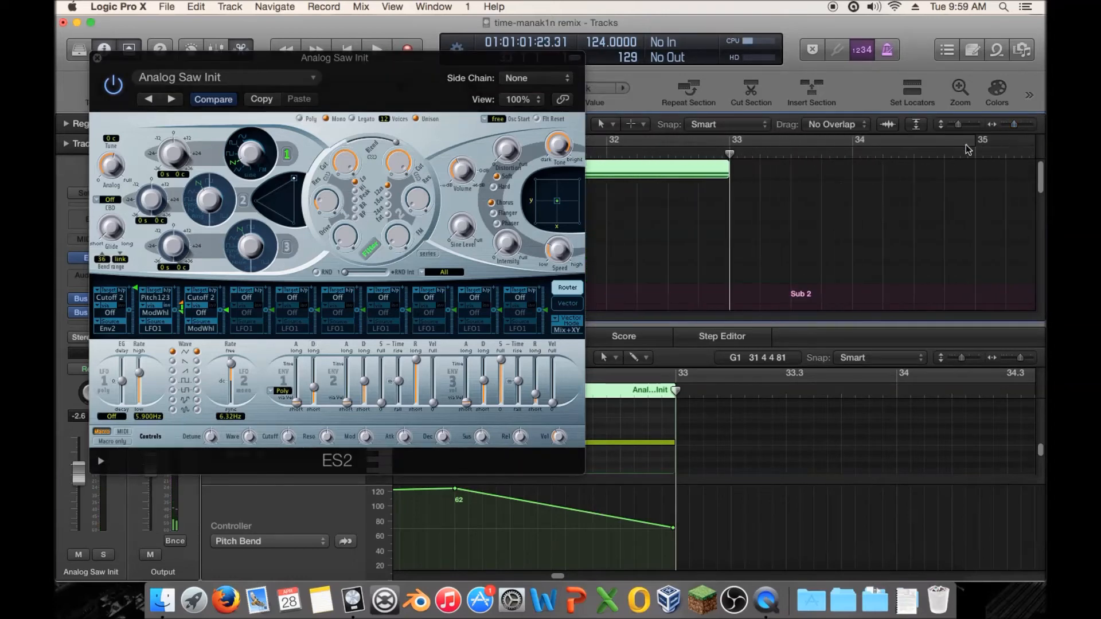
{"action": "scroll", "coordinate": [788, 202], "scroll_direction": "down", "scroll_amount": 15}
{"action": "scroll", "coordinate": [648, 177], "scroll_direction": "down", "scroll_amount": 10}
{"action": "left_click", "coordinate": [668, 154]}
{"action": "left_click_drag", "start_coordinate": [674, 442], "coordinate": [562, 442]}
{"action": "left_click", "coordinate": [95, 58]}
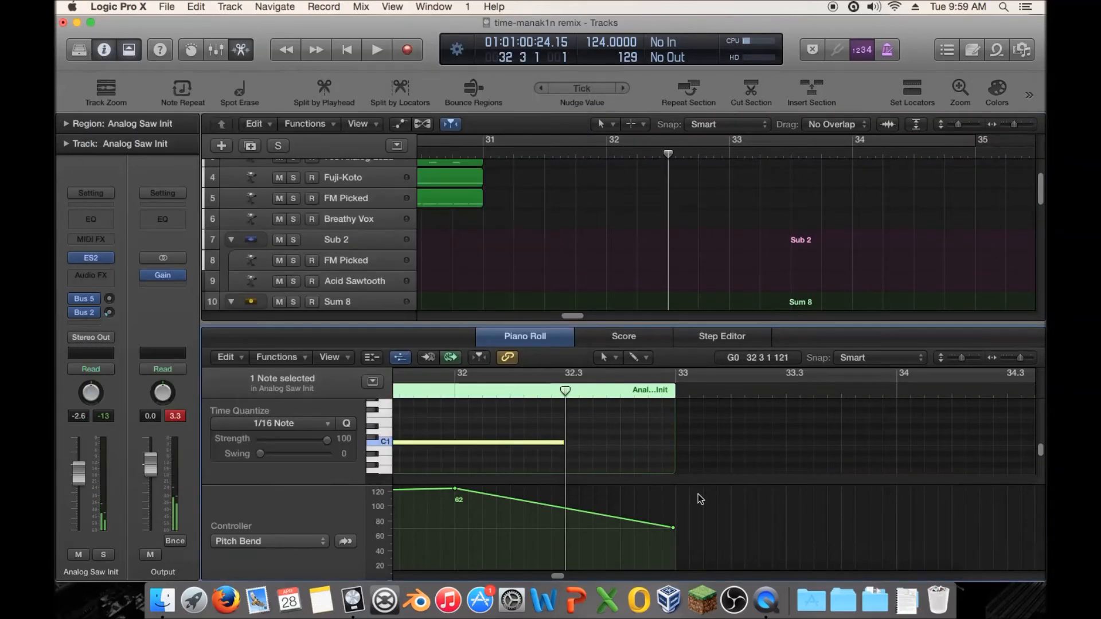
{"action": "left_click_drag", "start_coordinate": [674, 529], "coordinate": [568, 523]}
{"action": "left_click_drag", "start_coordinate": [675, 463], "coordinate": [565, 465]}
Add a Space Designer reverb to the Analog Saw Init track and load its Trance preset
{"action": "left_click_drag", "start_coordinate": [574, 316], "coordinate": [539, 313]}
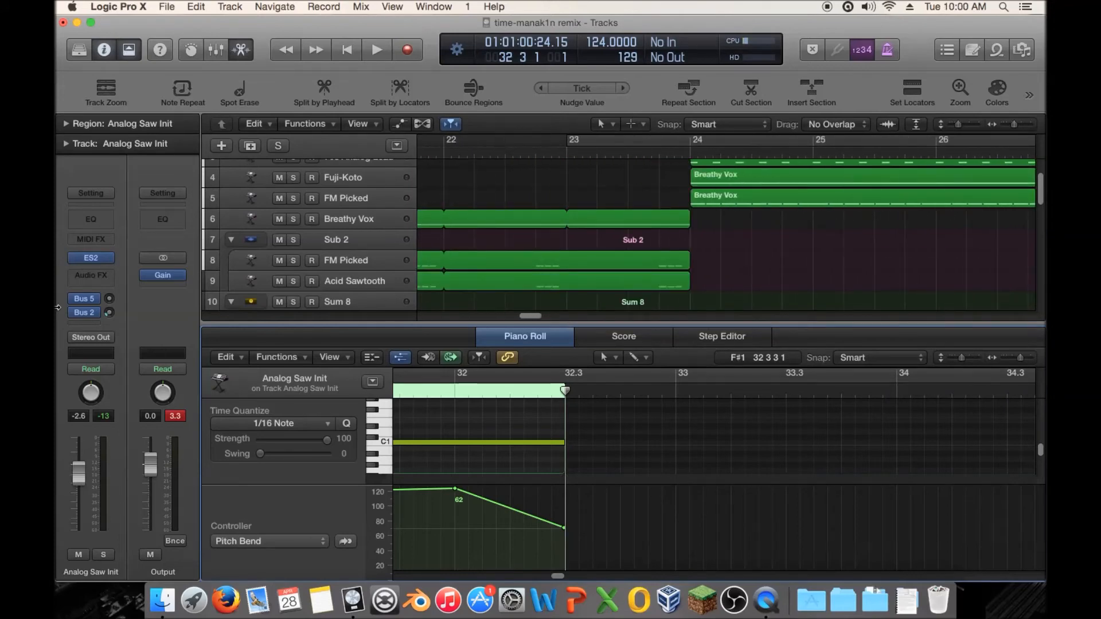
{"action": "left_click", "coordinate": [86, 274]}
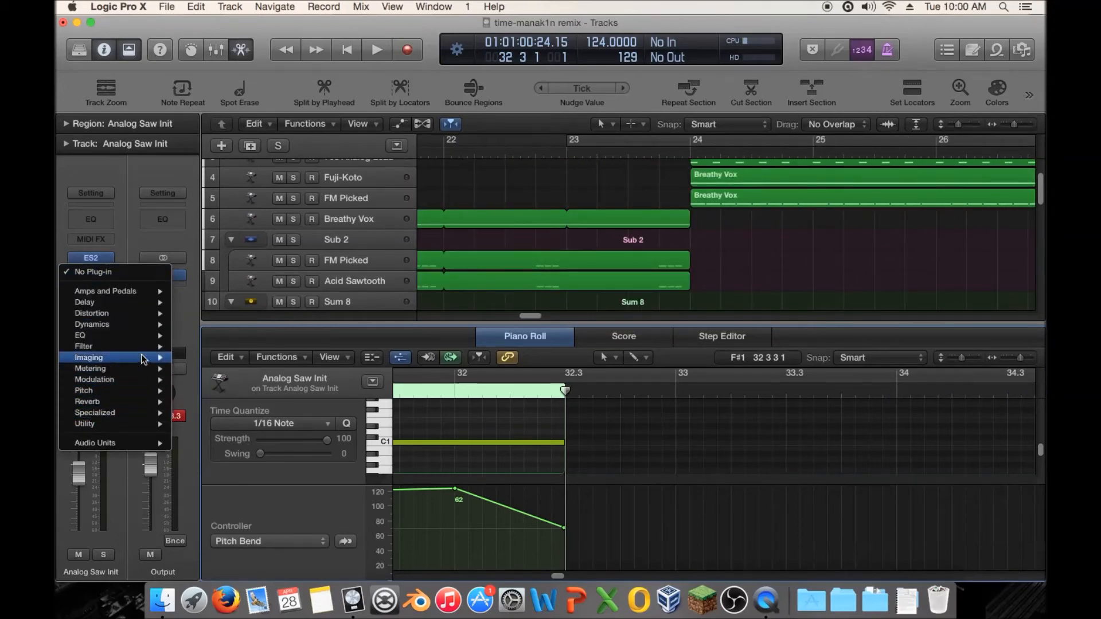
{"action": "mouse_move", "coordinate": [146, 403]}
{"action": "mouse_move", "coordinate": [252, 430]}
{"action": "left_click", "coordinate": [302, 437]}
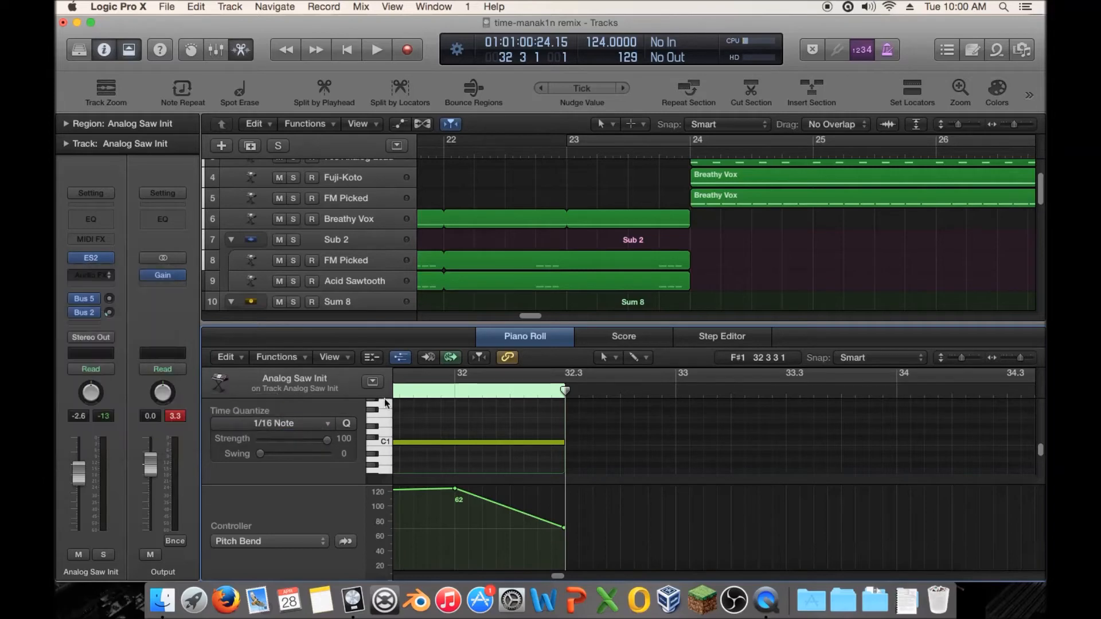
{"action": "left_click", "coordinate": [164, 80]}
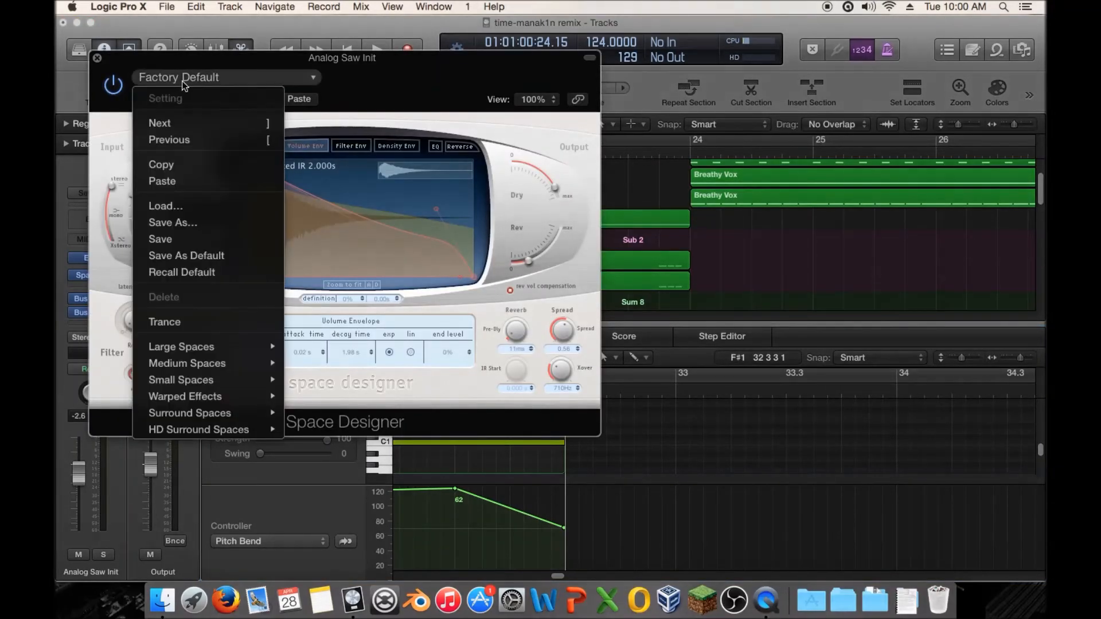
{"action": "left_click", "coordinate": [195, 322]}
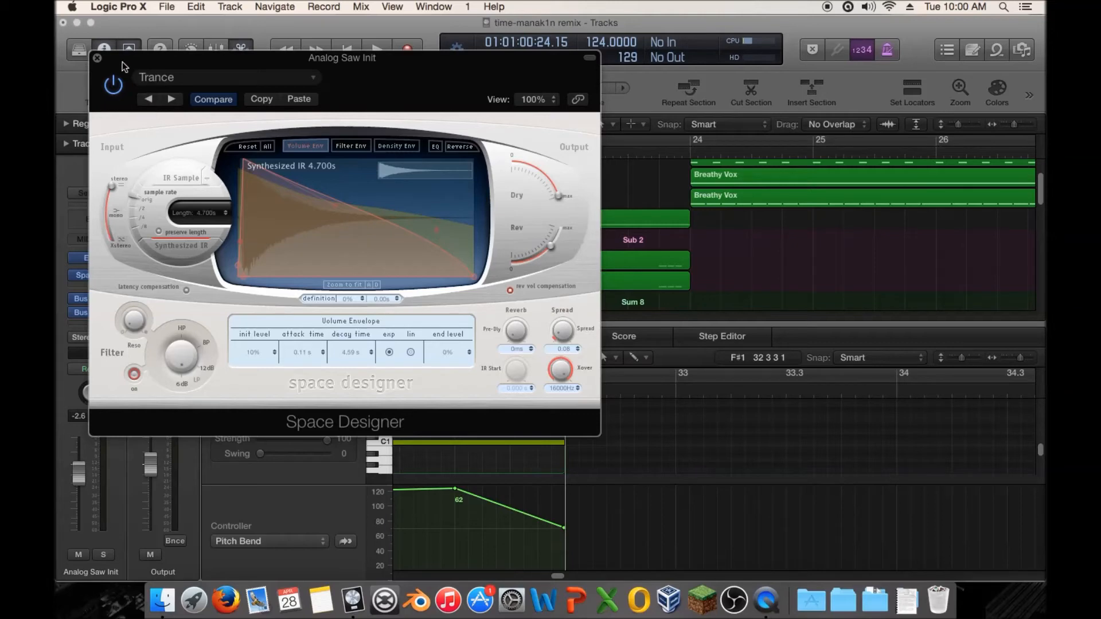
{"action": "left_click", "coordinate": [96, 58]}
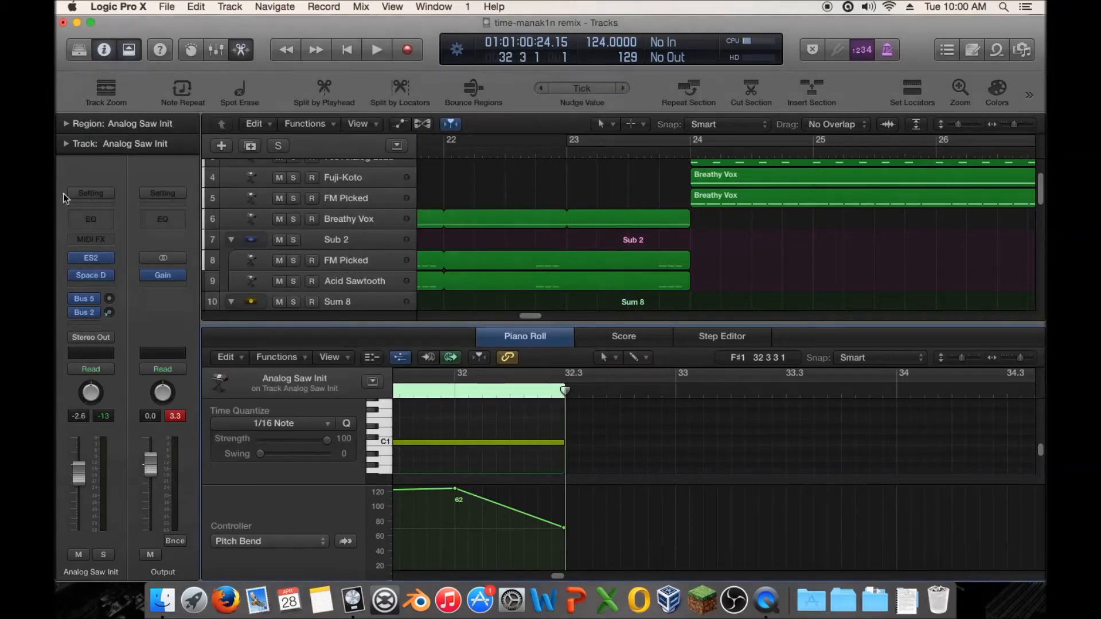
Add a Stereo Delay to the Analog Saw Init track with a 220 Hz low cut and 45% feedback on both sides
{"action": "left_click", "coordinate": [94, 271]}
{"action": "mouse_move", "coordinate": [166, 308]}
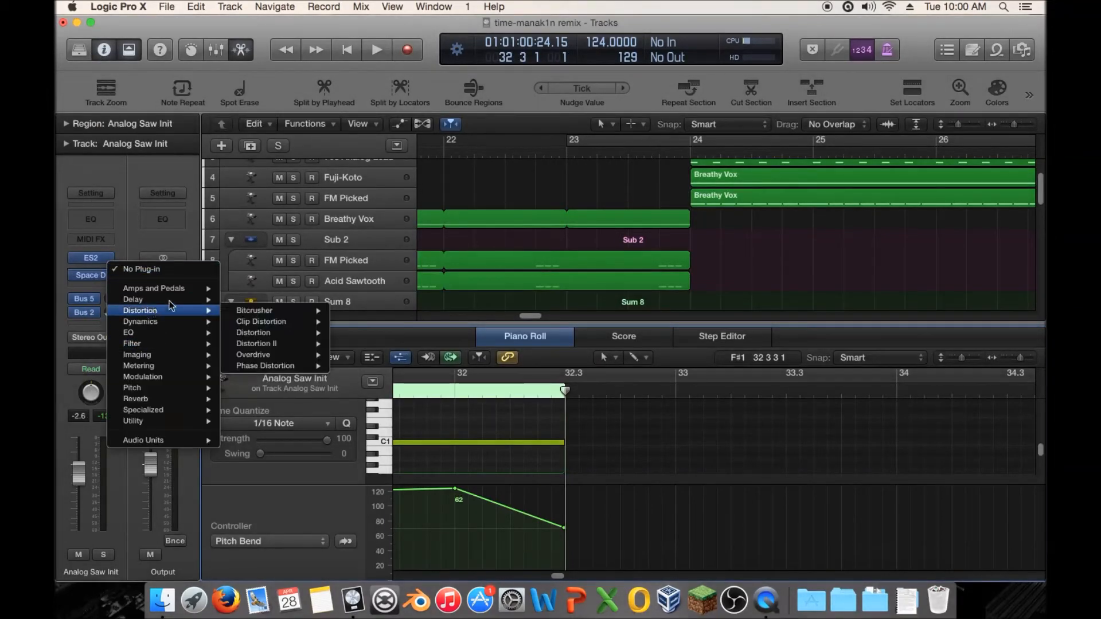
{"action": "mouse_move", "coordinate": [314, 334]}
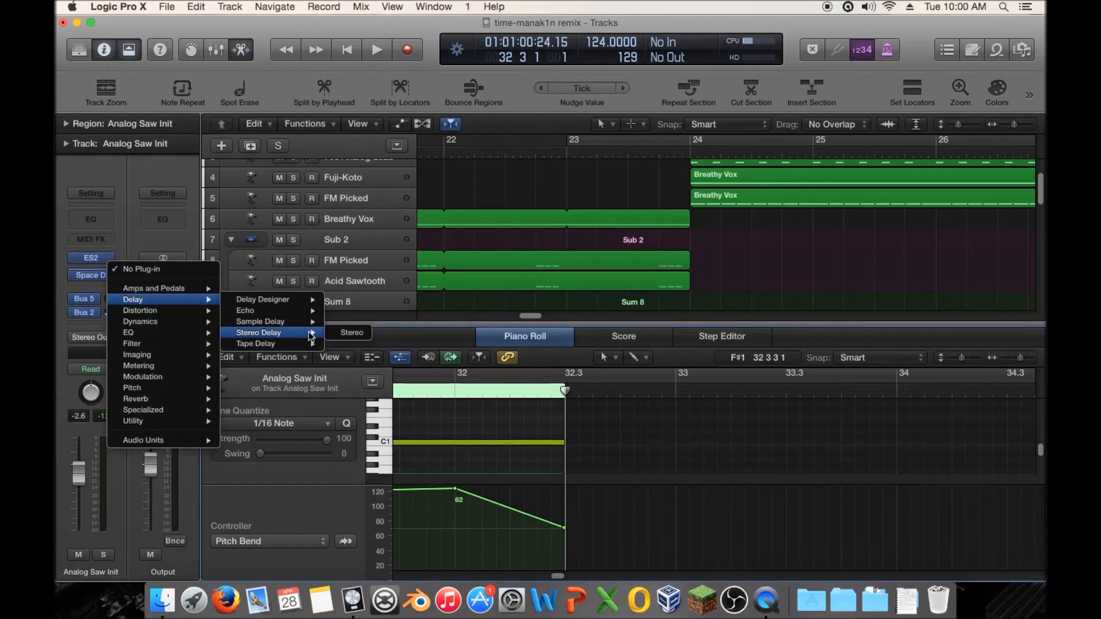
{"action": "left_click", "coordinate": [351, 332]}
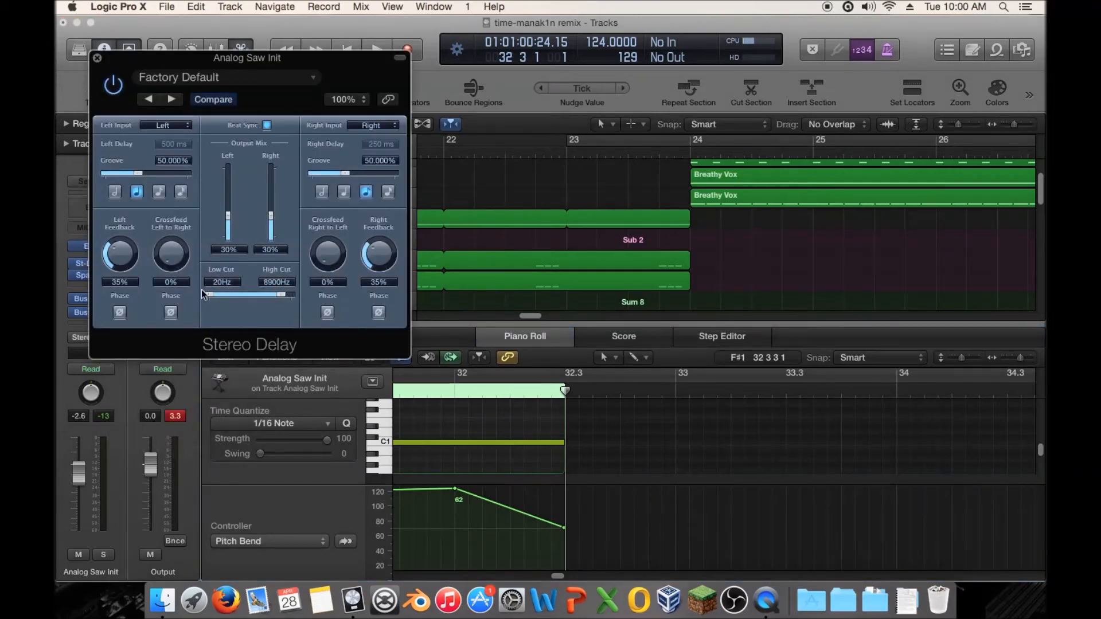
{"action": "double_click", "coordinate": [132, 283]}
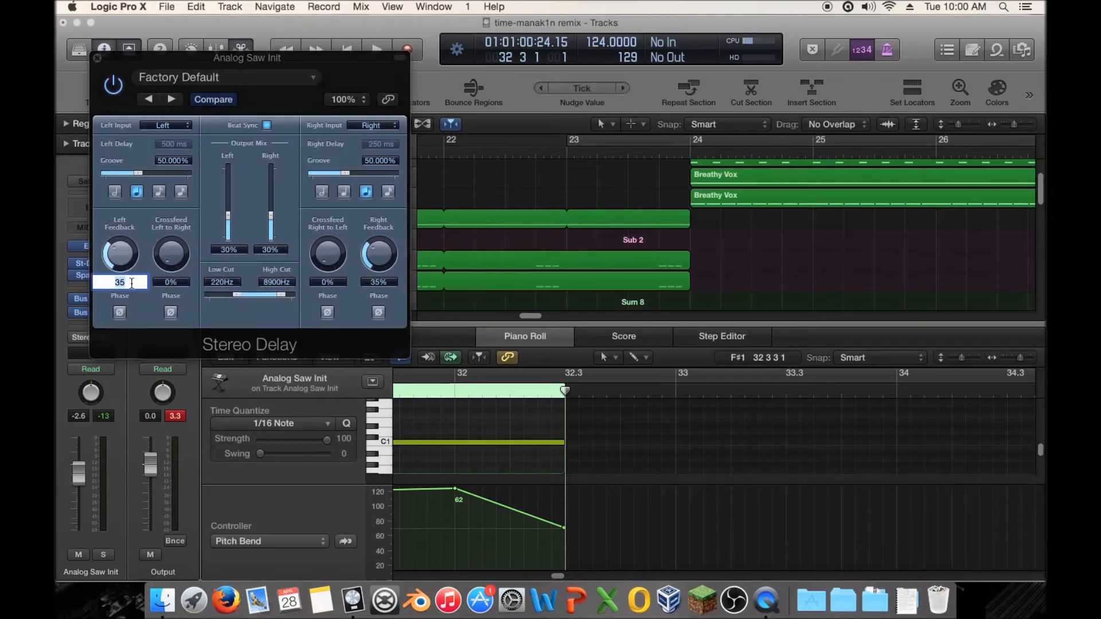
{"action": "double_click", "coordinate": [383, 280]}
{"action": "type", "text": "45"}
{"action": "key", "text": "Return"}
Play the build-up from bar 24, then pull the ends of the C1 note and the pitch bend fall back to 32.2
{"action": "left_click", "coordinate": [679, 159]}
{"action": "key", "text": "space"}
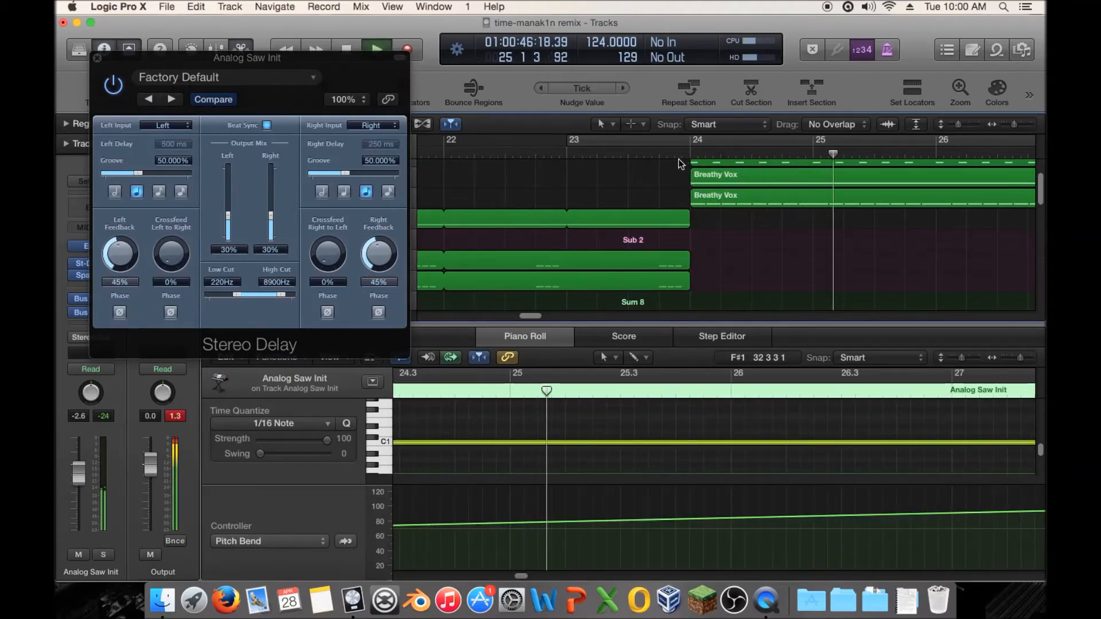
{"action": "left_click", "coordinate": [98, 59]}
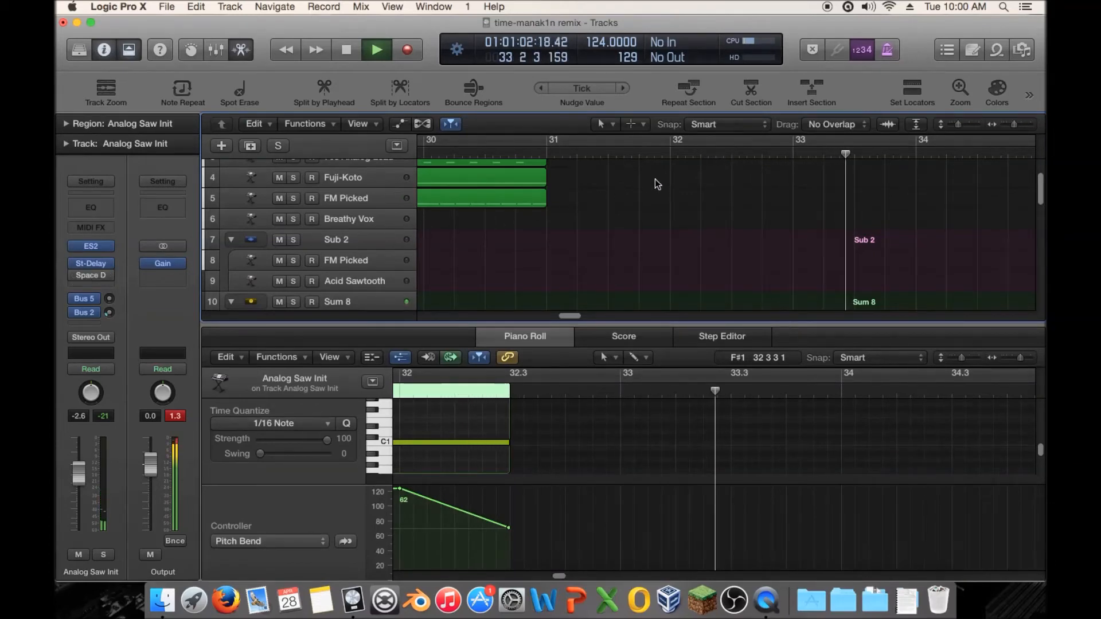
{"action": "left_click", "coordinate": [610, 151]}
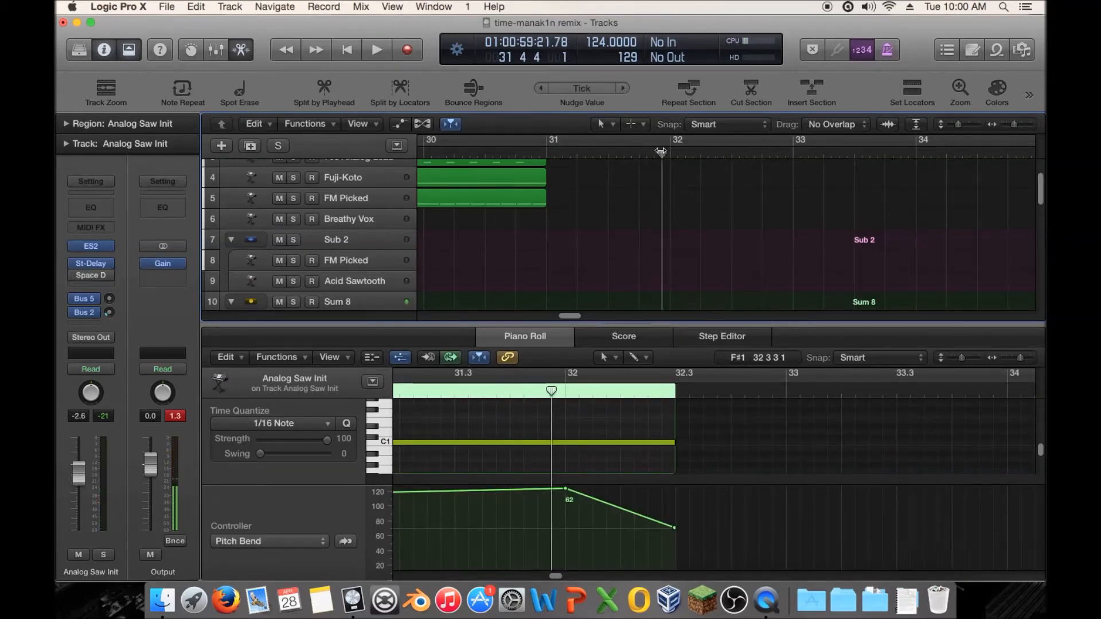
{"action": "left_click_drag", "start_coordinate": [673, 528], "coordinate": [620, 528]}
{"action": "left_click_drag", "start_coordinate": [674, 442], "coordinate": [620, 442]}
During playback from bar 24, enable ES2 oscillator 2, tune it up 12 semitones and blend it with oscillator 1
{"action": "left_click_drag", "start_coordinate": [568, 316], "coordinate": [526, 316]}
{"action": "left_click", "coordinate": [729, 152]}
{"action": "key", "text": "space"}
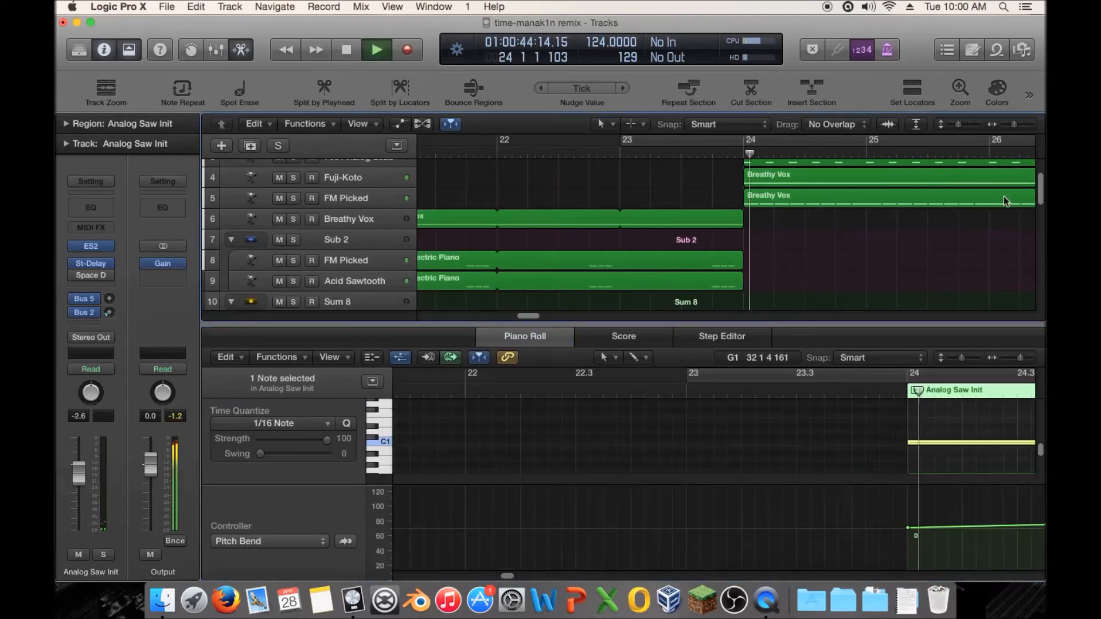
{"action": "left_click_drag", "start_coordinate": [1016, 124], "coordinate": [1011, 126]}
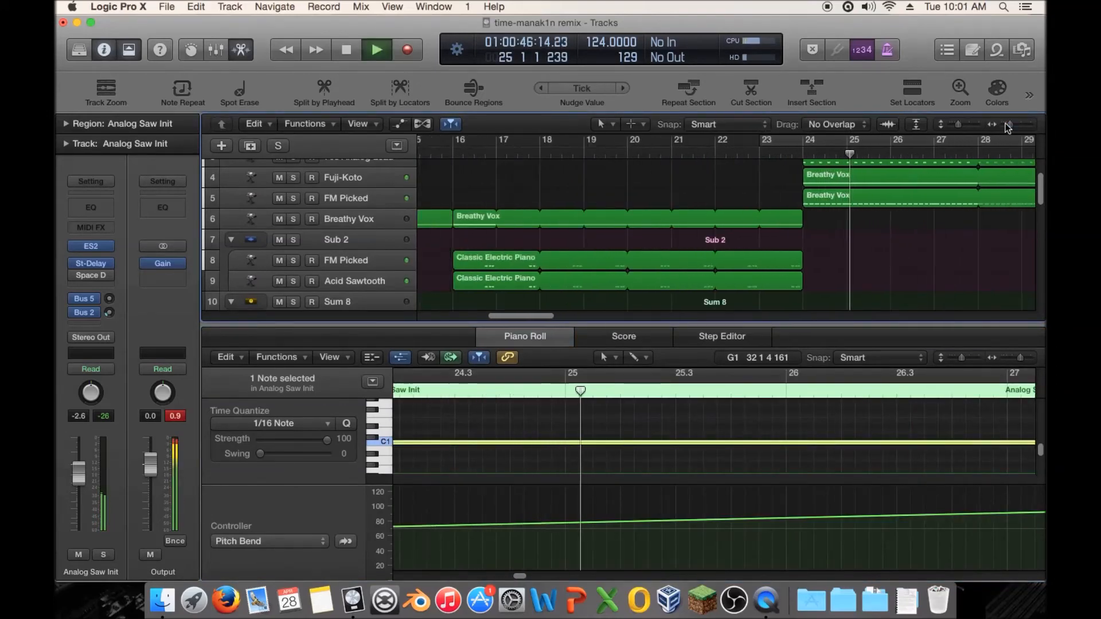
{"action": "left_click", "coordinate": [96, 249]}
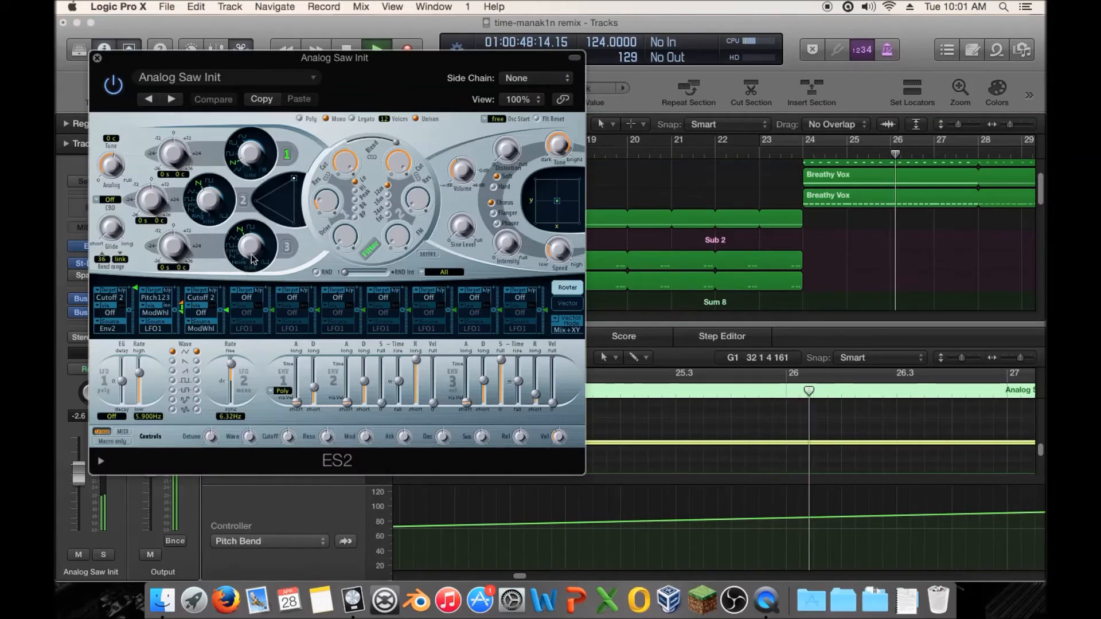
{"action": "left_click", "coordinate": [244, 201]}
{"action": "left_click_drag", "start_coordinate": [154, 200], "coordinate": [155, 186]}
{"action": "left_click_drag", "start_coordinate": [293, 179], "coordinate": [274, 192]}
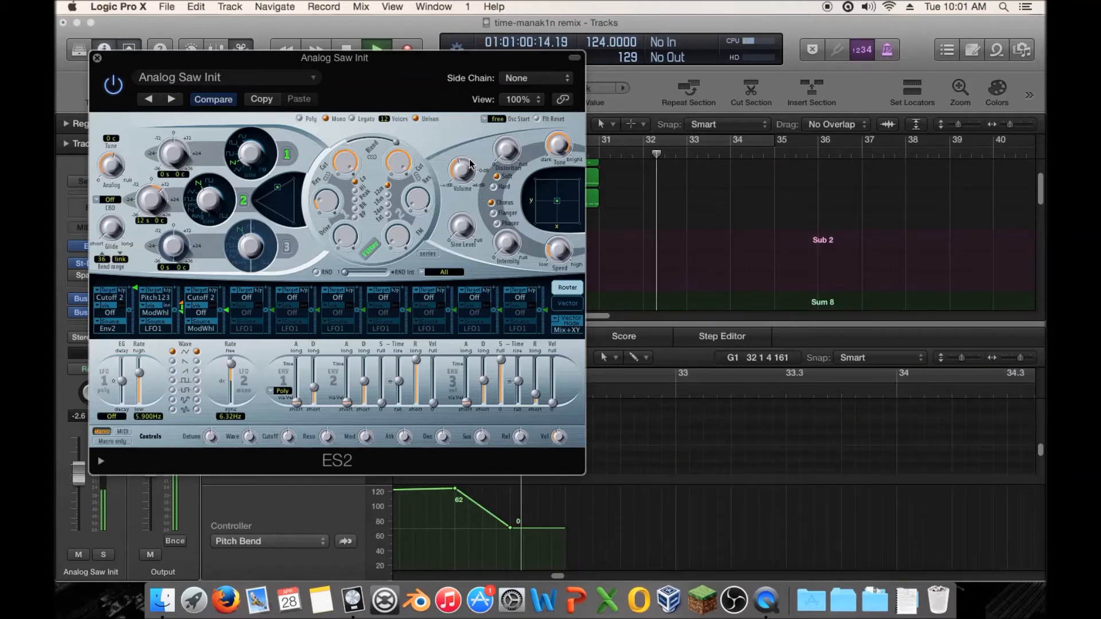
{"action": "left_click", "coordinate": [96, 58]}
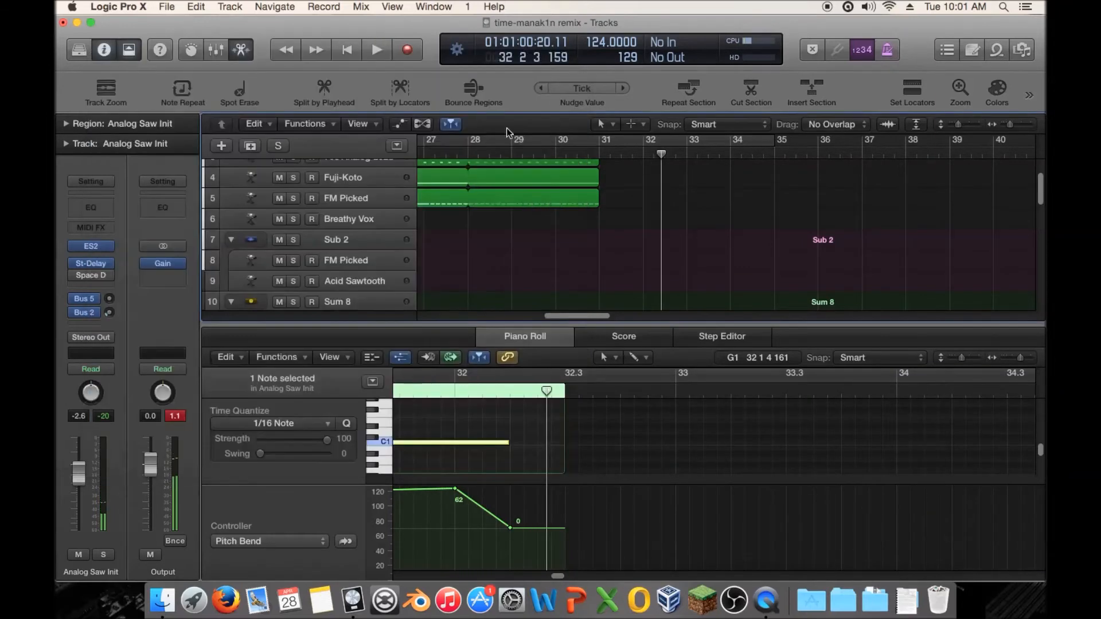
Check the riser's ending against the vocal and kick regions, and shorten the C1 note to end at 31.2
{"action": "left_click", "coordinate": [566, 151]}
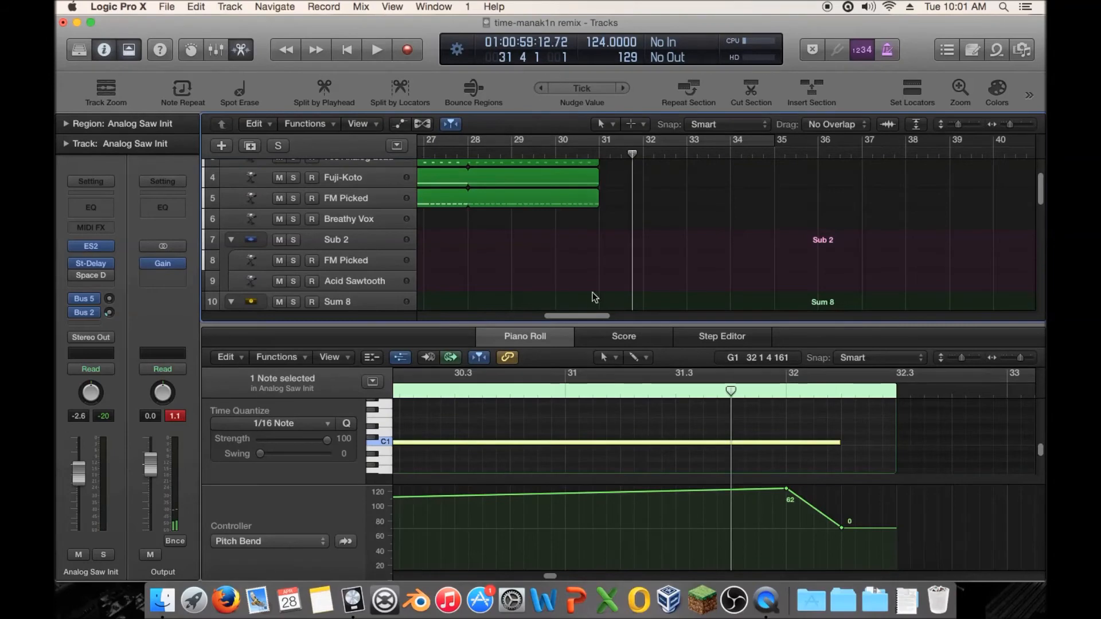
{"action": "scroll", "coordinate": [605, 251], "scroll_direction": "down", "scroll_amount": 10}
{"action": "left_click_drag", "start_coordinate": [1012, 124], "coordinate": [964, 124]}
{"action": "scroll", "coordinate": [818, 177], "scroll_direction": "down", "scroll_amount": 5}
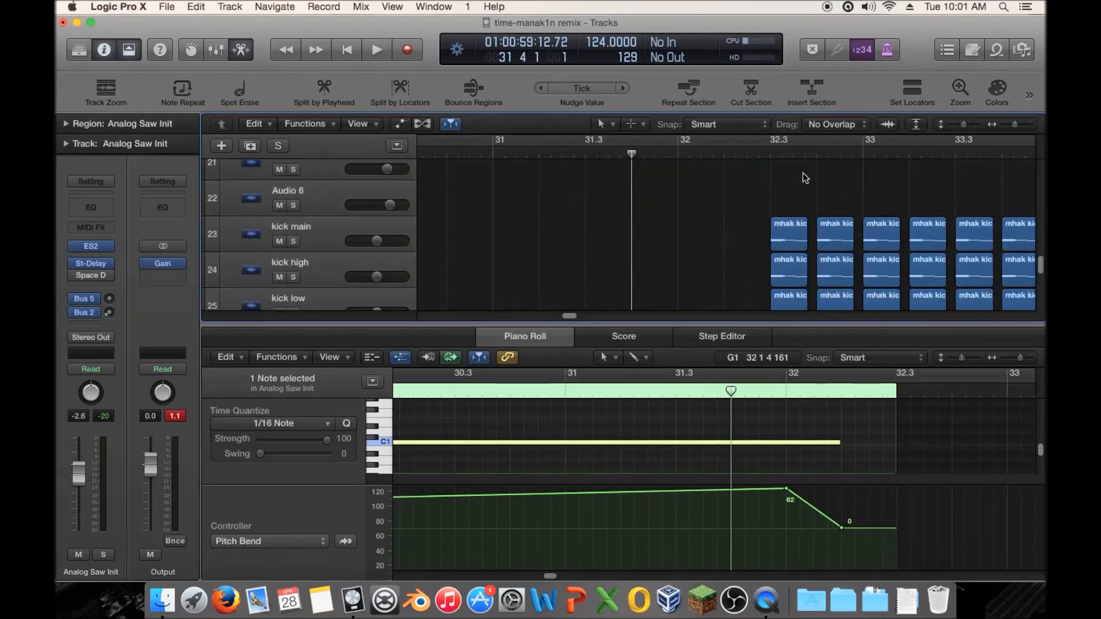
{"action": "key", "text": "space"}
{"action": "key", "text": "space"}
{"action": "left_click", "coordinate": [552, 154]}
{"action": "key", "text": "space"}
{"action": "left_click_drag", "start_coordinate": [546, 155], "coordinate": [530, 155]}
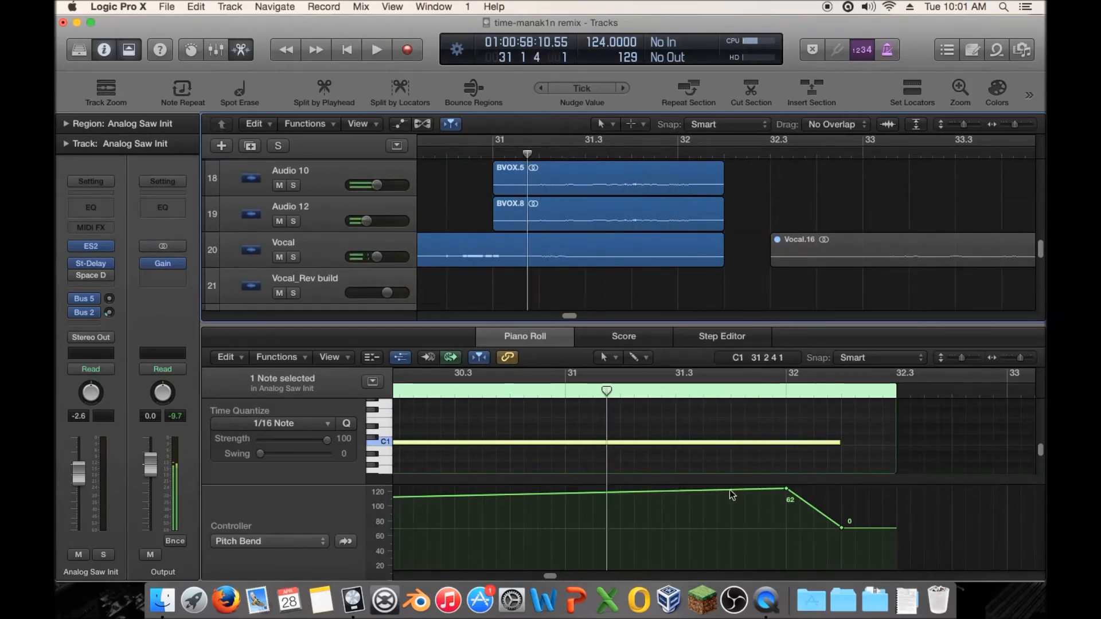
{"action": "left_click_drag", "start_coordinate": [840, 442], "coordinate": [619, 446]}
Move the pitch bend peak to bar 31 and the end of its fall to 31.2, matching the shortened note
{"action": "left_click", "coordinate": [493, 155]}
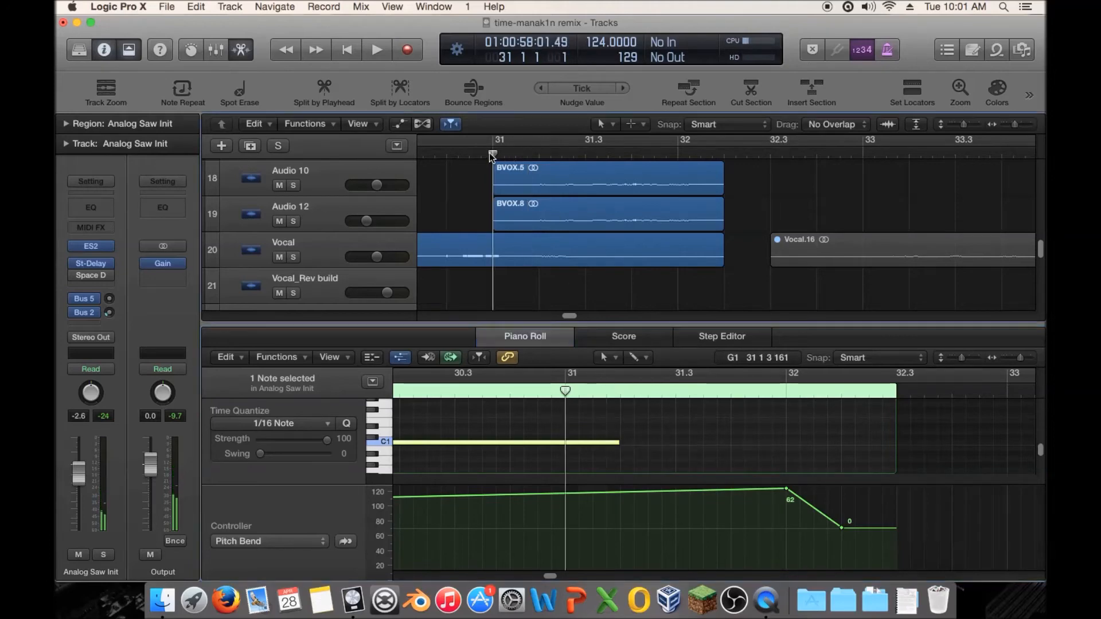
{"action": "key", "text": "space"}
{"action": "key", "text": "space"}
{"action": "left_click", "coordinate": [530, 155]}
{"action": "left_click", "coordinate": [539, 154]}
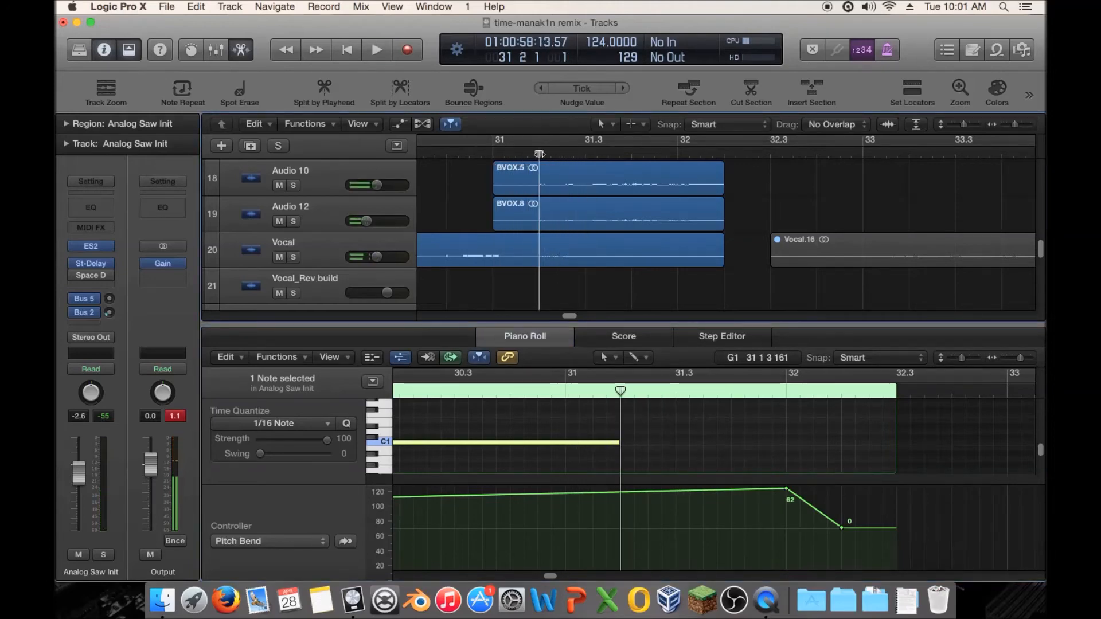
{"action": "left_click_drag", "start_coordinate": [787, 490], "coordinate": [565, 489]}
{"action": "left_click_drag", "start_coordinate": [842, 528], "coordinate": [620, 528]}
While the build-up plays from bar 24, add a Channel EQ with a 12 dB/Oct low cut just under 1 kHz to the Analog Saw Init track
{"action": "mouse_move", "coordinate": [567, 314]}
{"action": "left_mouse_down"}
{"action": "mouse_move", "coordinate": [524, 315]}
{"action": "mouse_move", "coordinate": [562, 314]}
{"action": "left_mouse_up"}
{"action": "left_click_drag", "start_coordinate": [1015, 125], "coordinate": [1005, 125]}
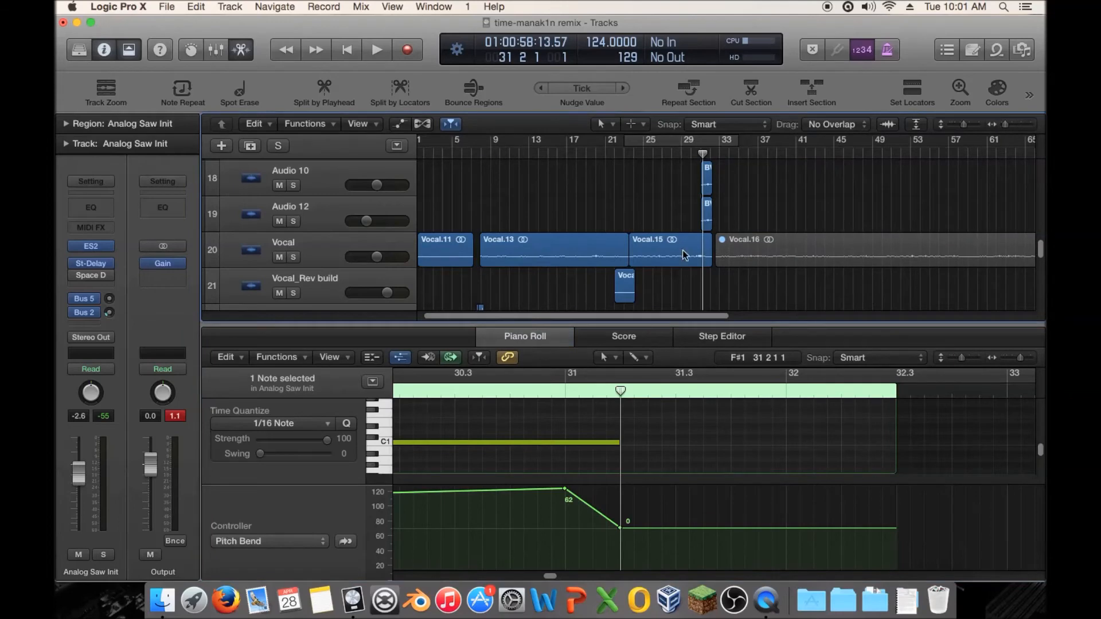
{"action": "scroll", "coordinate": [692, 248], "scroll_direction": "up", "scroll_amount": 10}
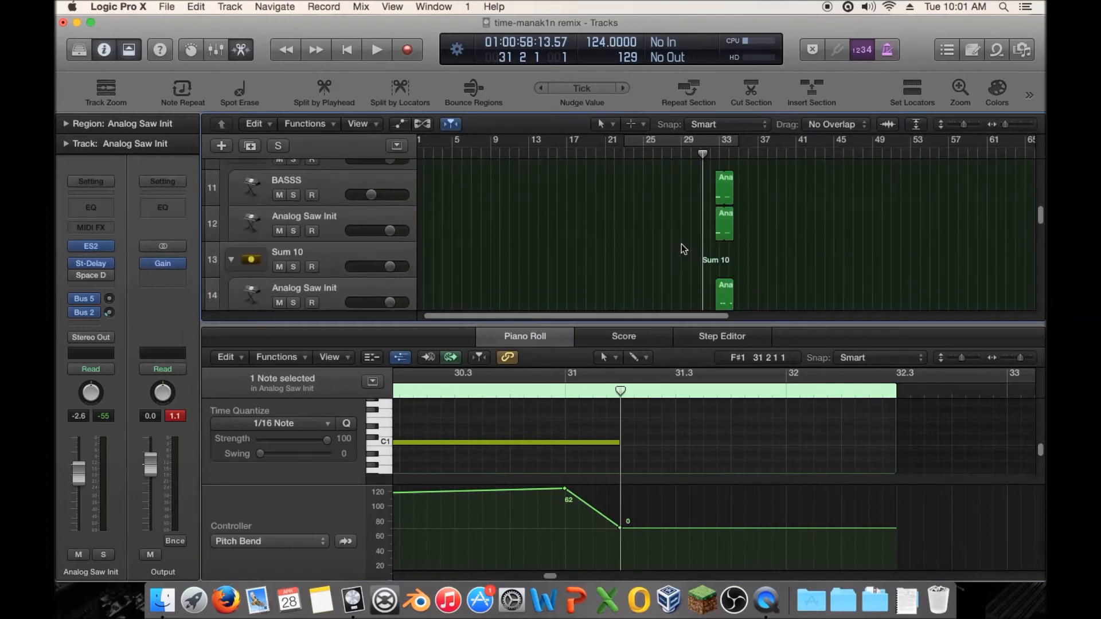
{"action": "left_click", "coordinate": [631, 155]}
{"action": "key", "text": "space"}
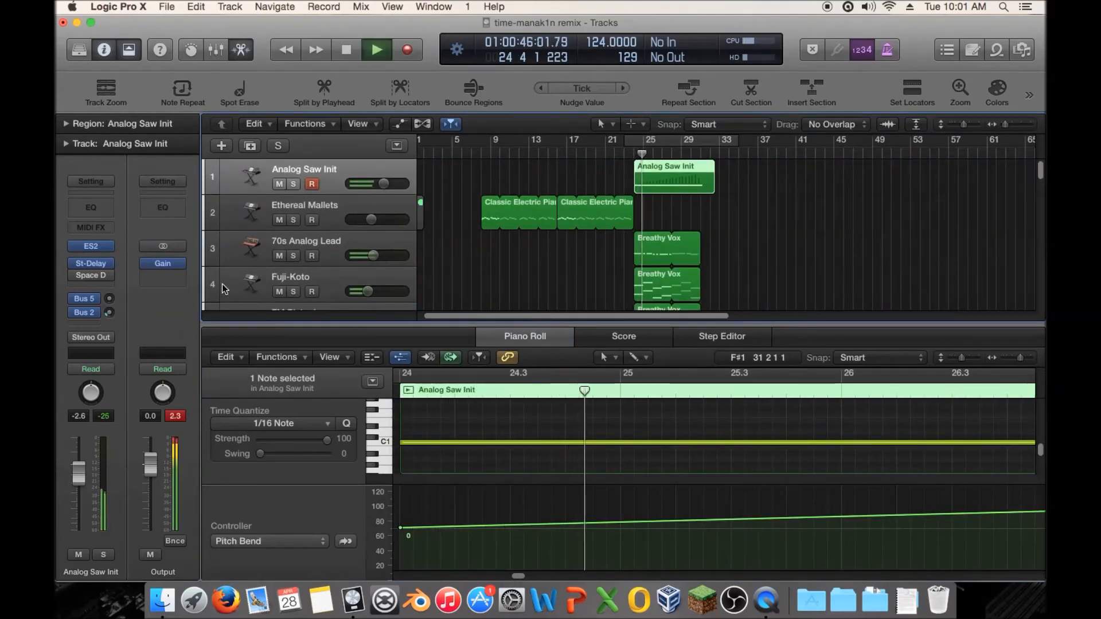
{"action": "left_click", "coordinate": [89, 210]}
{"action": "left_click", "coordinate": [141, 129]}
{"action": "left_click_drag", "start_coordinate": [131, 229], "coordinate": [470, 225]}
{"action": "left_click_drag", "start_coordinate": [137, 345], "coordinate": [137, 359]}
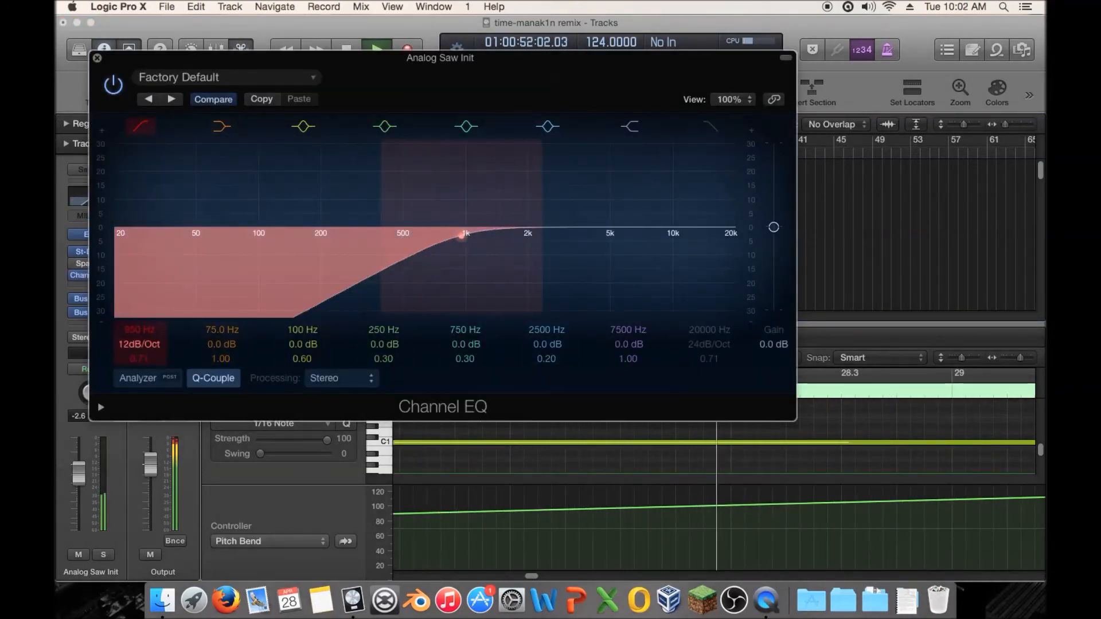
{"action": "left_click", "coordinate": [97, 58]}
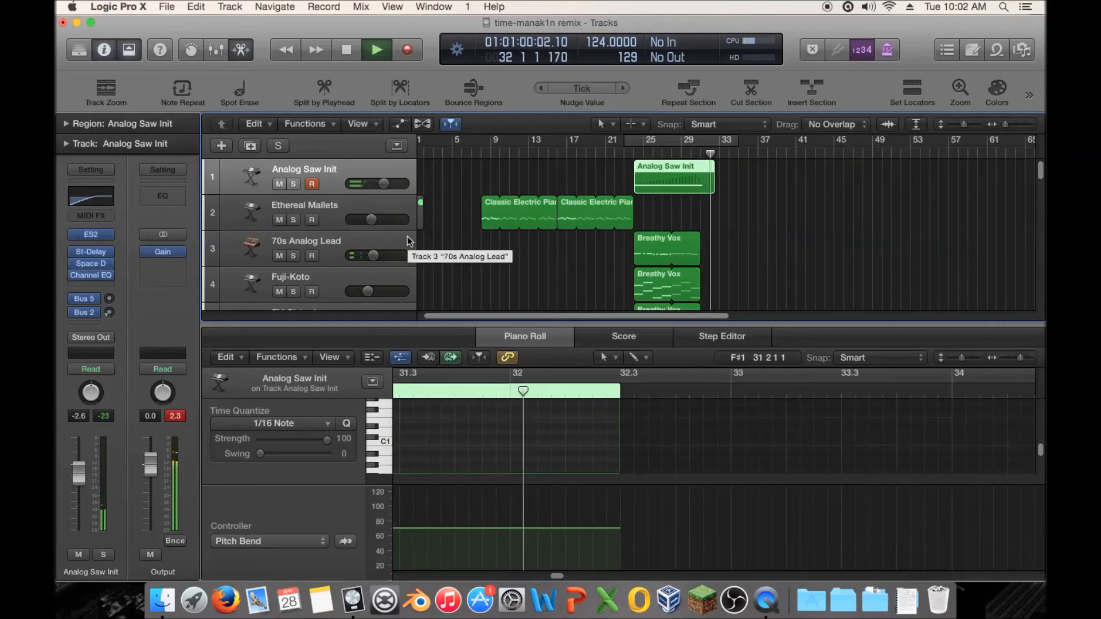
Replay the build-up from bar 24 with Stereo Delay and Space Designer bypassed, and lower the Channel EQ's low-cut frequency
{"action": "left_click", "coordinate": [628, 152]}
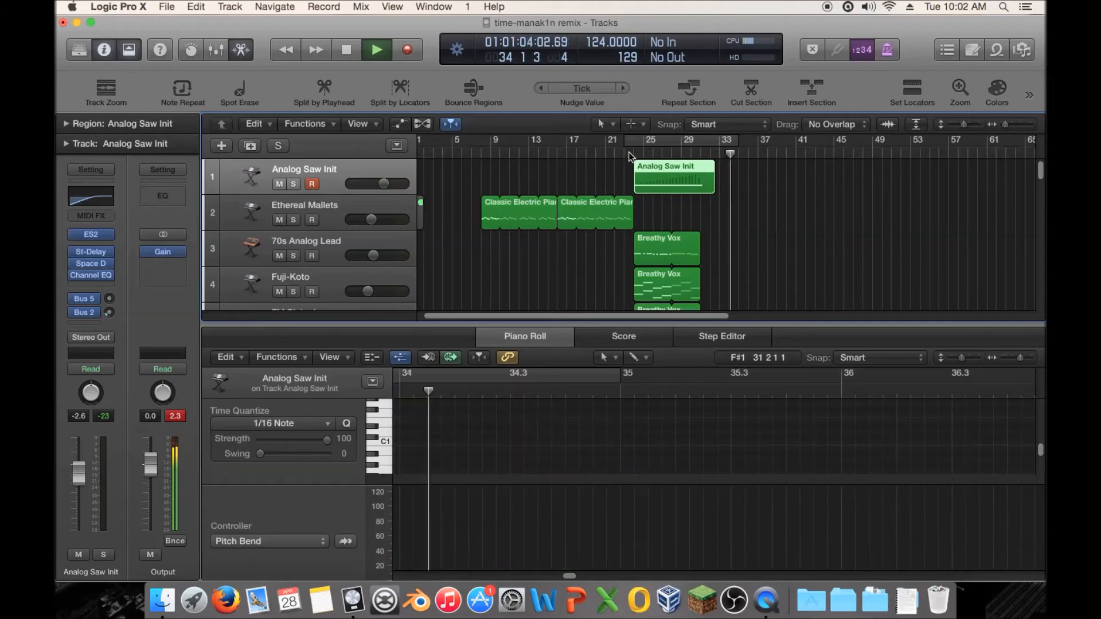
{"action": "mouse_move", "coordinate": [83, 267]}
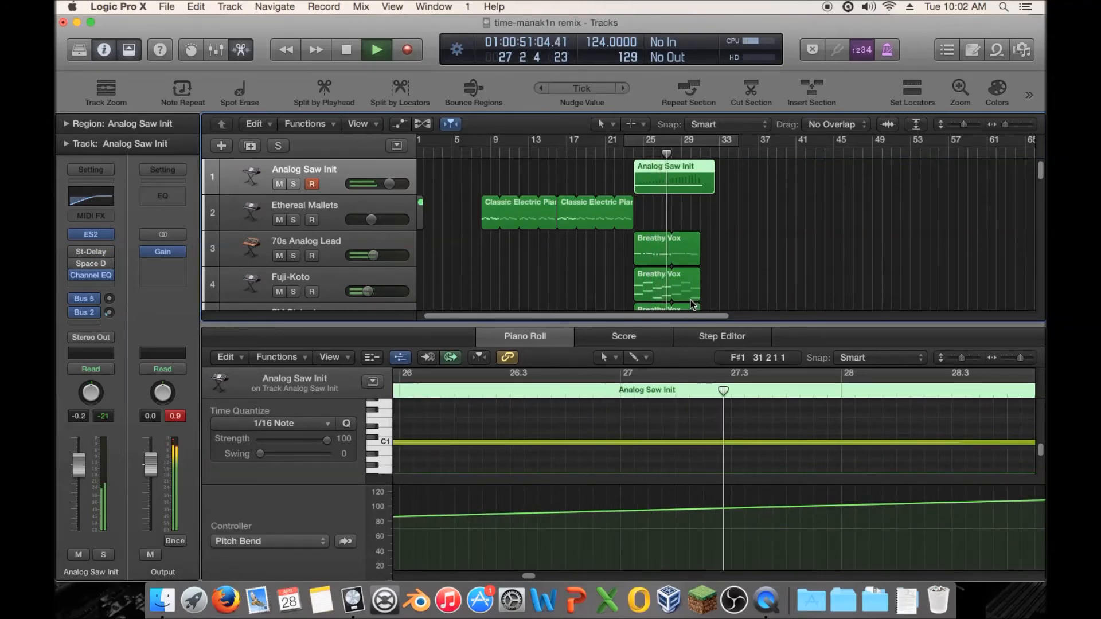
{"action": "left_click", "coordinate": [87, 275]}
{"action": "left_click_drag", "start_coordinate": [491, 256], "coordinate": [418, 255]}
{"action": "left_click", "coordinate": [97, 58]}
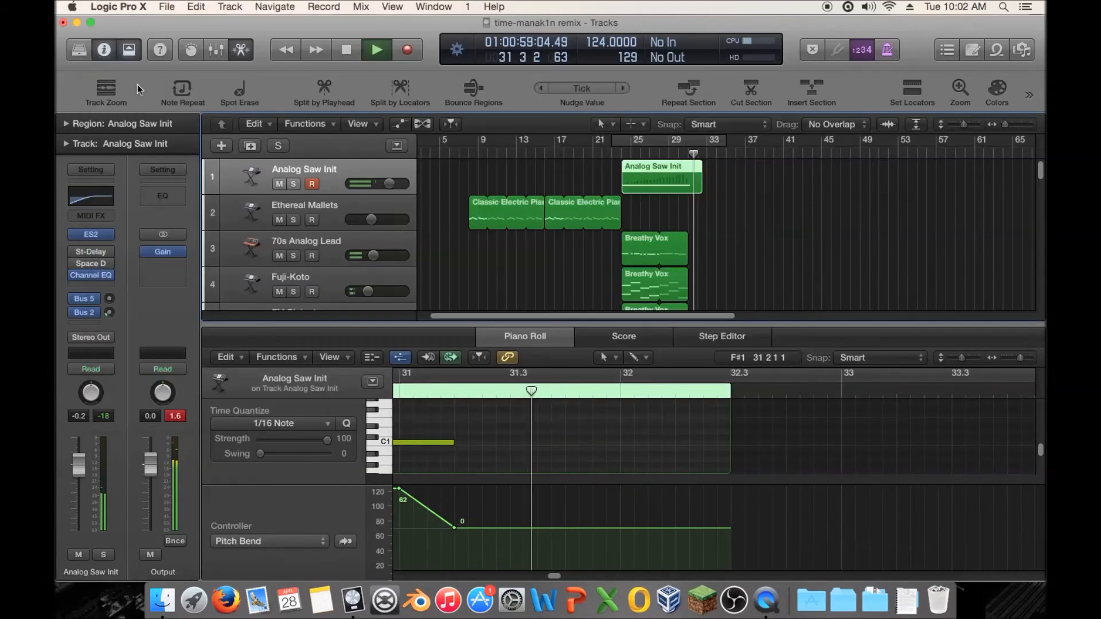
Try a longer attack on ES2's third envelope while the riser plays from bar 24
{"action": "left_click", "coordinate": [91, 234]}
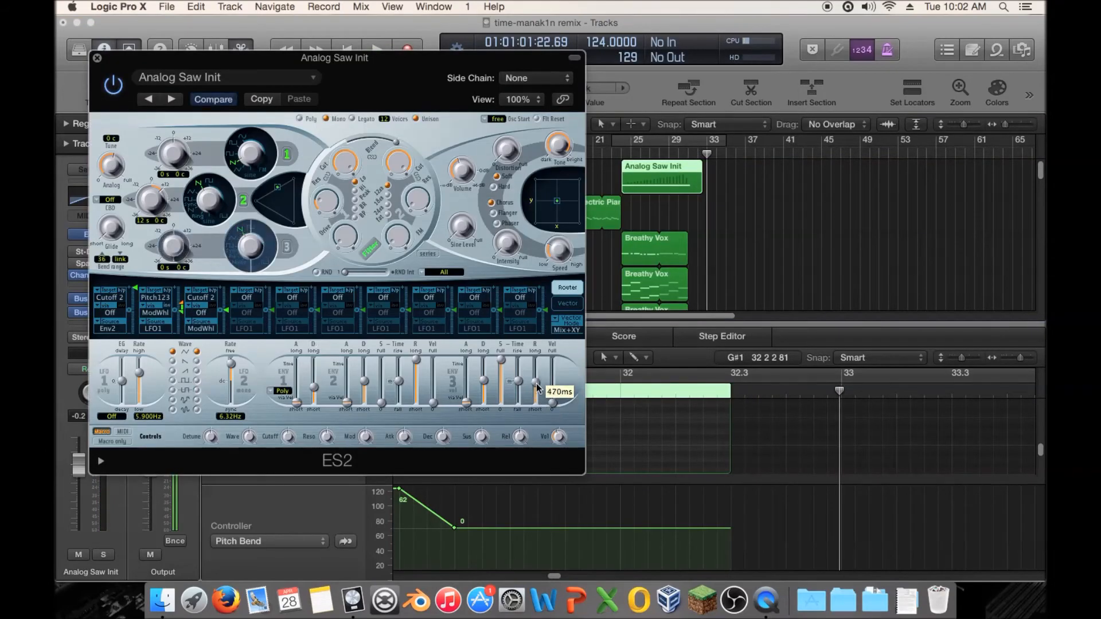
{"action": "left_click", "coordinate": [613, 159]}
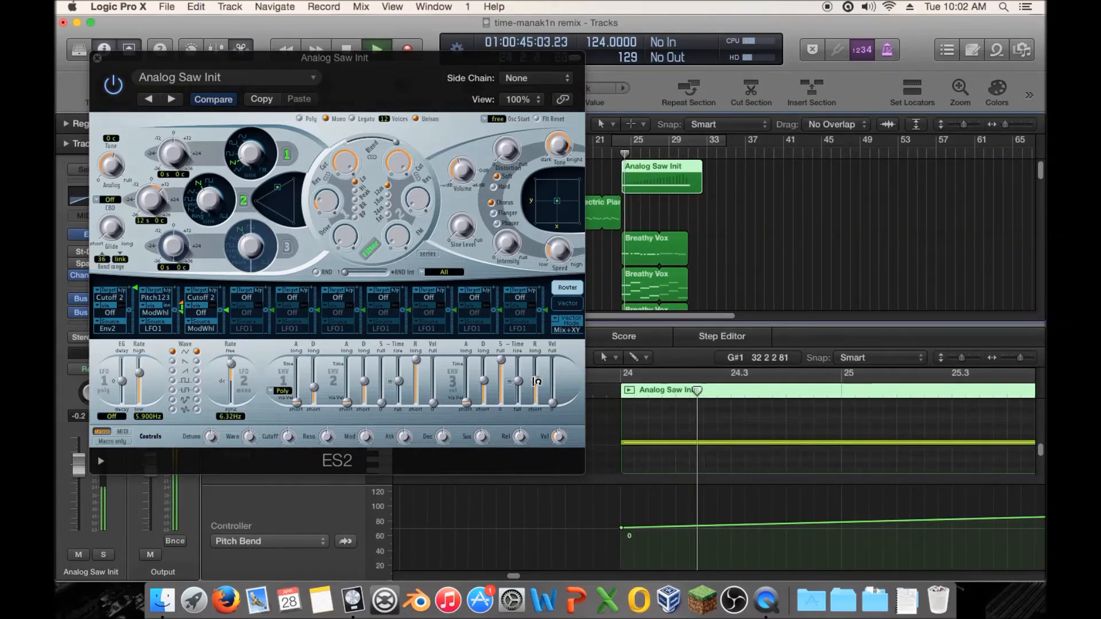
{"action": "left_click_drag", "start_coordinate": [466, 404], "coordinate": [466, 377]}
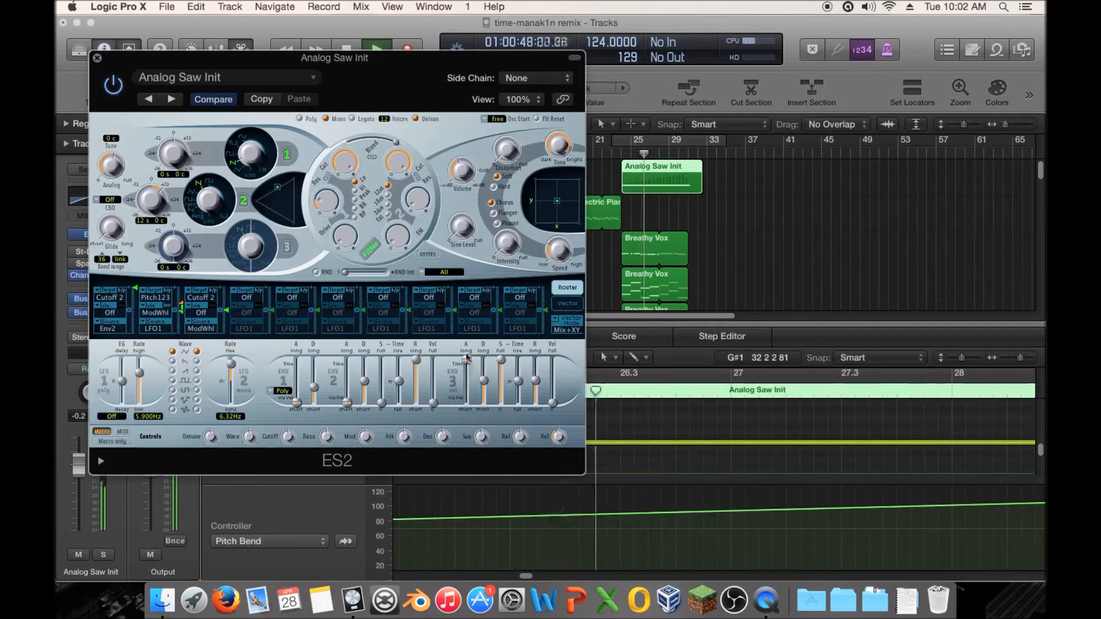
{"action": "left_click_drag", "start_coordinate": [468, 354], "coordinate": [467, 416]}
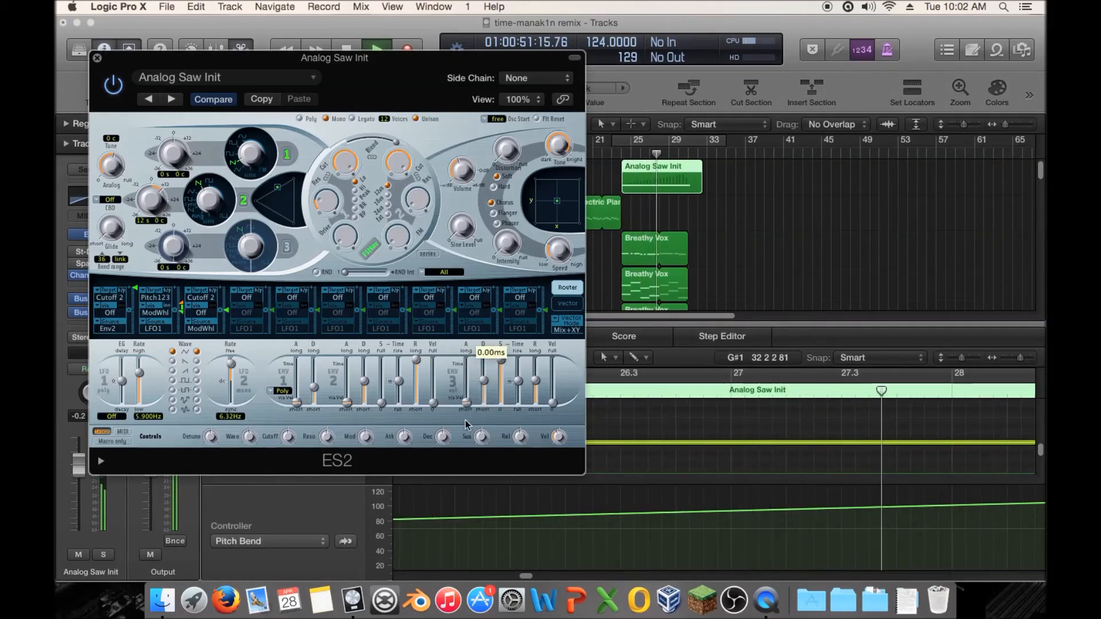
{"action": "left_click", "coordinate": [96, 59]}
Show automation and shape the Analog Saw Init volume to dip at bar 24 and rise to -0.2 dB just before bar 31
{"action": "key", "text": "a"}
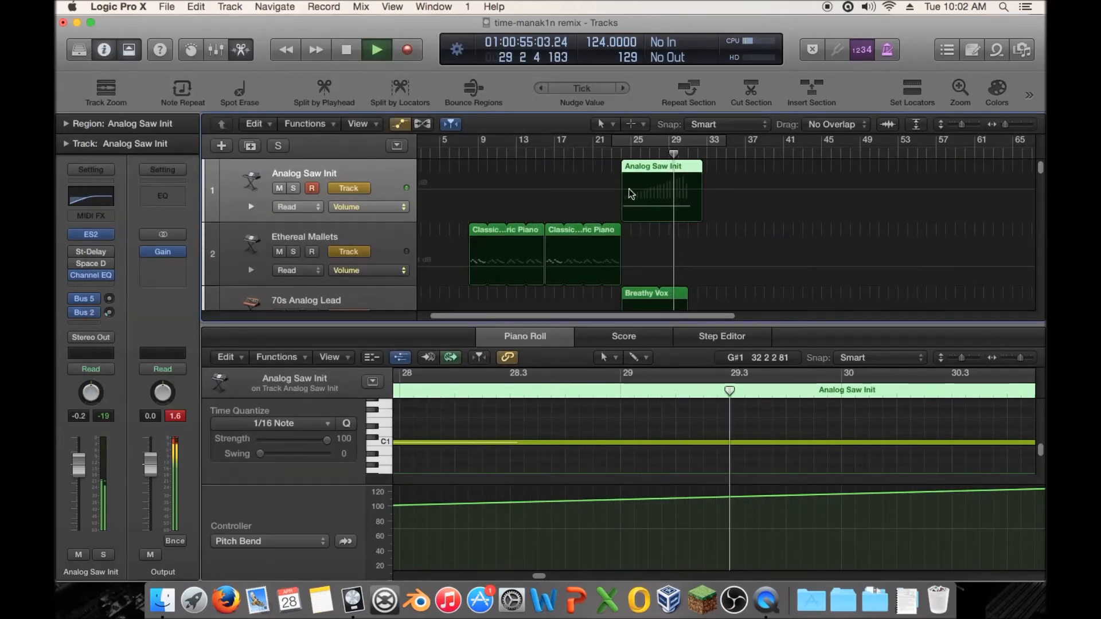
{"action": "left_click", "coordinate": [619, 189]}
{"action": "left_click_drag", "start_coordinate": [619, 190], "coordinate": [612, 189]}
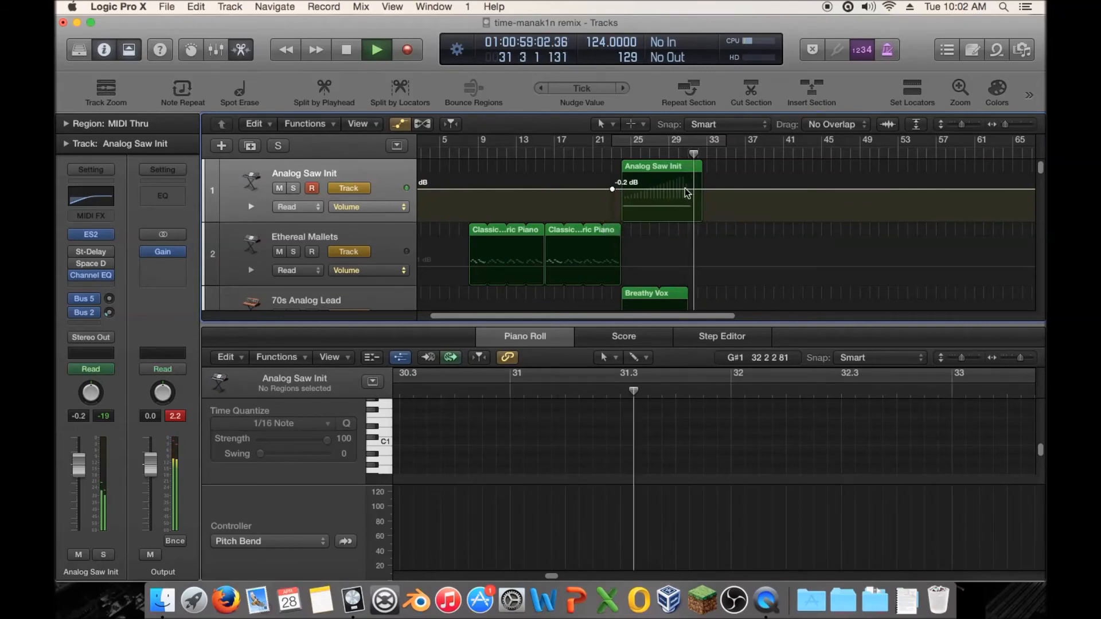
{"action": "left_click_drag", "start_coordinate": [686, 192], "coordinate": [683, 192]}
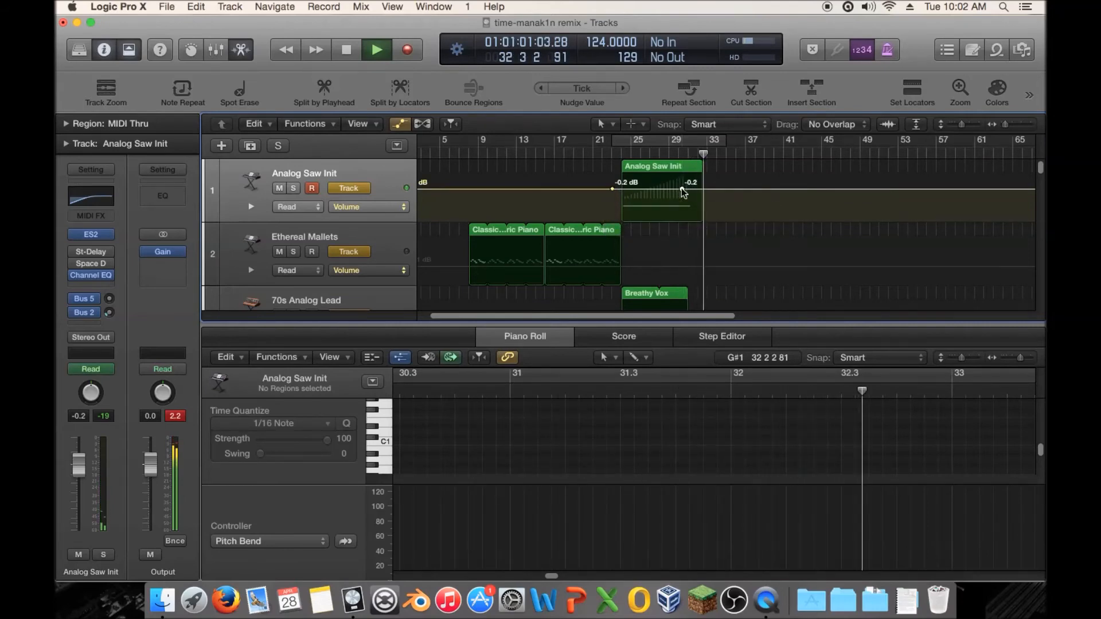
{"action": "key", "text": "space"}
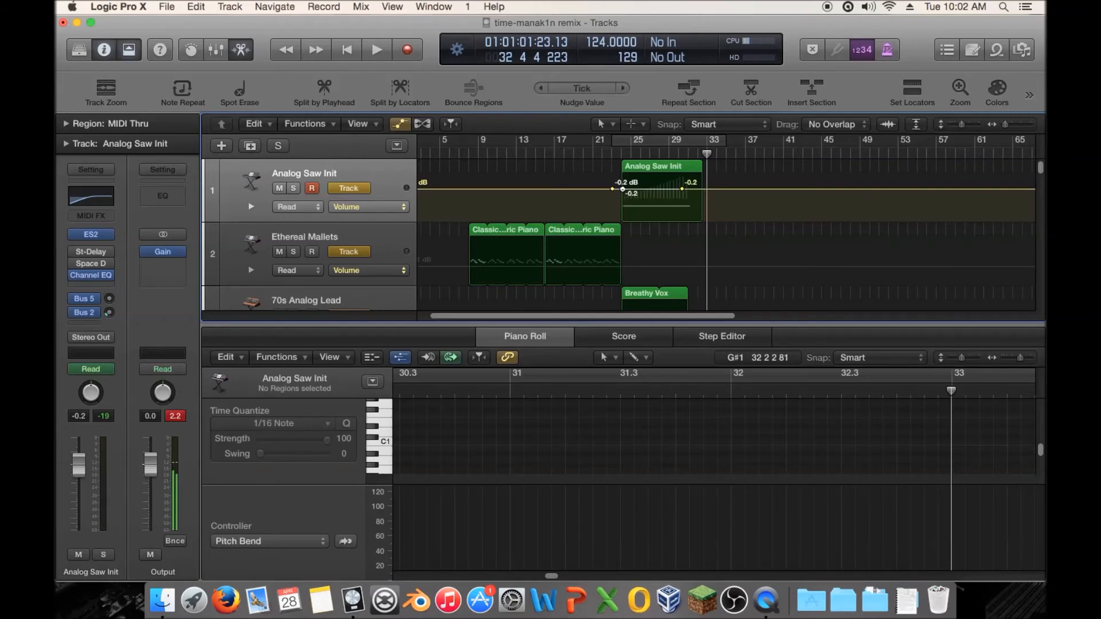
{"action": "left_click_drag", "start_coordinate": [622, 189], "coordinate": [622, 219]}
Audition the volume rise from bar 24 and move its lowest point slightly before the riser region's start
{"action": "left_click", "coordinate": [621, 154]}
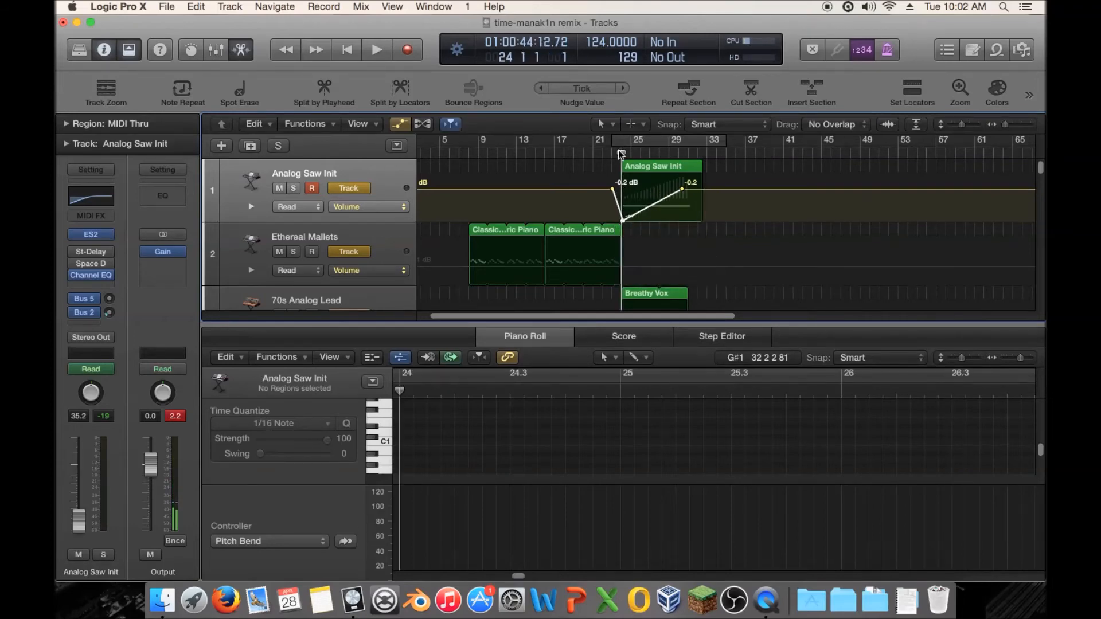
{"action": "key", "text": "space"}
{"action": "left_click_drag", "start_coordinate": [622, 221], "coordinate": [614, 221]}
{"action": "left_click", "coordinate": [640, 207]}
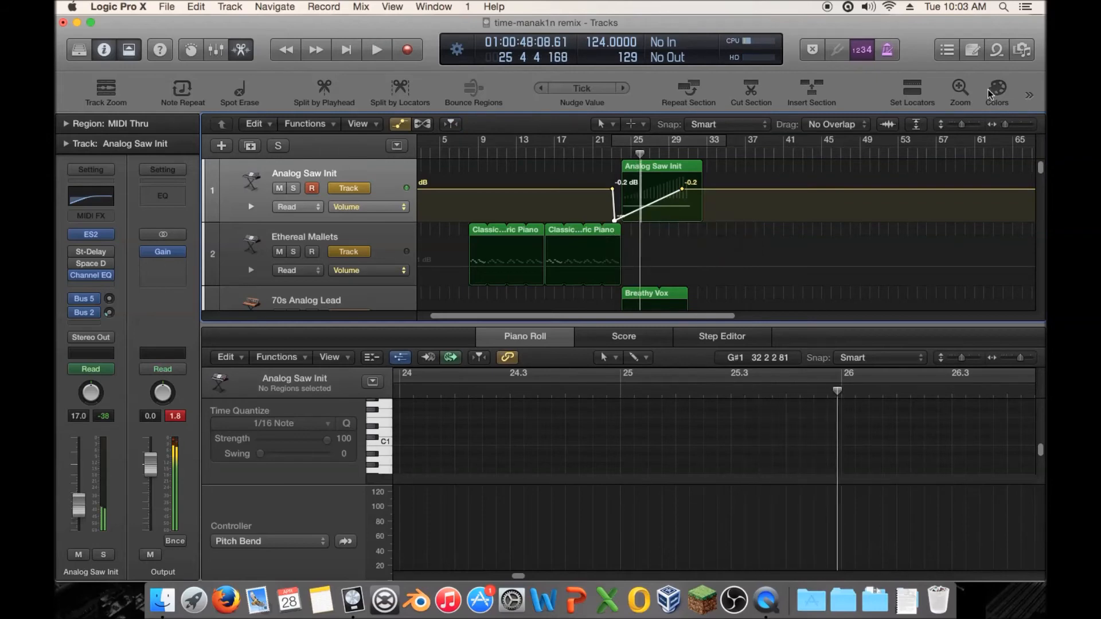
Bend the volume rise into a fast-starting curve with the Automation Curve Tool, and replay the build-up from bar 24
{"action": "left_click", "coordinate": [634, 124]}
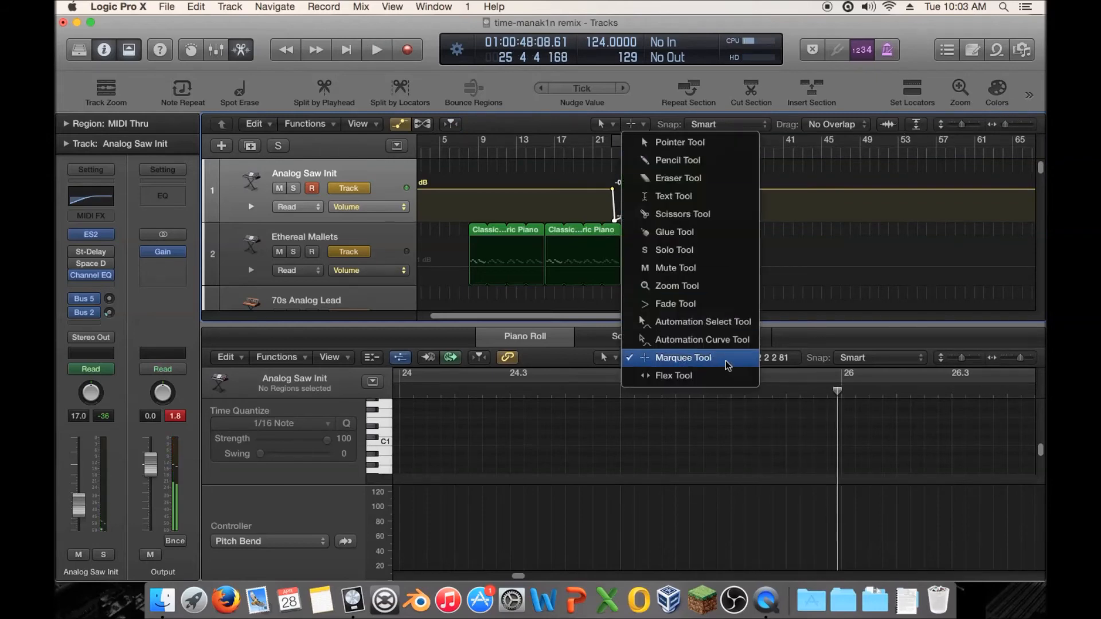
{"action": "left_click", "coordinate": [706, 339]}
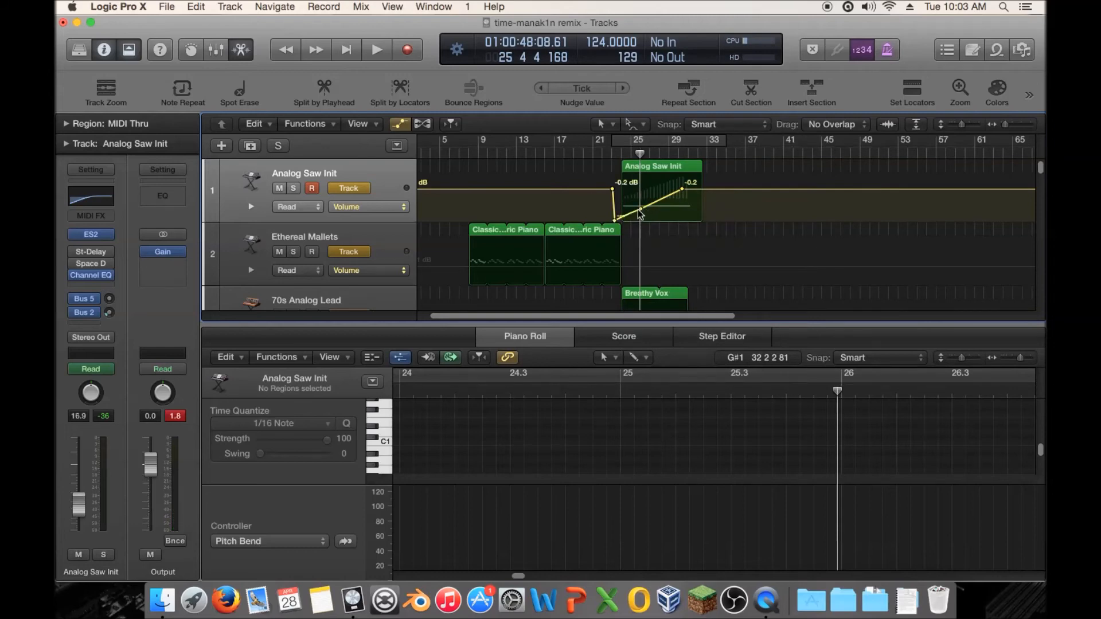
{"action": "left_click_drag", "start_coordinate": [648, 208], "coordinate": [625, 207]}
{"action": "left_click", "coordinate": [616, 152]}
{"action": "mouse_move", "coordinate": [617, 152]}
{"action": "left_mouse_down"}
{"action": "mouse_move", "coordinate": [650, 156]}
{"action": "mouse_move", "coordinate": [620, 160]}
{"action": "left_mouse_up"}
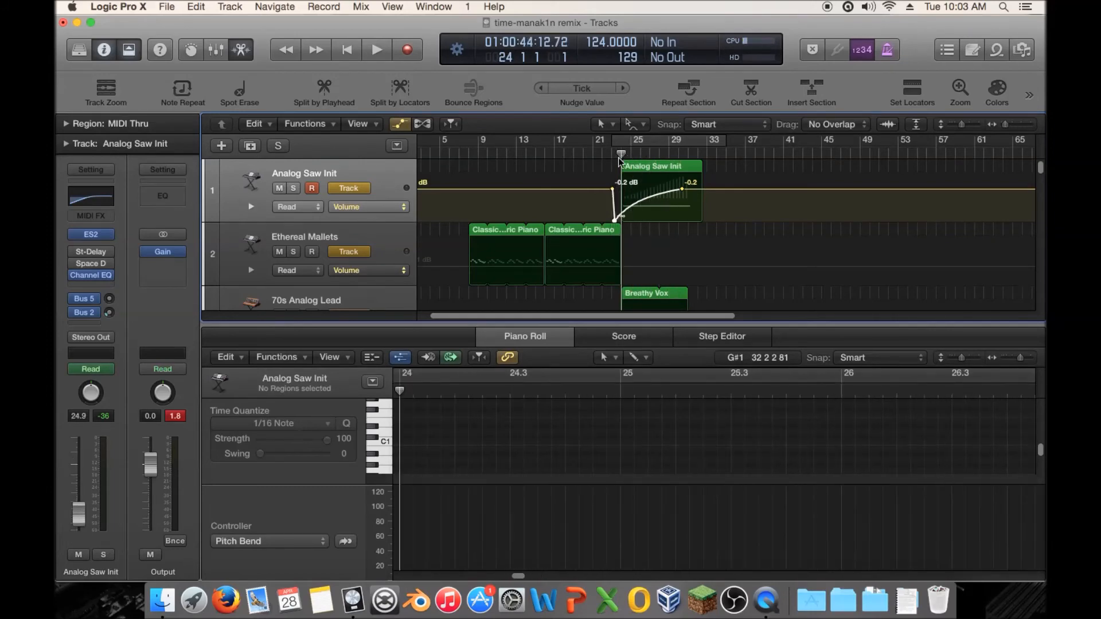
{"action": "key", "text": "space"}
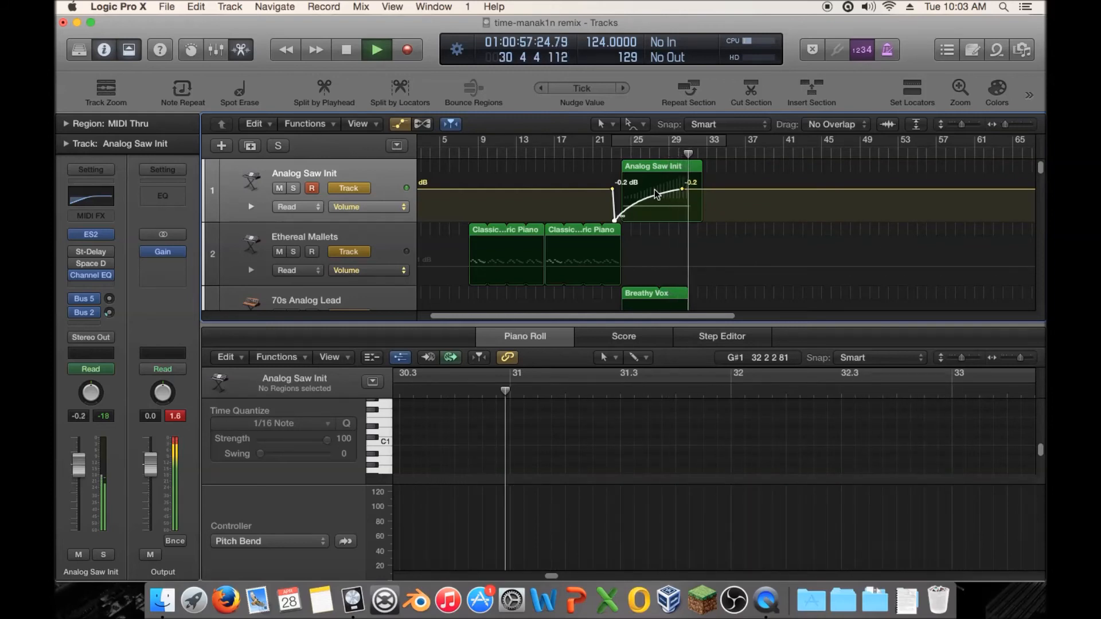
{"action": "key", "text": "space"}
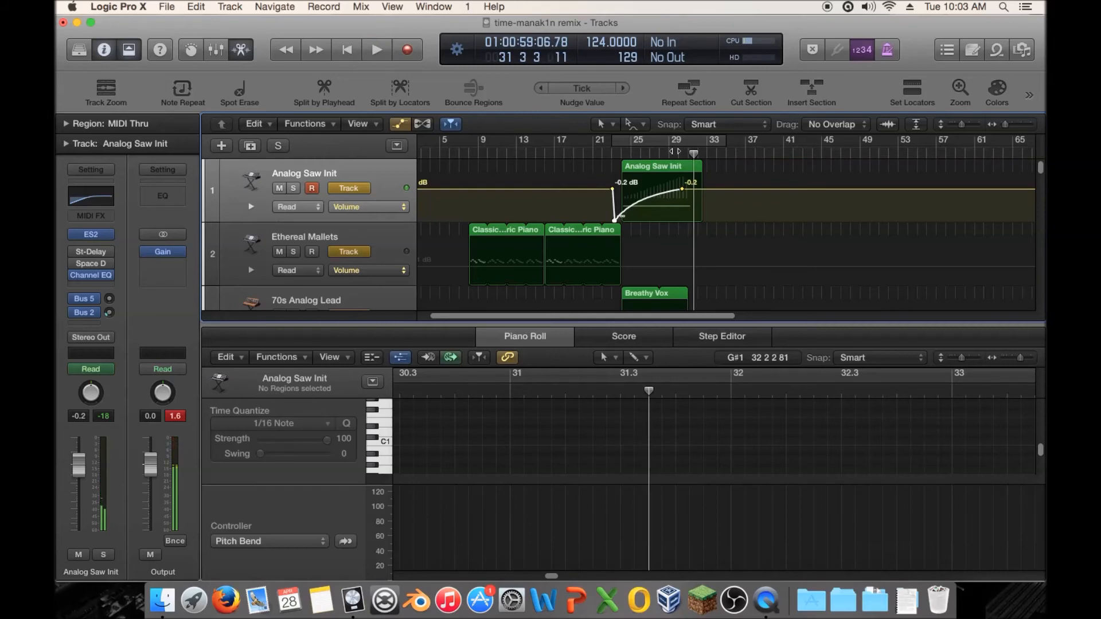
Shorten the riser's C1 note and its pitch bend fall so both end at 31 1 2 217
{"action": "left_click", "coordinate": [687, 154]}
{"action": "scroll", "coordinate": [751, 439], "scroll_direction": "down", "scroll_amount": 5}
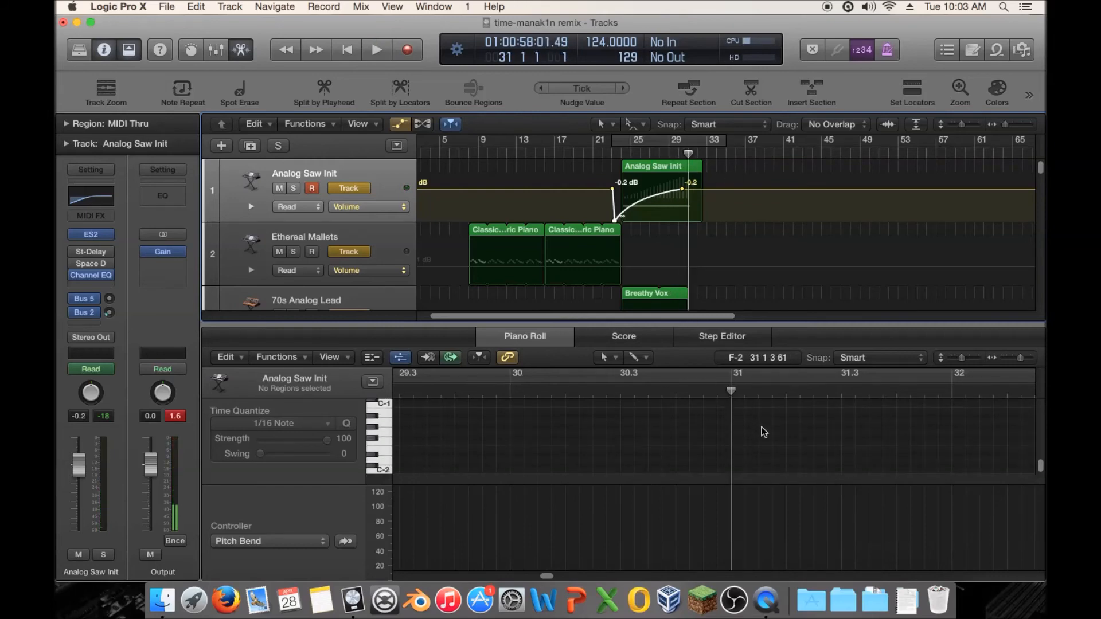
{"action": "left_click", "coordinate": [605, 486]}
{"action": "left_click", "coordinate": [661, 214]}
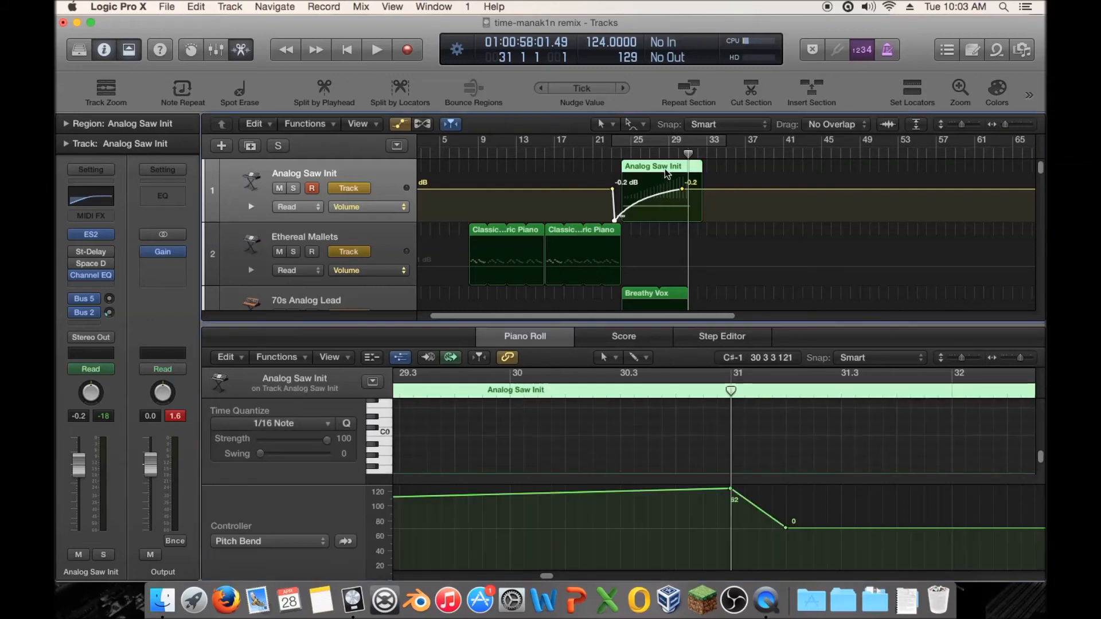
{"action": "left_click_drag", "start_coordinate": [785, 430], "coordinate": [757, 430]}
{"action": "left_click_drag", "start_coordinate": [786, 528], "coordinate": [757, 528]}
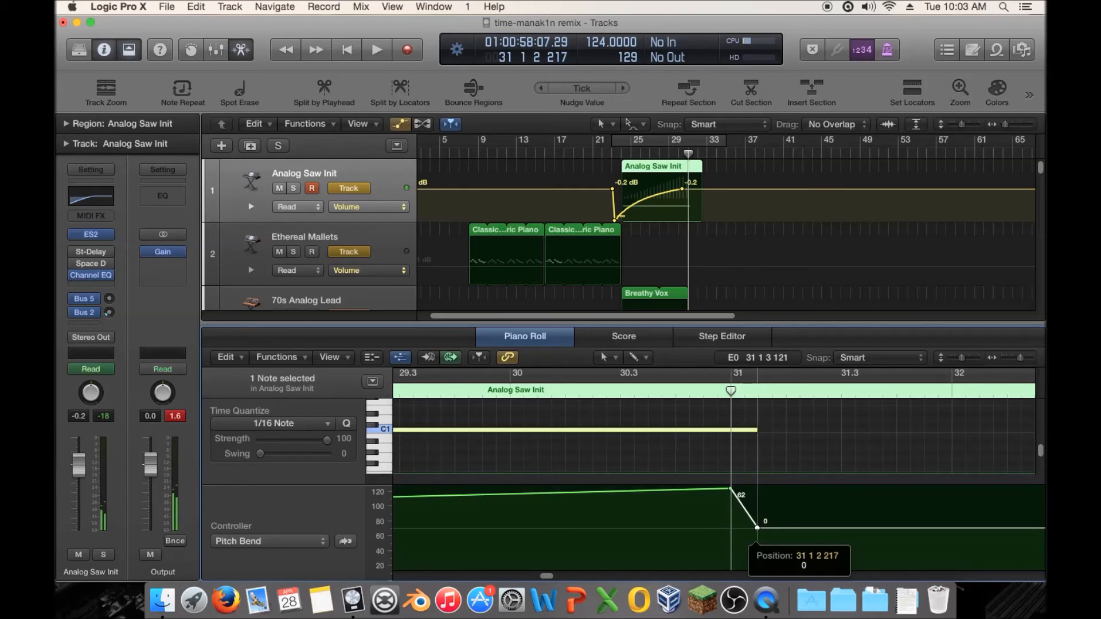
Drop the pitch bend's end point below zero, replay from bar 24, and settle the end value at -34
{"action": "left_click_drag", "start_coordinate": [760, 528], "coordinate": [758, 597]}
{"action": "left_click", "coordinate": [621, 152]}
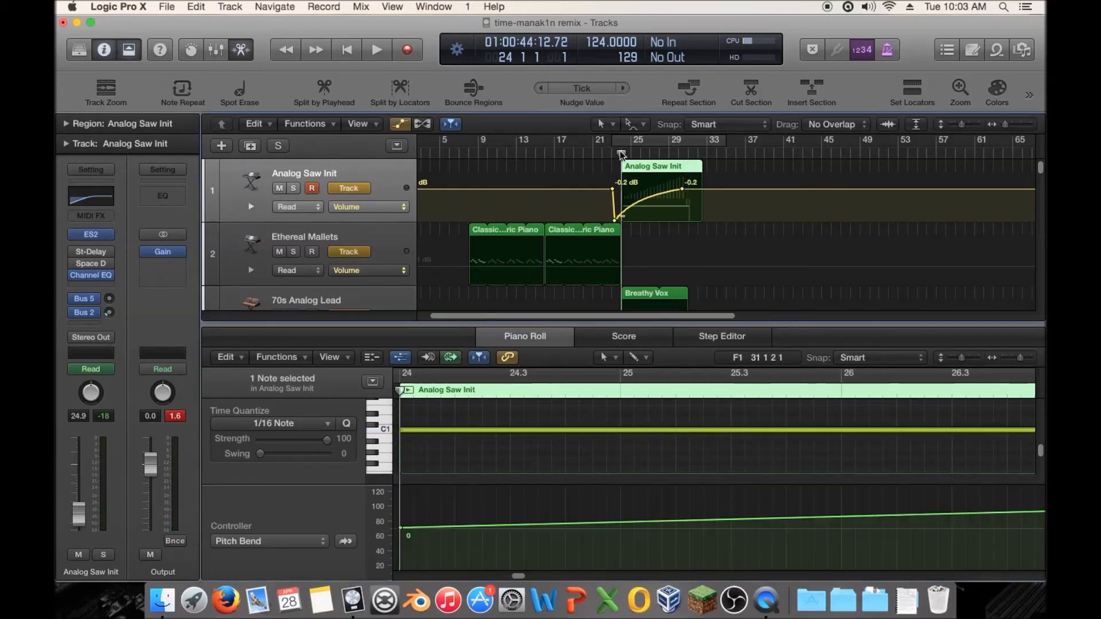
{"action": "key", "text": "space"}
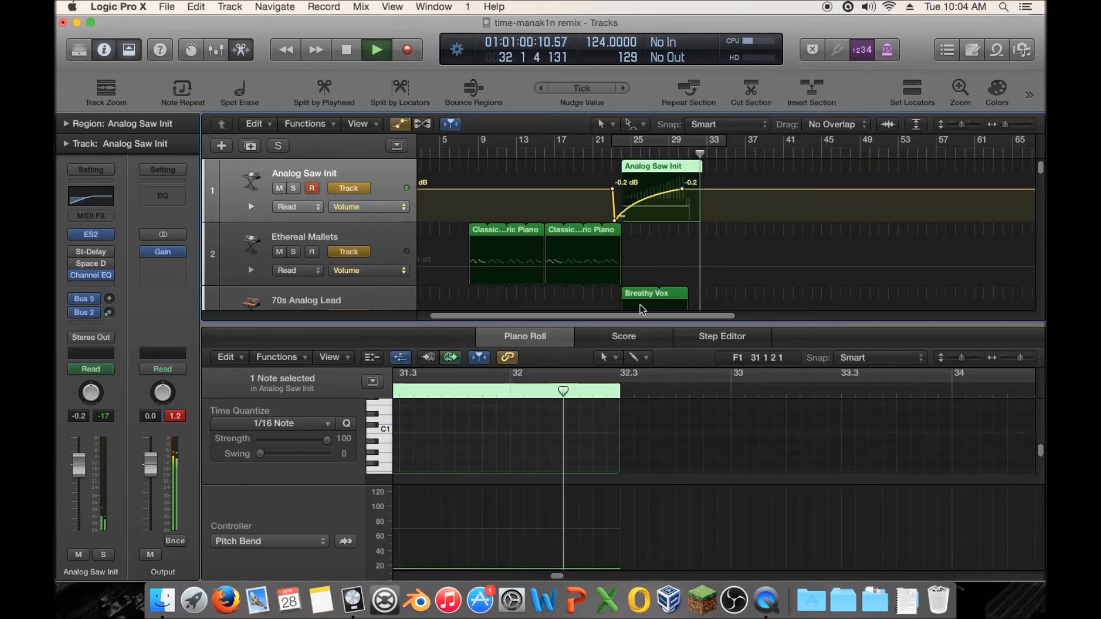
{"action": "key", "text": "space"}
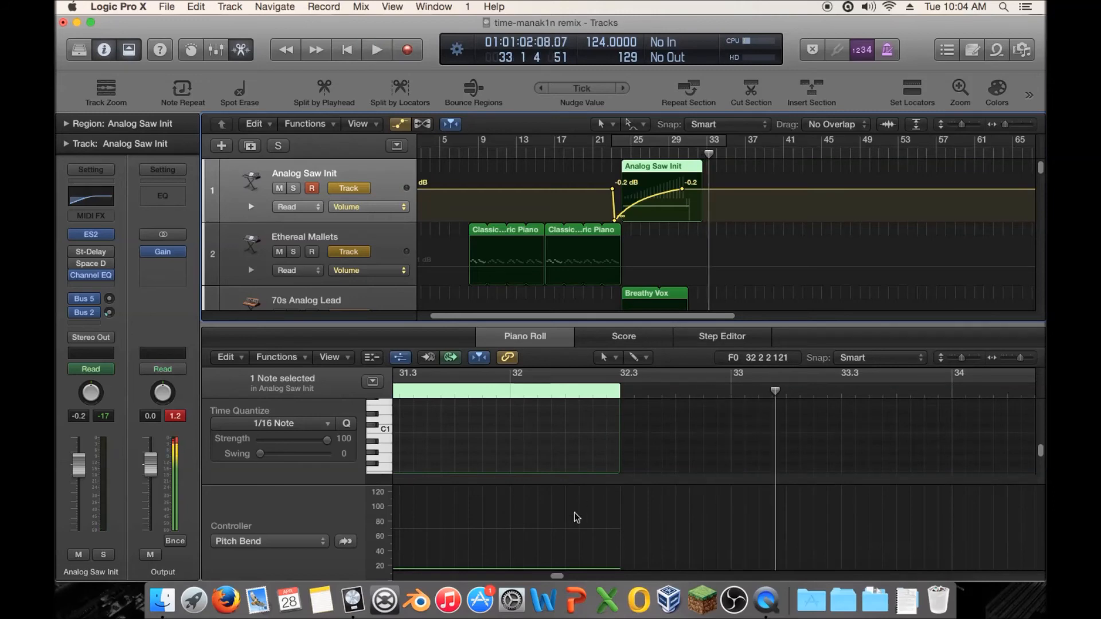
{"action": "scroll", "coordinate": [555, 574], "scroll_direction": "left", "scroll_amount": 5}
{"action": "left_click_drag", "start_coordinate": [627, 570], "coordinate": [625, 550]}
While the build-up plays from bar 24, re-enable Space Designer on the Analog Saw Init track and slightly lower its reverb level
{"action": "double_click", "coordinate": [619, 154]}
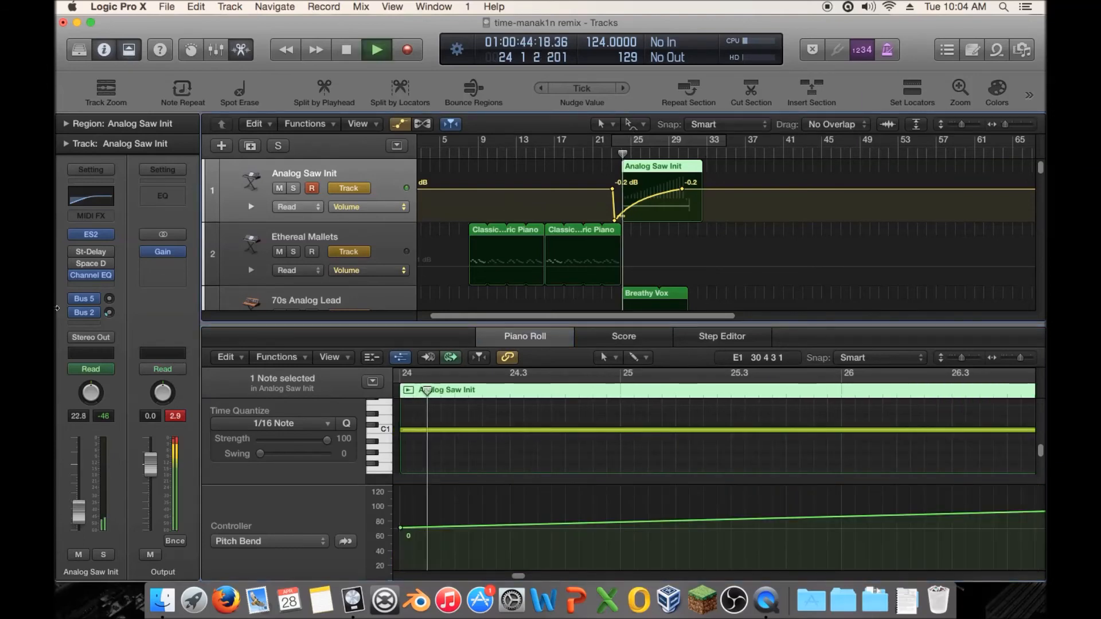
{"action": "left_click", "coordinate": [90, 263]}
{"action": "left_click_drag", "start_coordinate": [547, 246], "coordinate": [540, 254]}
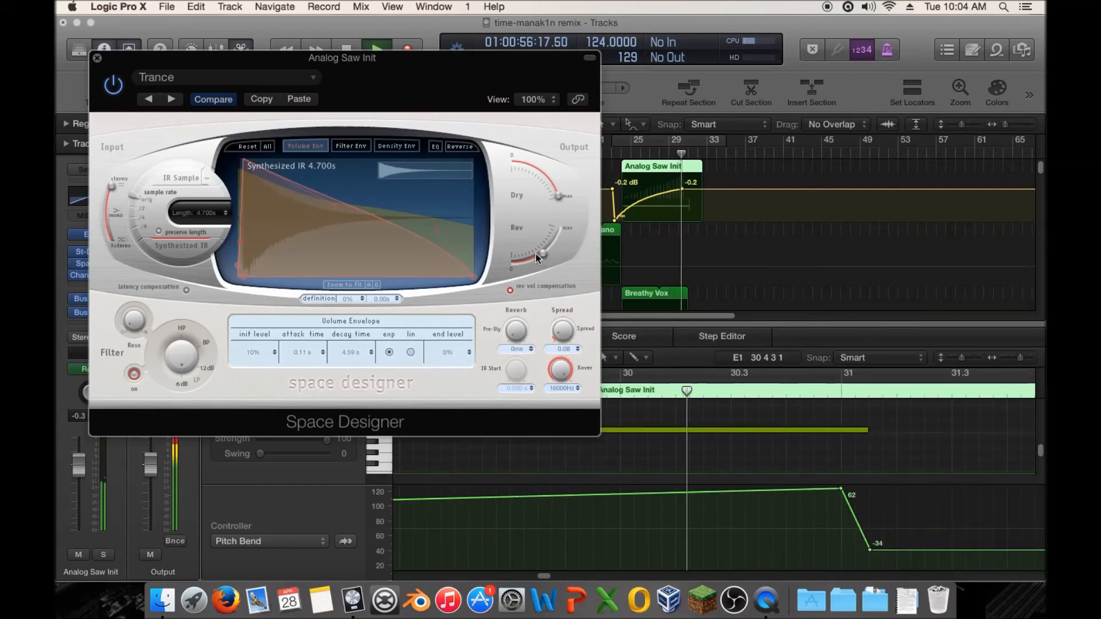
{"action": "left_click", "coordinate": [97, 59]}
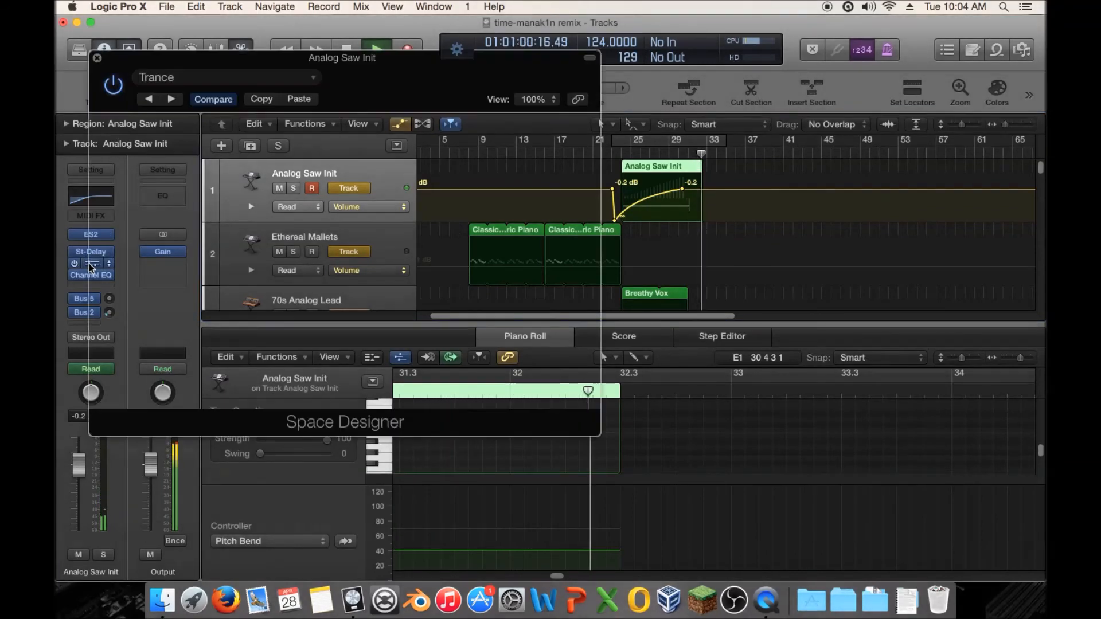
{"action": "left_click", "coordinate": [98, 59]}
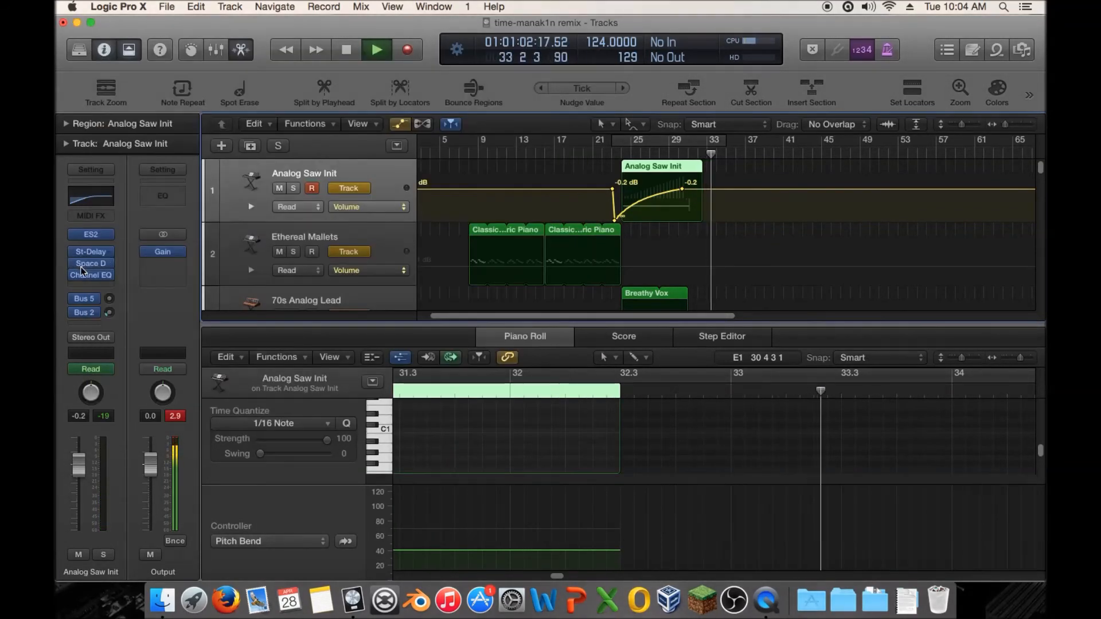
Replay the build-up with Stereo Delay bypassed, and give the Channel EQ a 10800 Hz, 6 dB/Oct high cut and -5.0 dB gain
{"action": "left_click", "coordinate": [616, 155]}
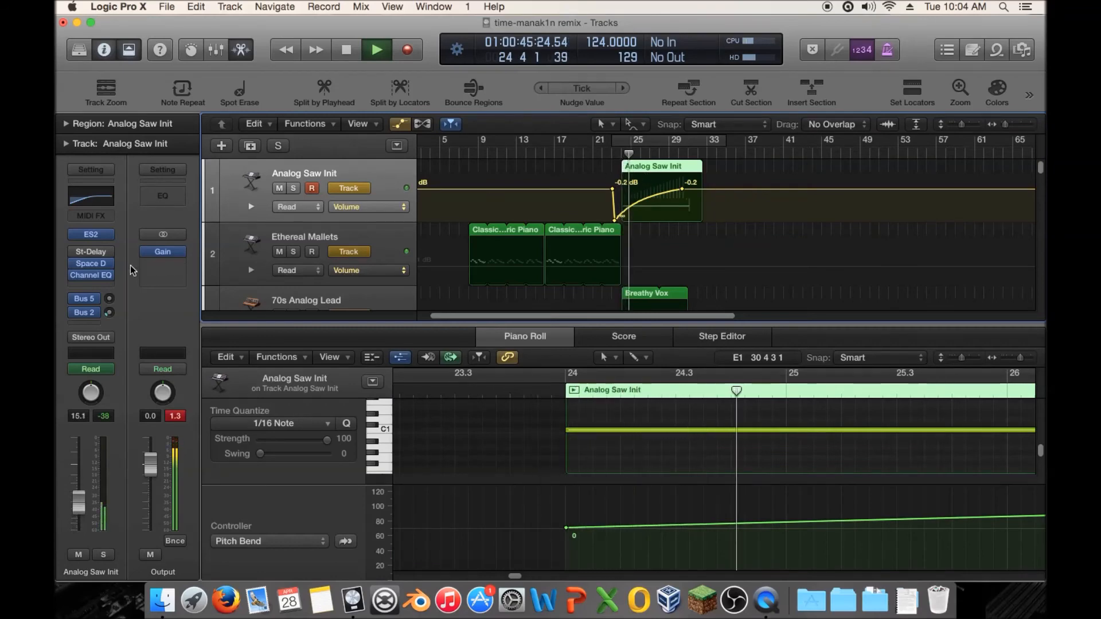
{"action": "left_click", "coordinate": [90, 276]}
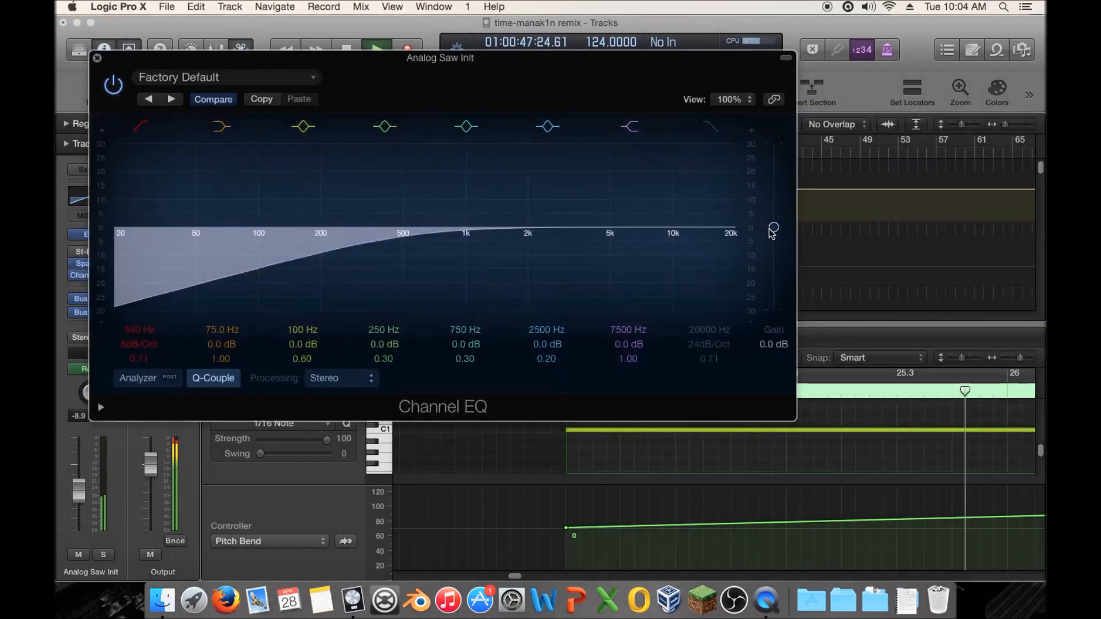
{"action": "left_click_drag", "start_coordinate": [774, 228], "coordinate": [773, 235]}
{"action": "left_click_drag", "start_coordinate": [700, 176], "coordinate": [645, 201]}
{"action": "left_click_drag", "start_coordinate": [701, 345], "coordinate": [701, 364]}
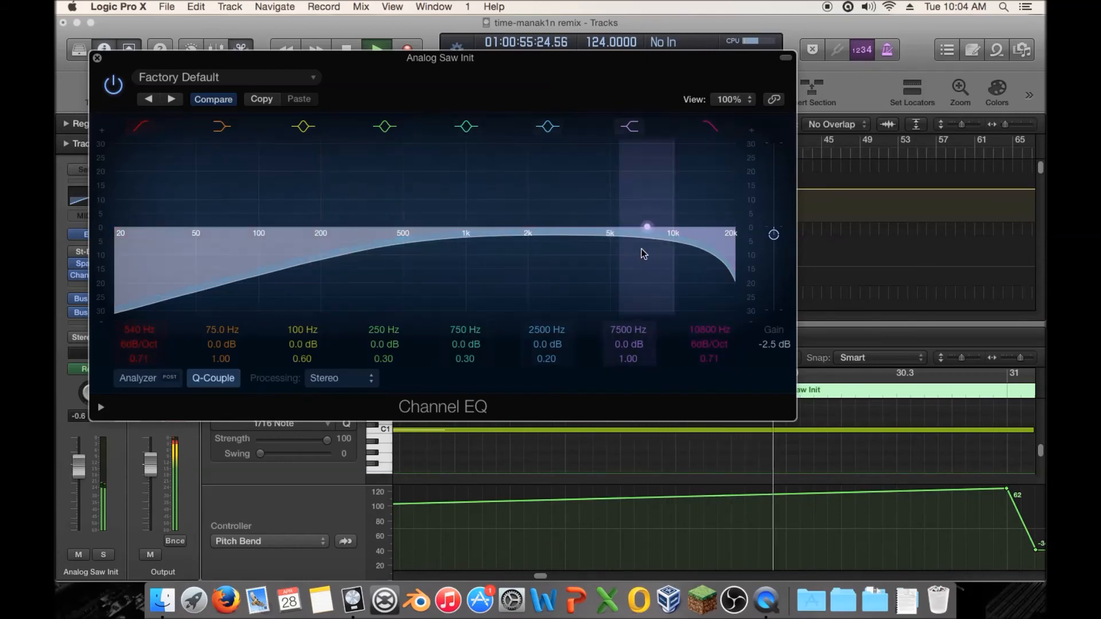
{"action": "left_click_drag", "start_coordinate": [774, 235], "coordinate": [774, 245]}
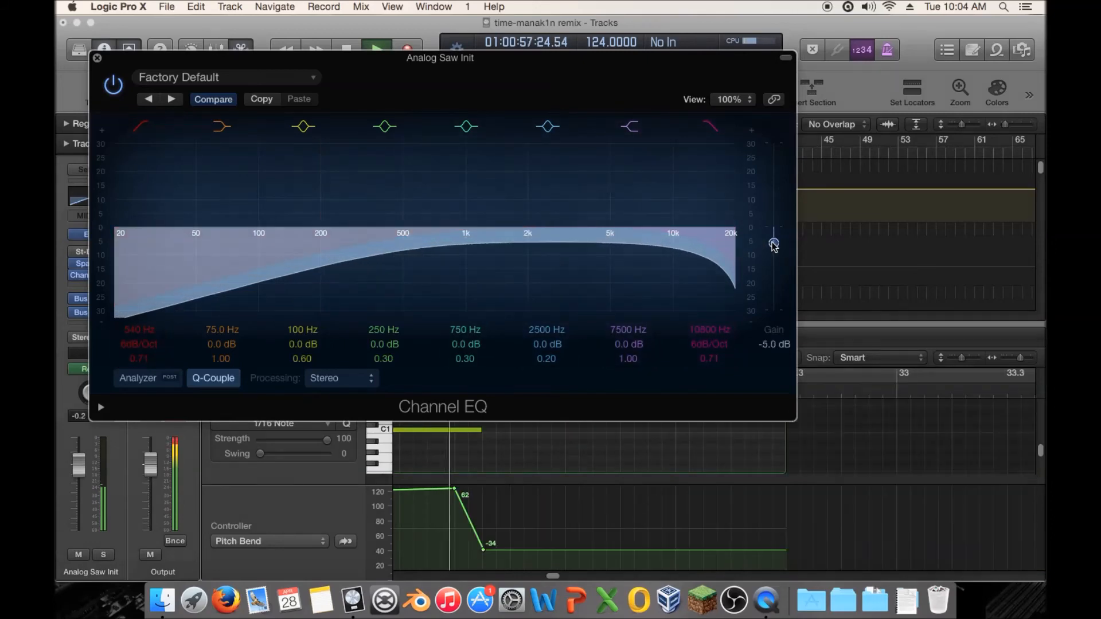
{"action": "left_click", "coordinate": [97, 58]}
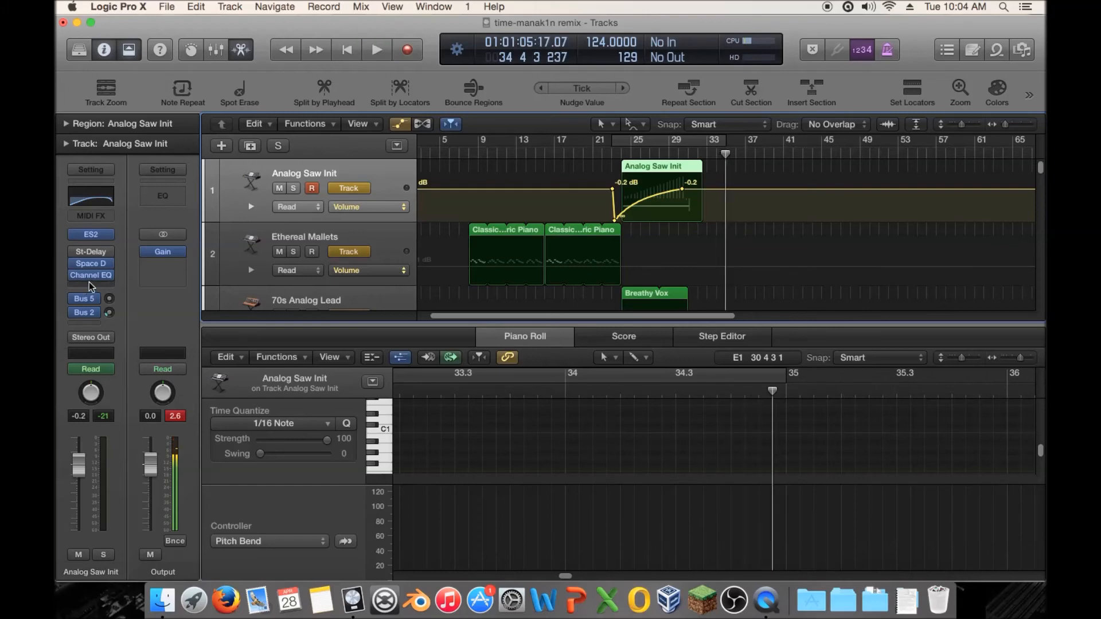
Hide the editor and automation, and copy the five Sum 8 and Sum 10 regions at bar 32 to bar 34
{"action": "key", "text": "e"}
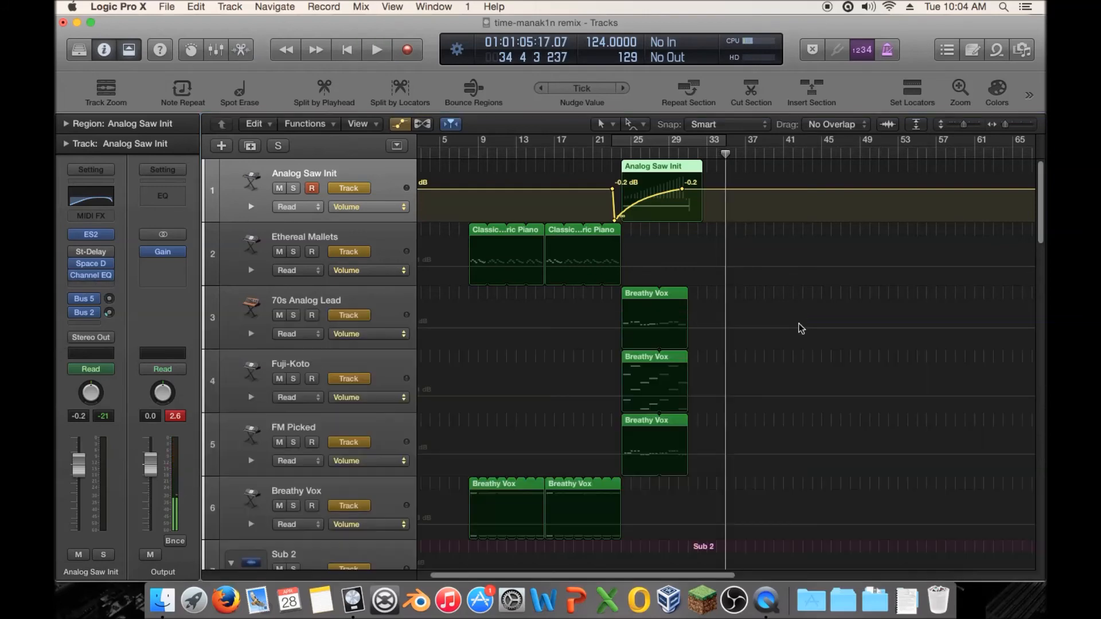
{"action": "key", "text": "a"}
{"action": "scroll", "coordinate": [754, 308], "scroll_direction": "down", "scroll_amount": 5}
{"action": "scroll", "coordinate": [754, 308], "scroll_direction": "right", "scroll_amount": 2}
{"action": "scroll", "coordinate": [763, 312], "scroll_direction": "down", "scroll_amount": 7}
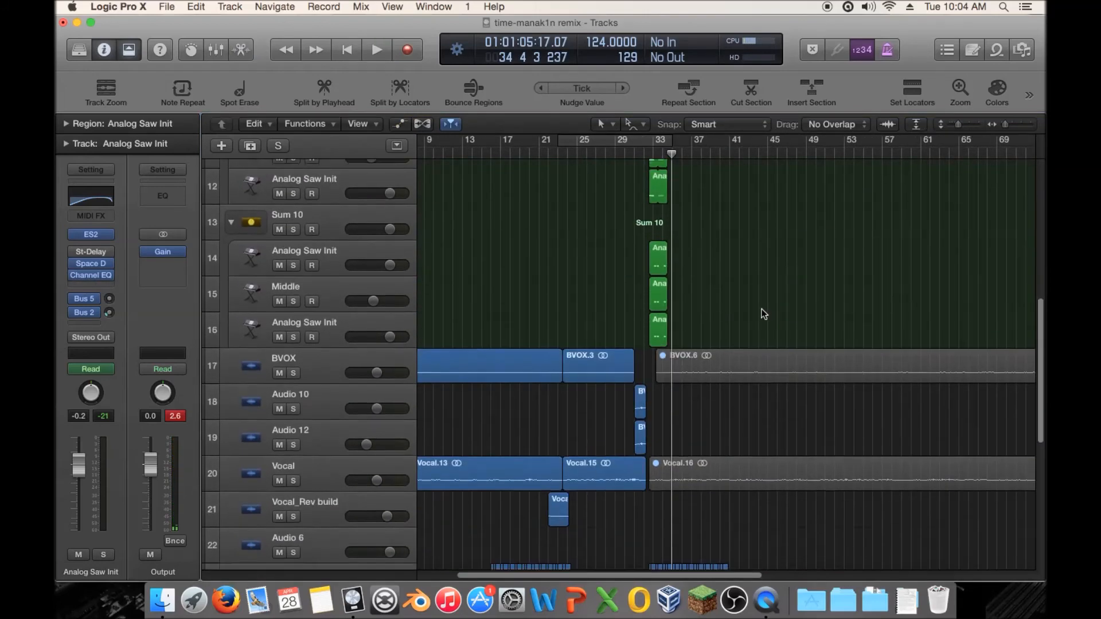
{"action": "scroll", "coordinate": [755, 309], "scroll_direction": "up", "scroll_amount": 4}
{"action": "left_click_drag", "start_coordinate": [705, 278], "coordinate": [598, 451]}
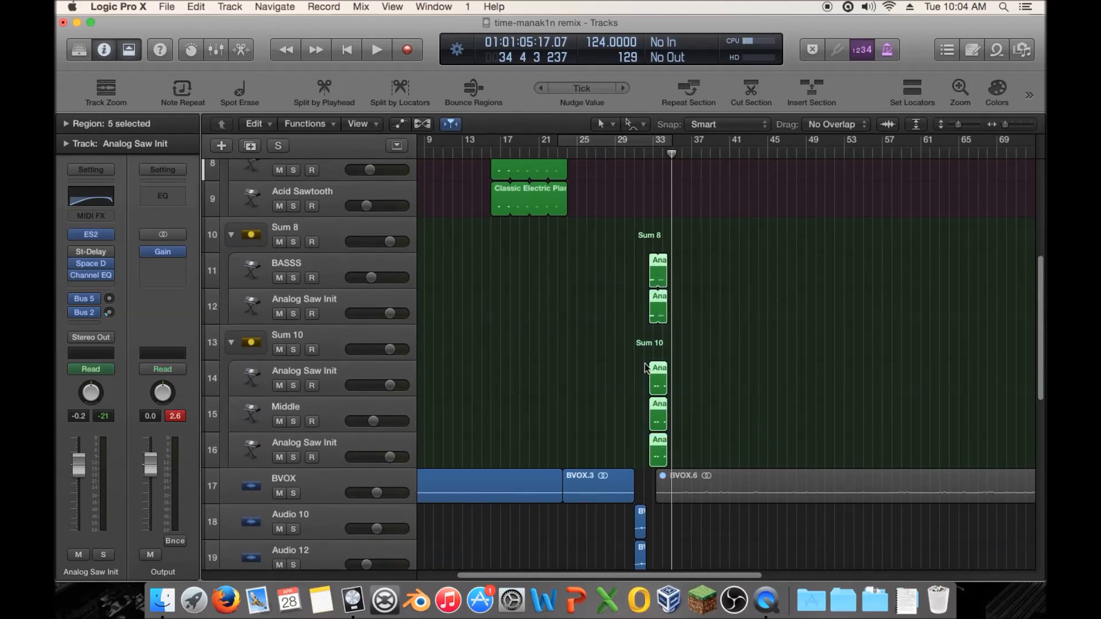
{"action": "left_click_drag", "start_coordinate": [656, 278], "coordinate": [724, 284]}
{"action": "scroll", "coordinate": [725, 284], "scroll_direction": "down", "scroll_amount": 10}
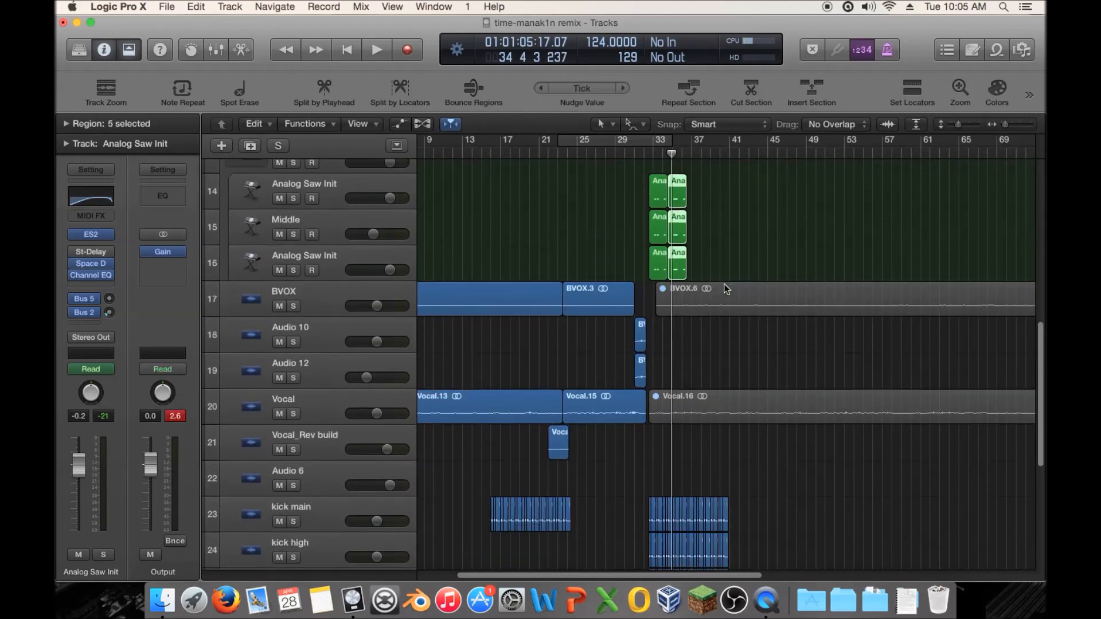
{"action": "scroll", "coordinate": [683, 267], "scroll_direction": "up", "scroll_amount": 5}
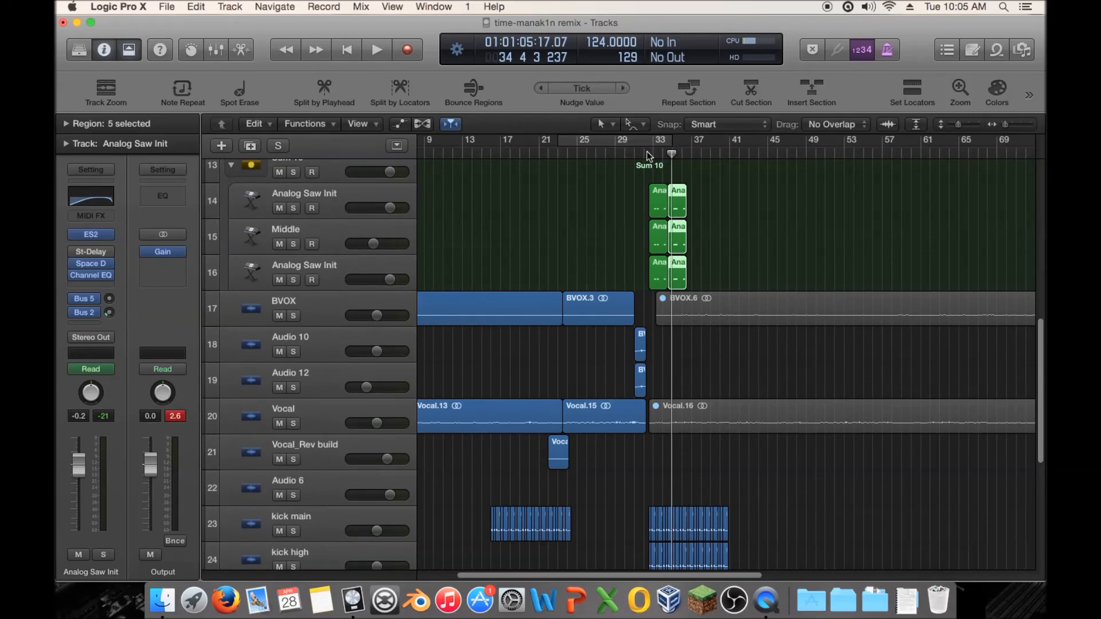
Play the drop from bar 32 while reviewing all the tracks, stop, and place the playhead at bar 36
{"action": "double_click", "coordinate": [647, 152]}
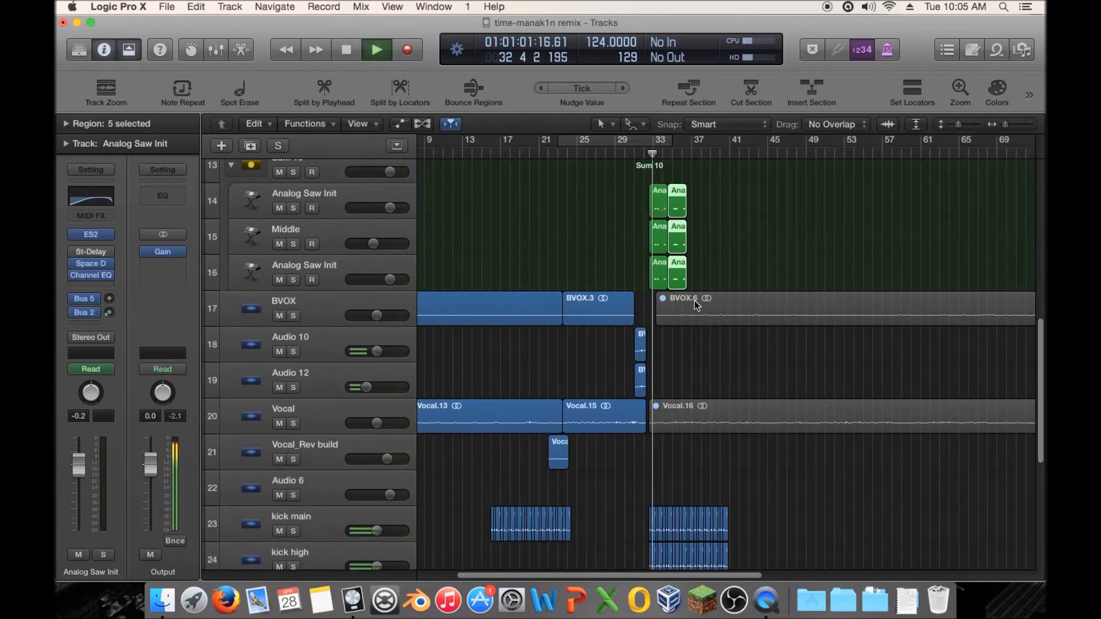
{"action": "scroll", "coordinate": [696, 303], "scroll_direction": "down", "scroll_amount": 8}
{"action": "scroll", "coordinate": [698, 302], "scroll_direction": "up", "scroll_amount": 8}
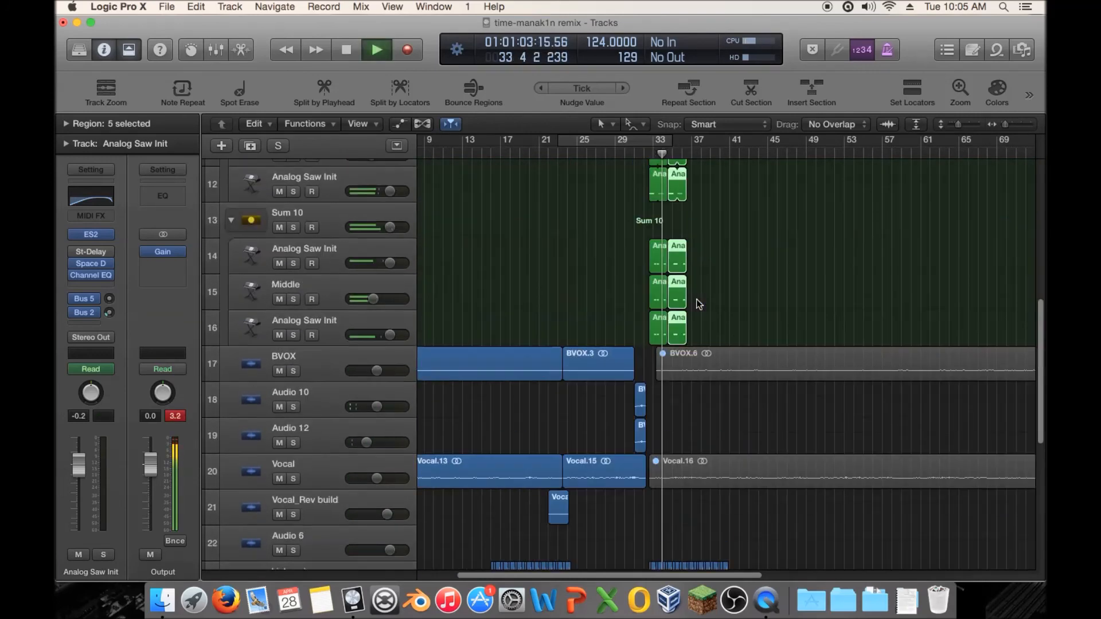
{"action": "scroll", "coordinate": [697, 299], "scroll_direction": "up", "scroll_amount": 10}
{"action": "scroll", "coordinate": [696, 299], "scroll_direction": "down", "scroll_amount": 1}
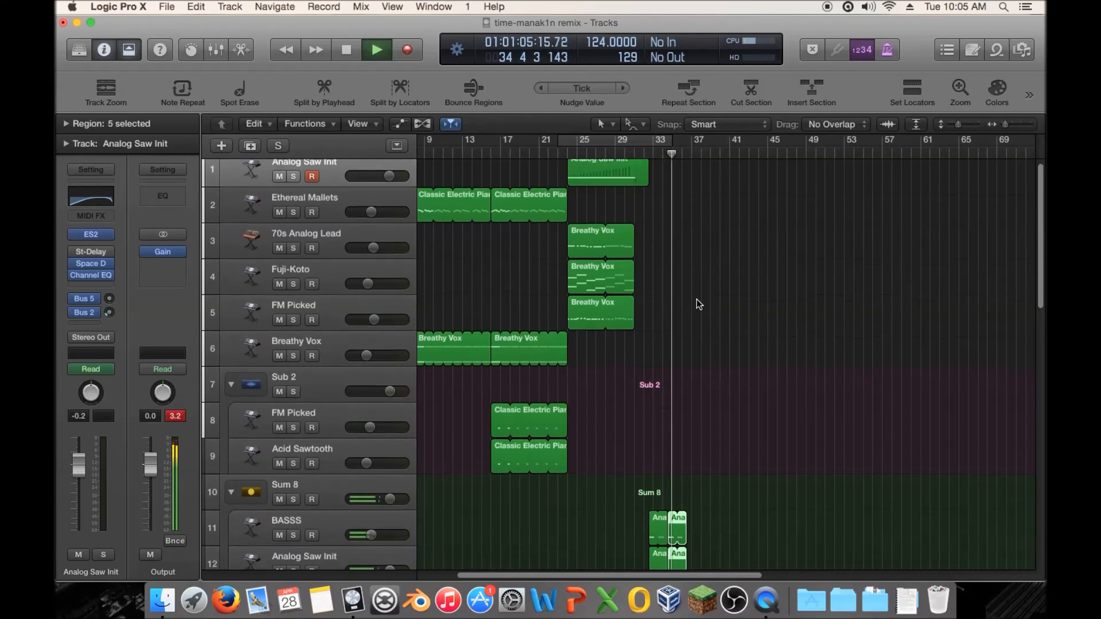
{"action": "scroll", "coordinate": [697, 304], "scroll_direction": "down", "scroll_amount": 5}
{"action": "scroll", "coordinate": [698, 304], "scroll_direction": "down", "scroll_amount": 3}
{"action": "scroll", "coordinate": [696, 299], "scroll_direction": "down", "scroll_amount": 2}
{"action": "scroll", "coordinate": [696, 298], "scroll_direction": "up", "scroll_amount": 6}
{"action": "key", "text": "space"}
{"action": "scroll", "coordinate": [717, 297], "scroll_direction": "up", "scroll_amount": 1}
{"action": "left_click_drag", "start_coordinate": [688, 154], "coordinate": [682, 157]}
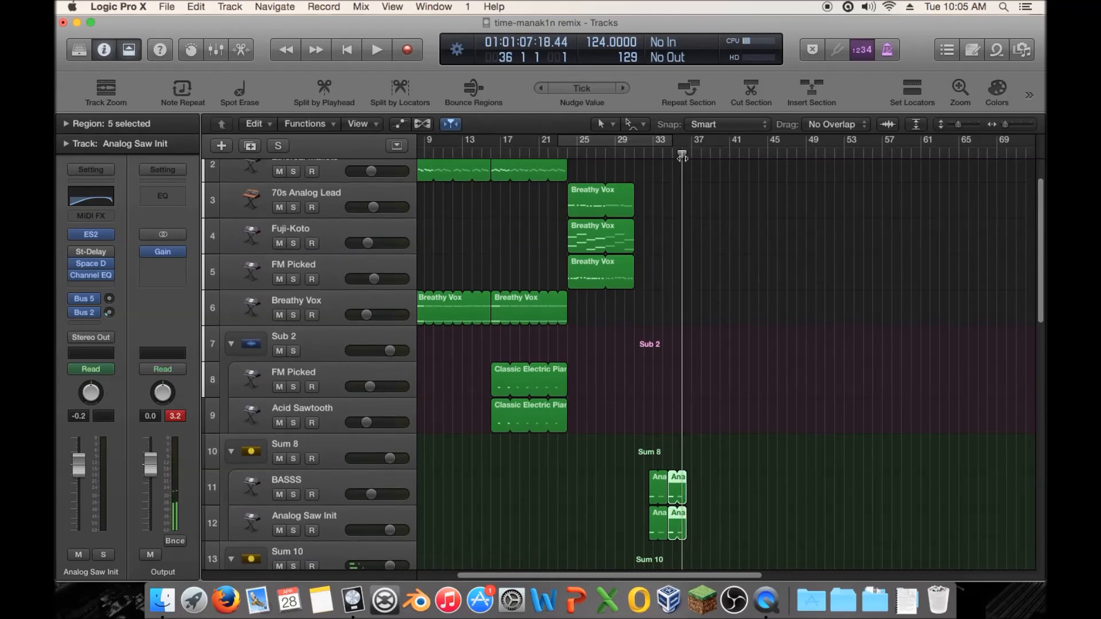
Shrink the track heights and replay the build-up while checking the Analog Saw Init track's Space Designer settings
{"action": "scroll", "coordinate": [873, 291], "scroll_direction": "left", "scroll_amount": 3}
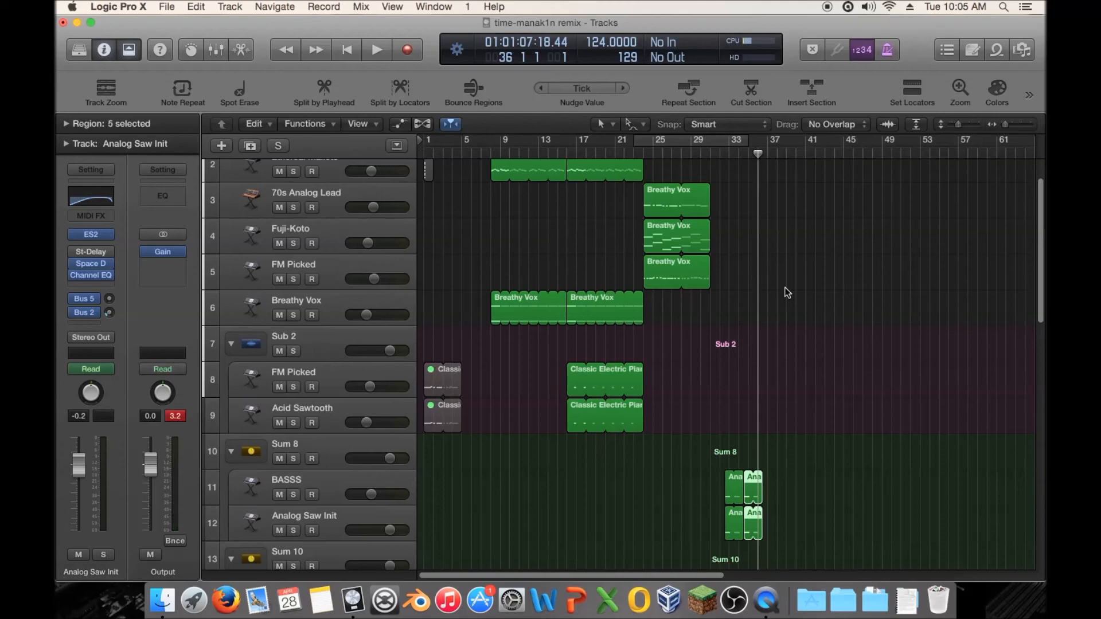
{"action": "scroll", "coordinate": [804, 230], "scroll_direction": "up", "scroll_amount": 1}
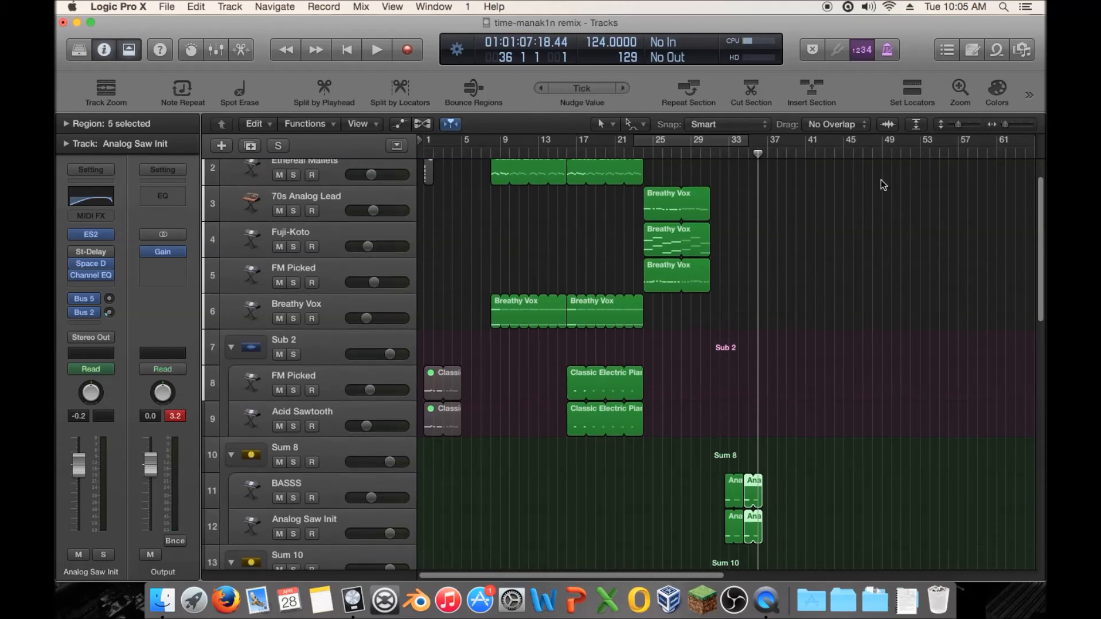
{"action": "left_click_drag", "start_coordinate": [959, 126], "coordinate": [956, 126]}
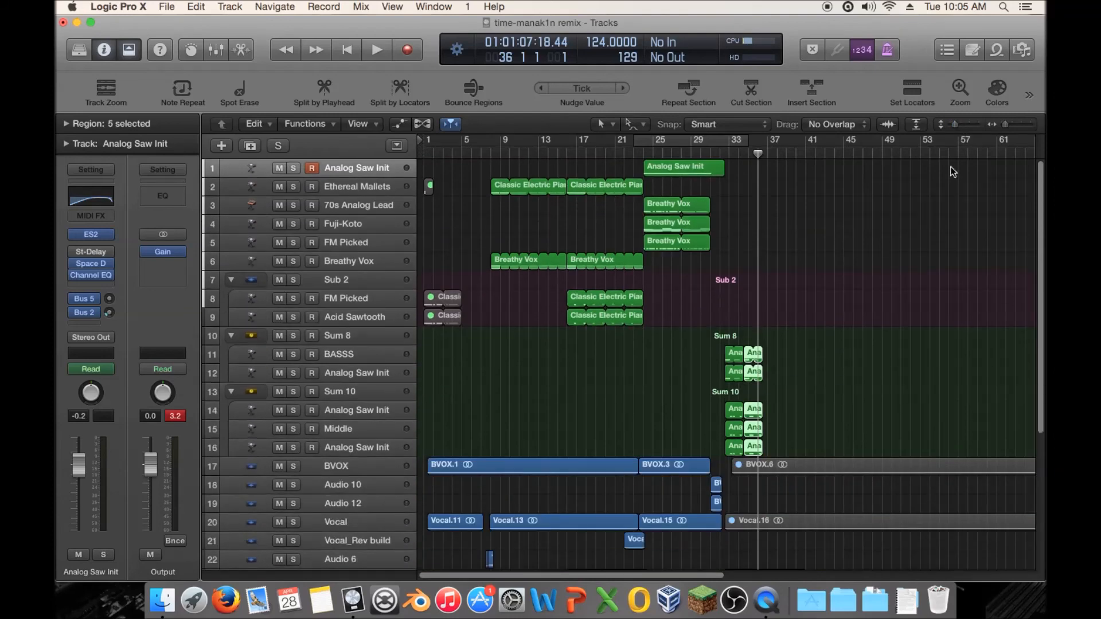
{"action": "scroll", "coordinate": [894, 178], "scroll_direction": "down", "scroll_amount": 2}
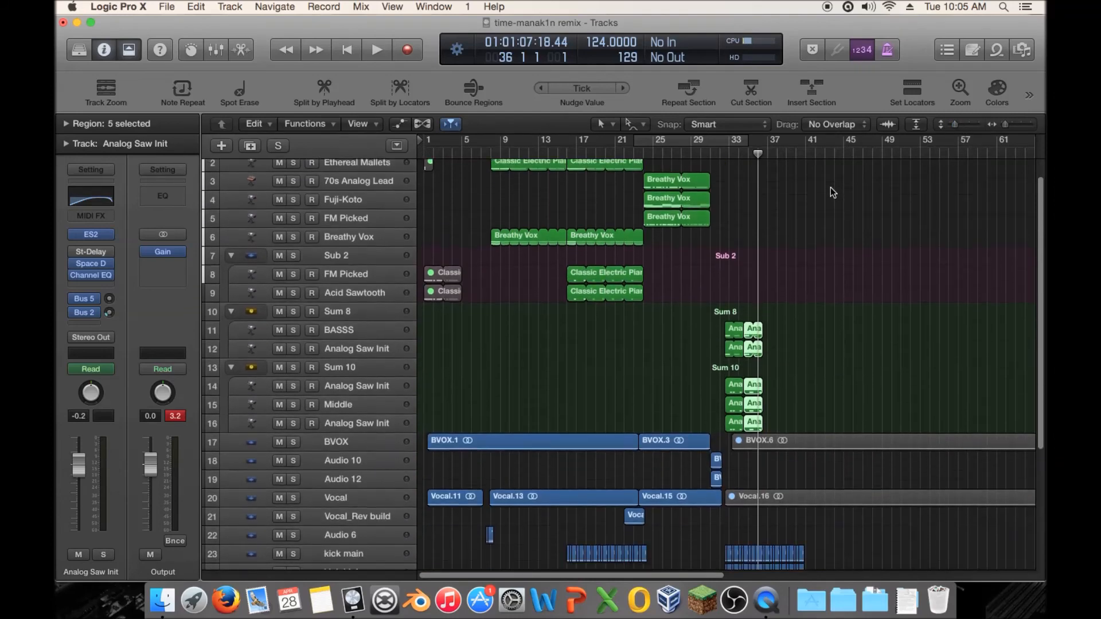
{"action": "left_click", "coordinate": [628, 153]}
{"action": "key", "text": "space"}
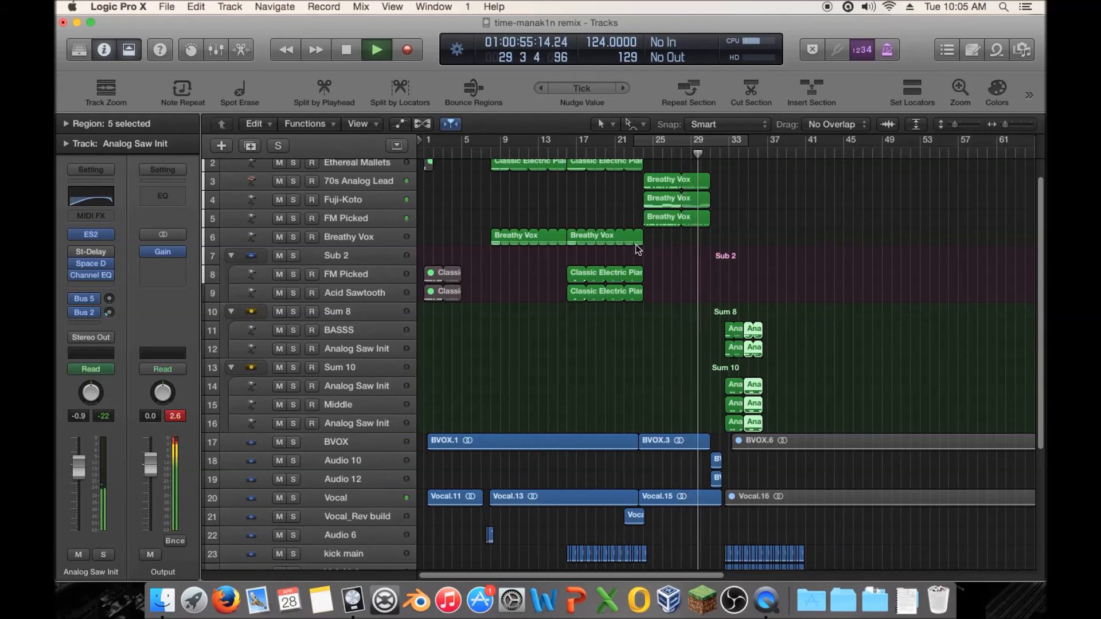
{"action": "left_click", "coordinate": [95, 264]}
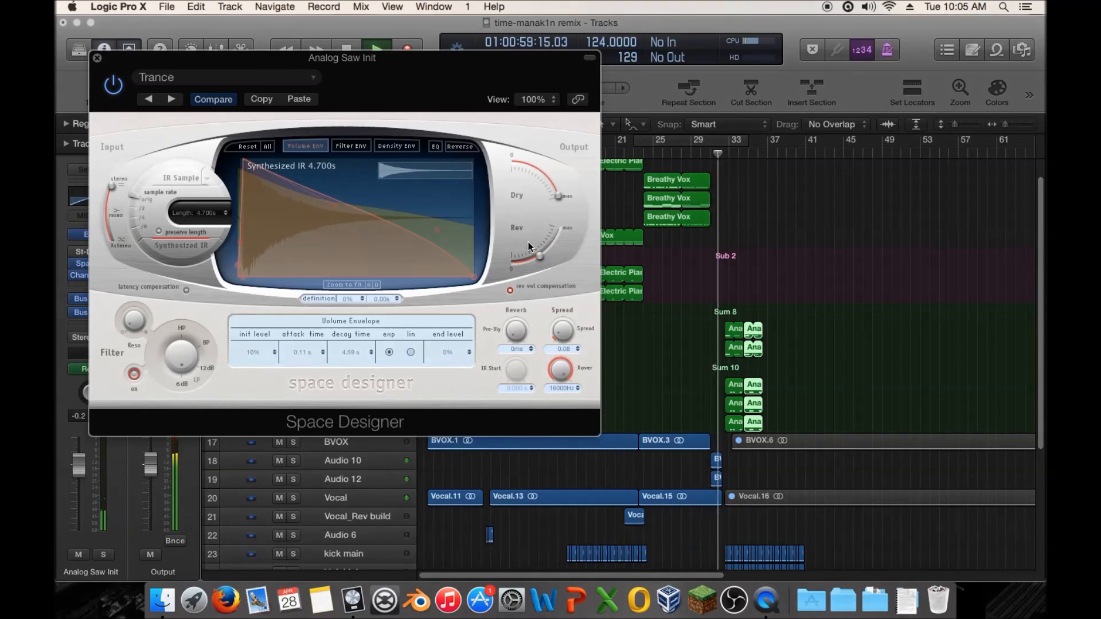
{"action": "left_click", "coordinate": [97, 58]}
Set the overall gain of the Analog Saw Init track's Channel EQ to -4.0 dB
{"action": "left_click", "coordinate": [89, 278]}
{"action": "left_click_drag", "start_coordinate": [774, 244], "coordinate": [775, 240]}
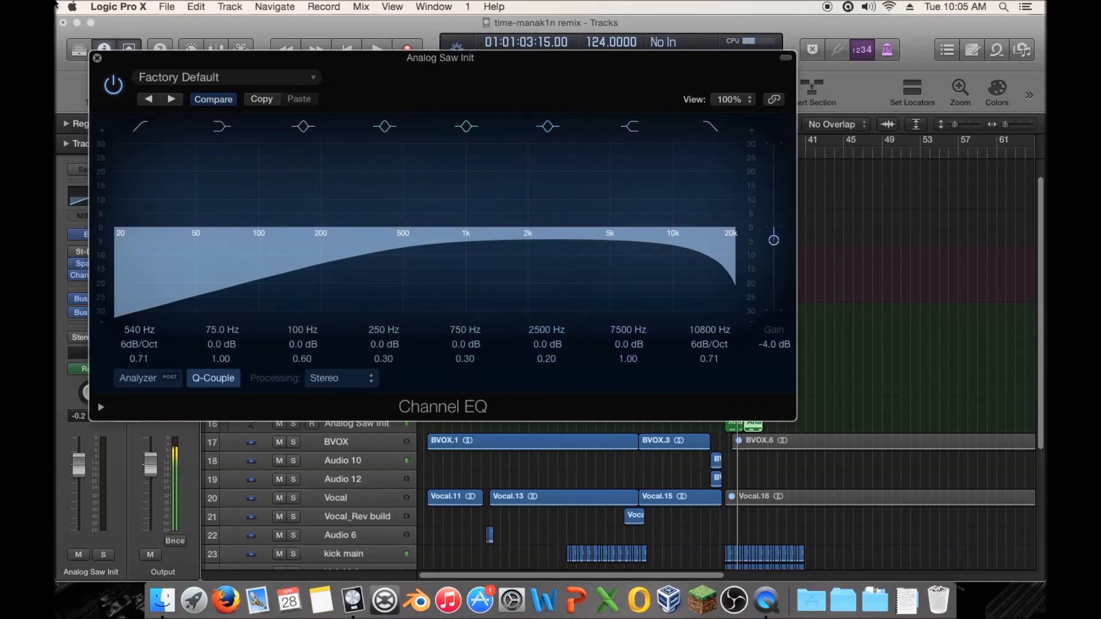
{"action": "left_click", "coordinate": [97, 58]}
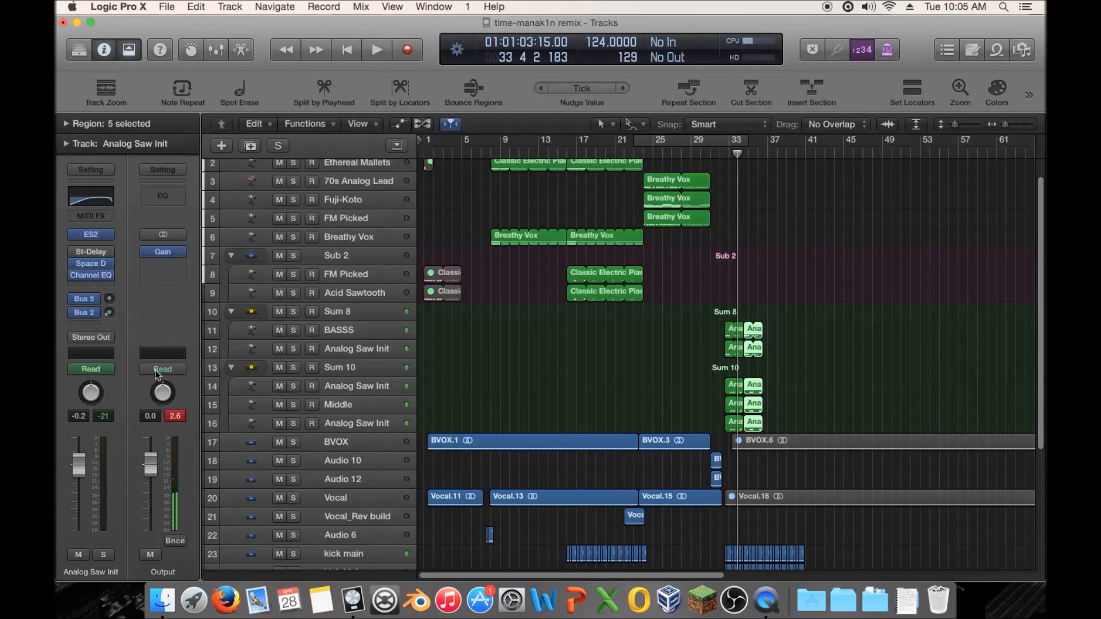
Add a stereo Compressor after the Channel EQ on the Analog Saw Init track and show its side chain settings
{"action": "left_click", "coordinate": [89, 287]}
{"action": "mouse_move", "coordinate": [136, 338]}
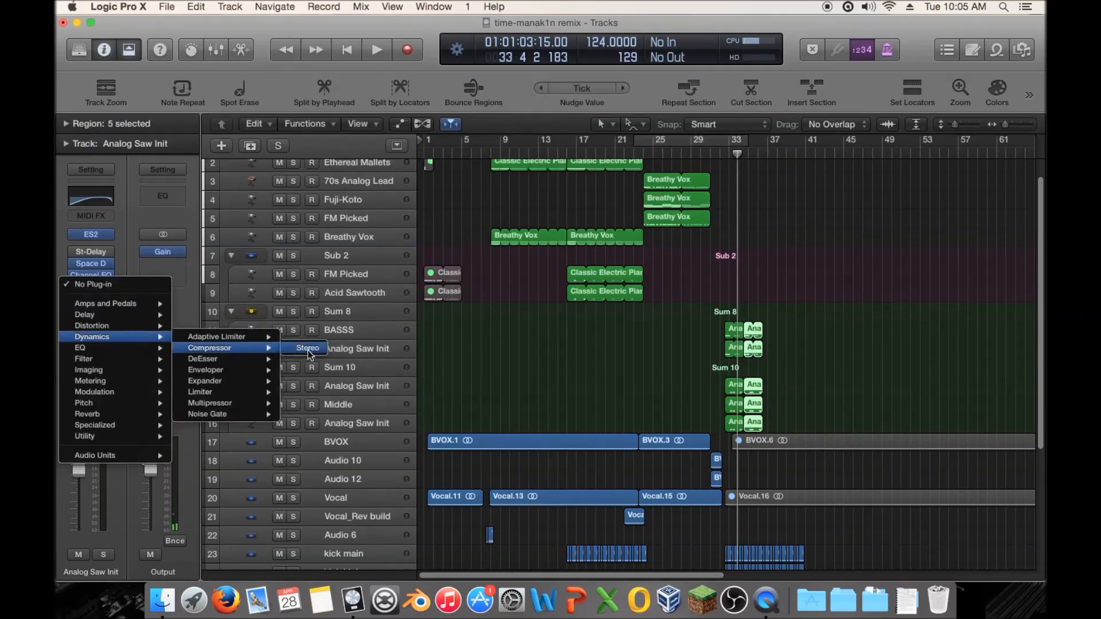
{"action": "left_click", "coordinate": [308, 350]}
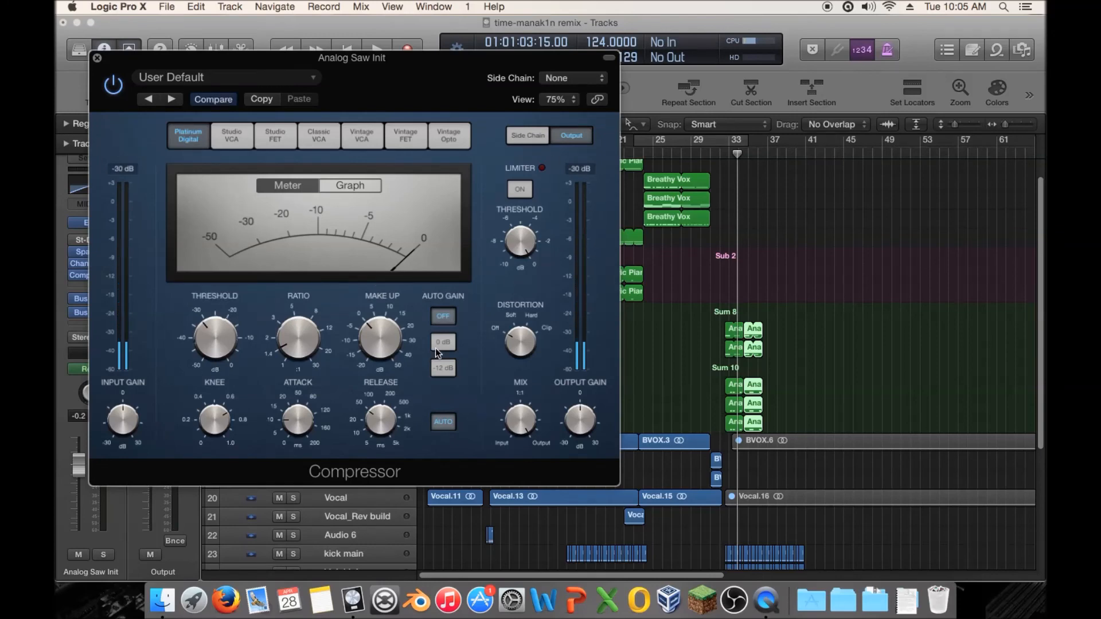
{"action": "left_click", "coordinate": [528, 137]}
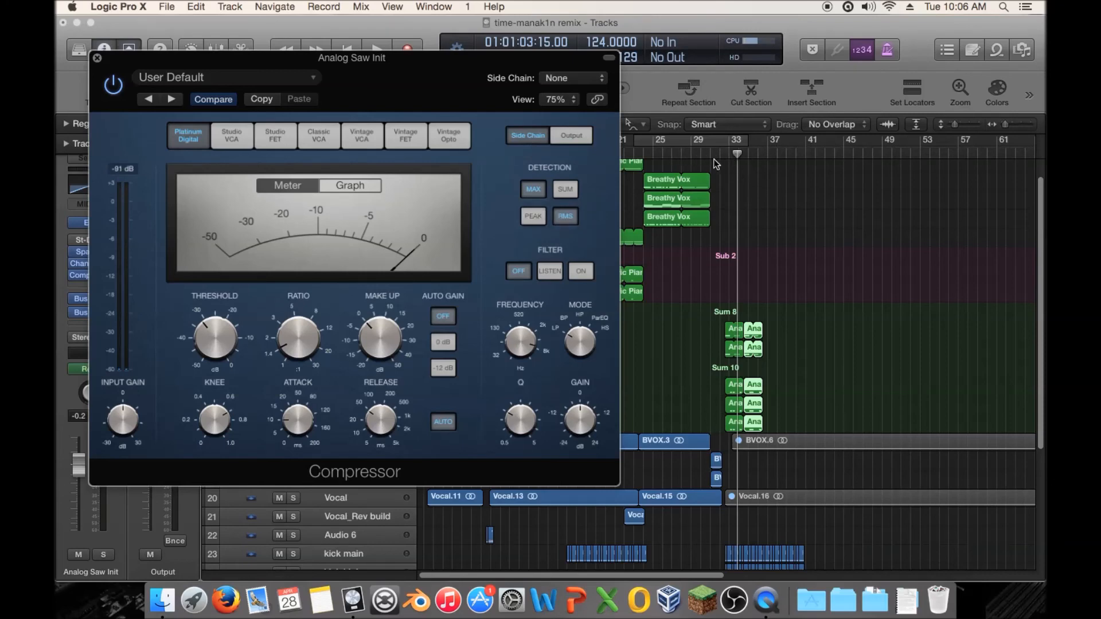
While the build-up plays from bar 23, raise the compressor's ratio and set its threshold to -32.0 dB
{"action": "scroll", "coordinate": [715, 179], "scroll_direction": "up", "scroll_amount": 1}
{"action": "double_click", "coordinate": [638, 152]}
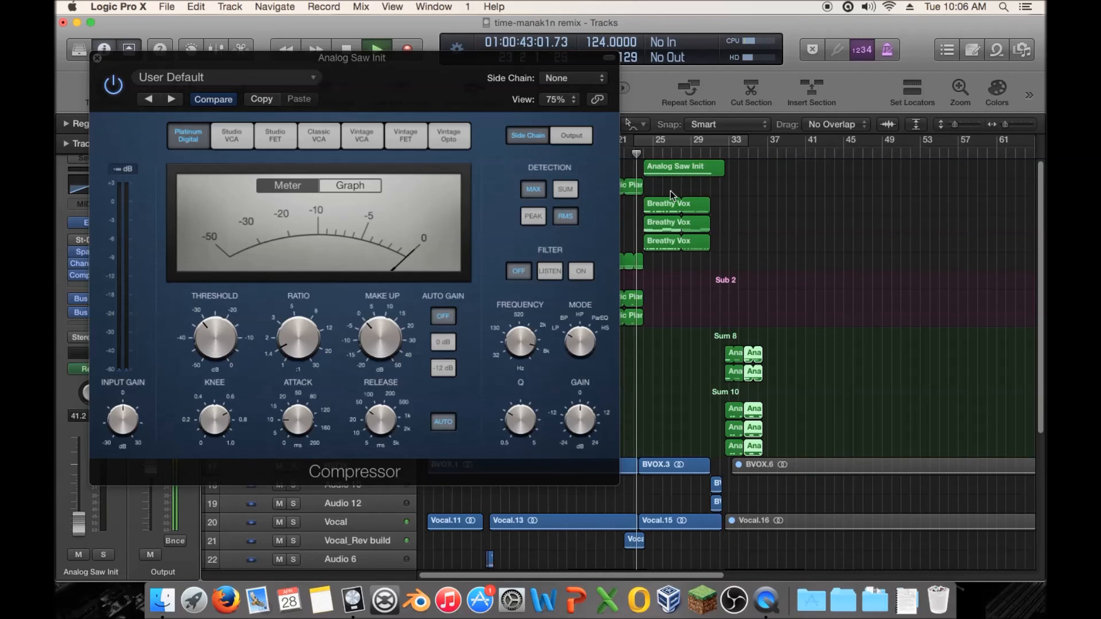
{"action": "left_click_drag", "start_coordinate": [289, 334], "coordinate": [290, 313]}
{"action": "mouse_move", "coordinate": [202, 336]}
{"action": "left_mouse_down"}
{"action": "mouse_move", "coordinate": [202, 349]}
{"action": "mouse_move", "coordinate": [205, 339]}
{"action": "left_mouse_up"}
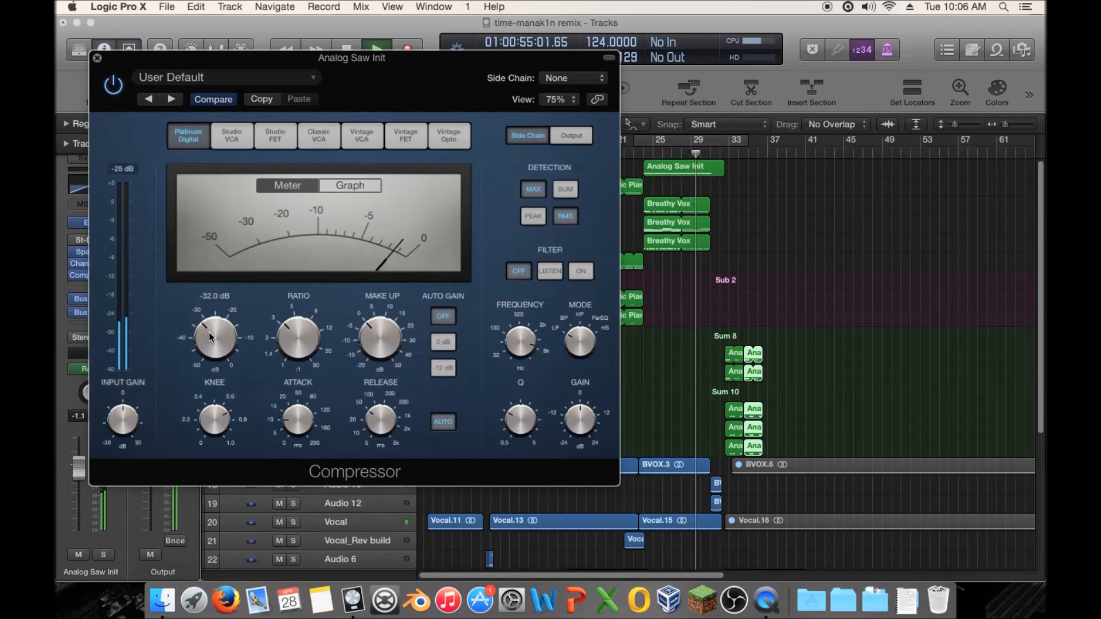
Replay the build-up to tune the compressor's make-up gain, settle it at 3.5 dB, and close the plug-in
{"action": "left_click_drag", "start_coordinate": [386, 336], "coordinate": [391, 322]}
{"action": "left_click", "coordinate": [639, 154]}
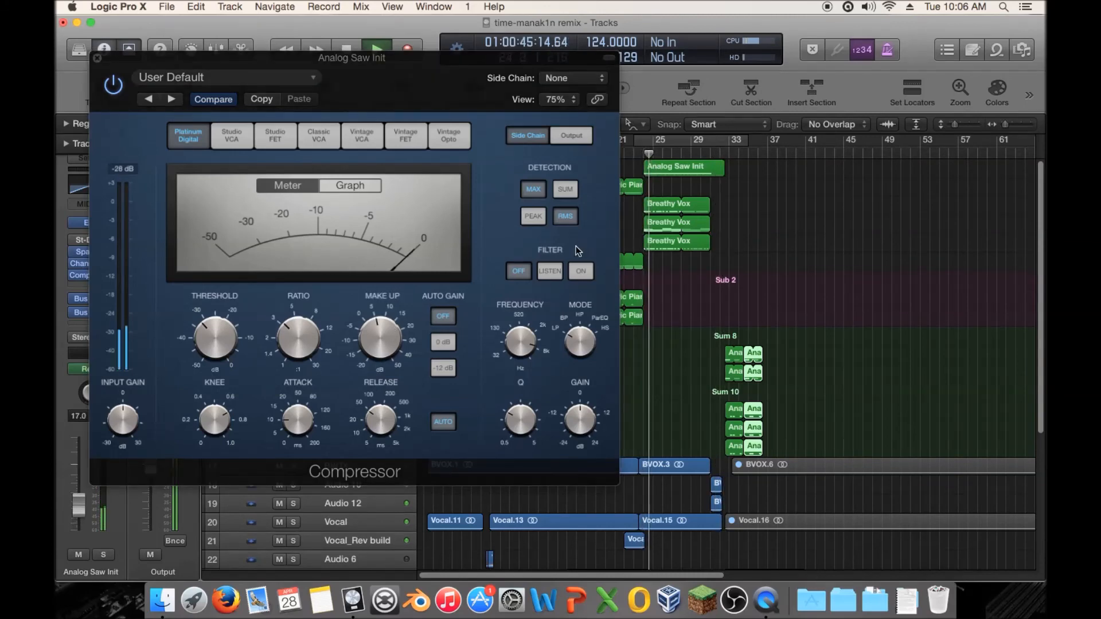
{"action": "left_click", "coordinate": [388, 332]}
{"action": "left_click_drag", "start_coordinate": [388, 332], "coordinate": [386, 329]}
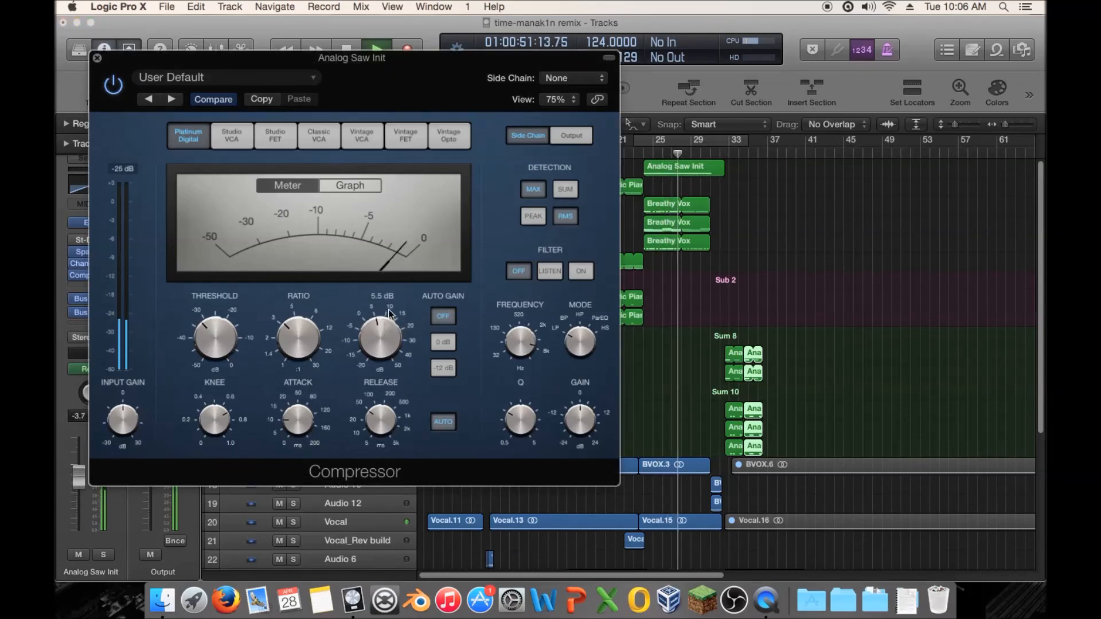
{"action": "left_click_drag", "start_coordinate": [381, 334], "coordinate": [382, 339]}
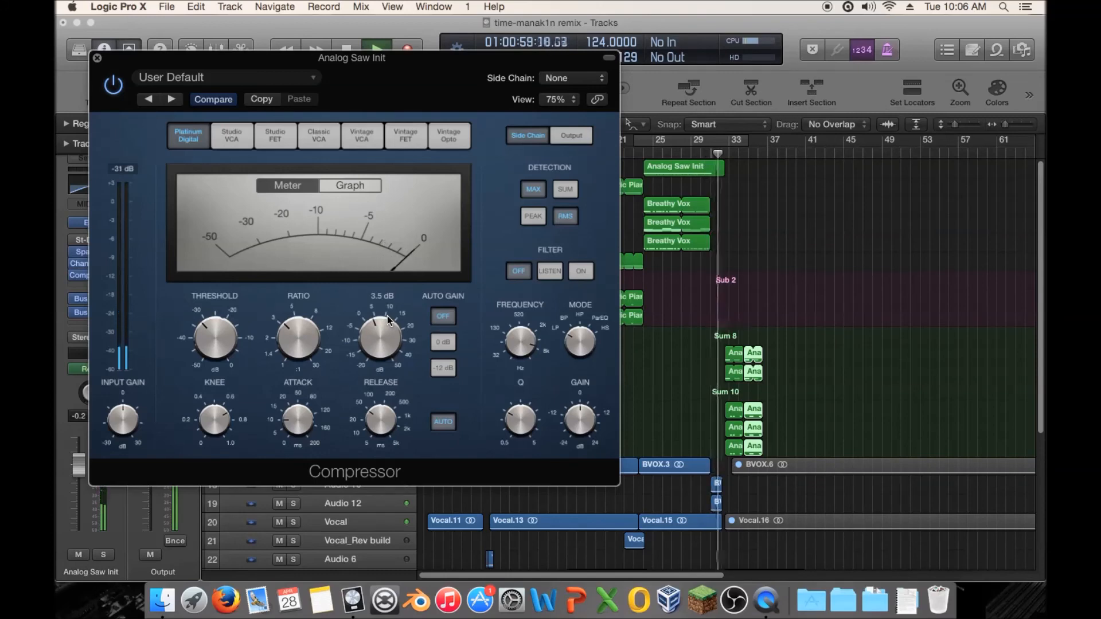
{"action": "left_click", "coordinate": [97, 58]}
Set the pitch bend end point after bar 31 of the Analog Saw Init region to 0, and hide the editor and automation
{"action": "double_click", "coordinate": [688, 166]}
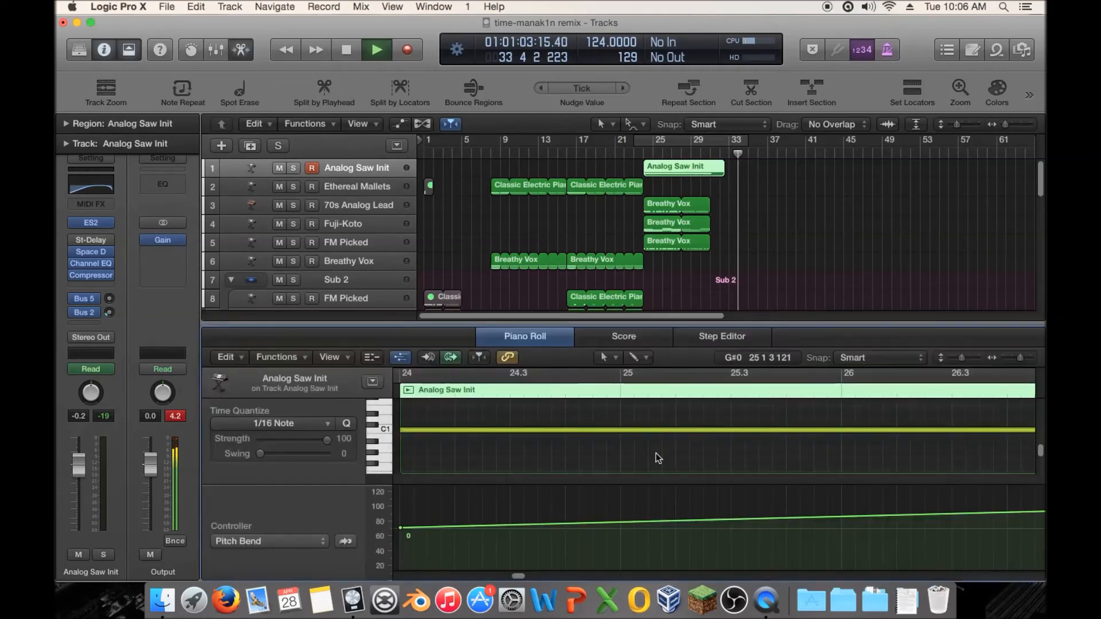
{"action": "key", "text": "space"}
{"action": "left_click_drag", "start_coordinate": [515, 576], "coordinate": [549, 576]}
{"action": "left_click_drag", "start_coordinate": [625, 544], "coordinate": [625, 528]}
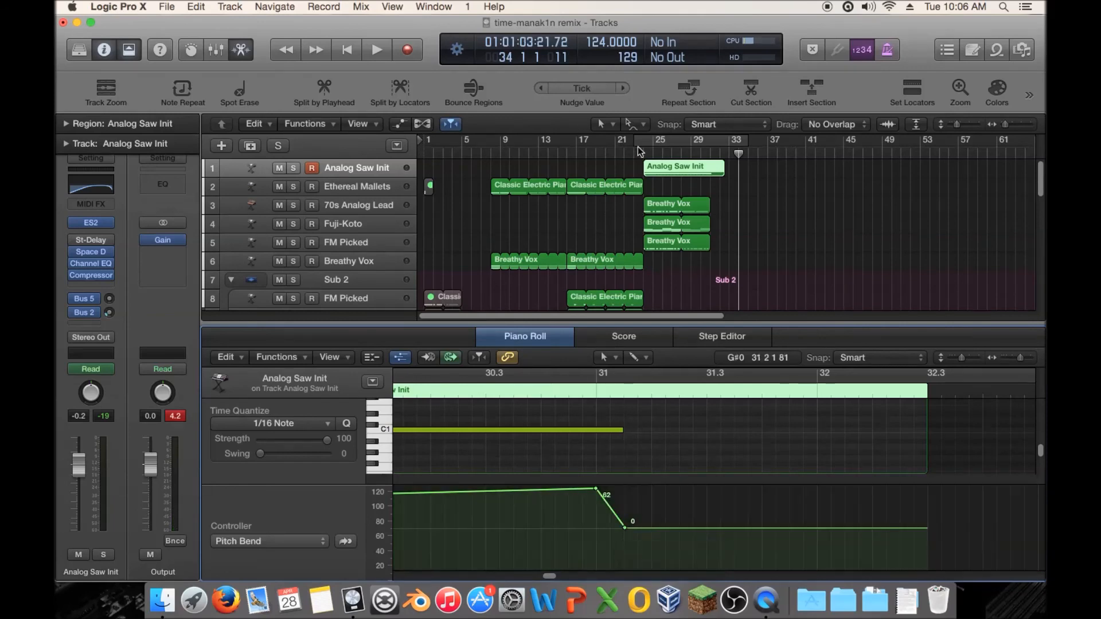
{"action": "key", "text": "a"}
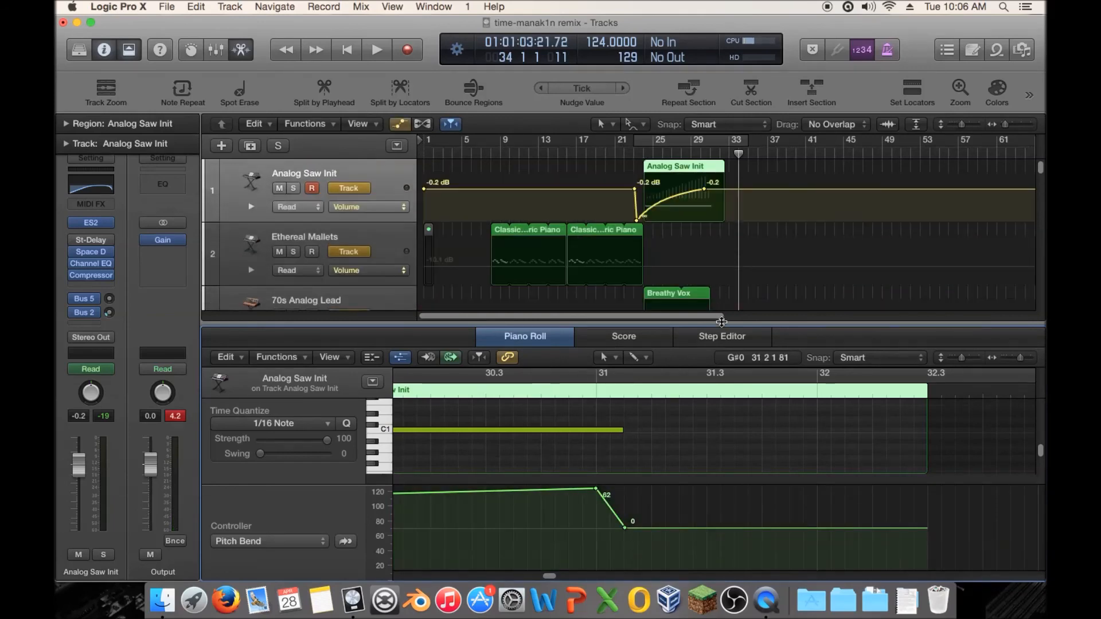
{"action": "key", "text": "e"}
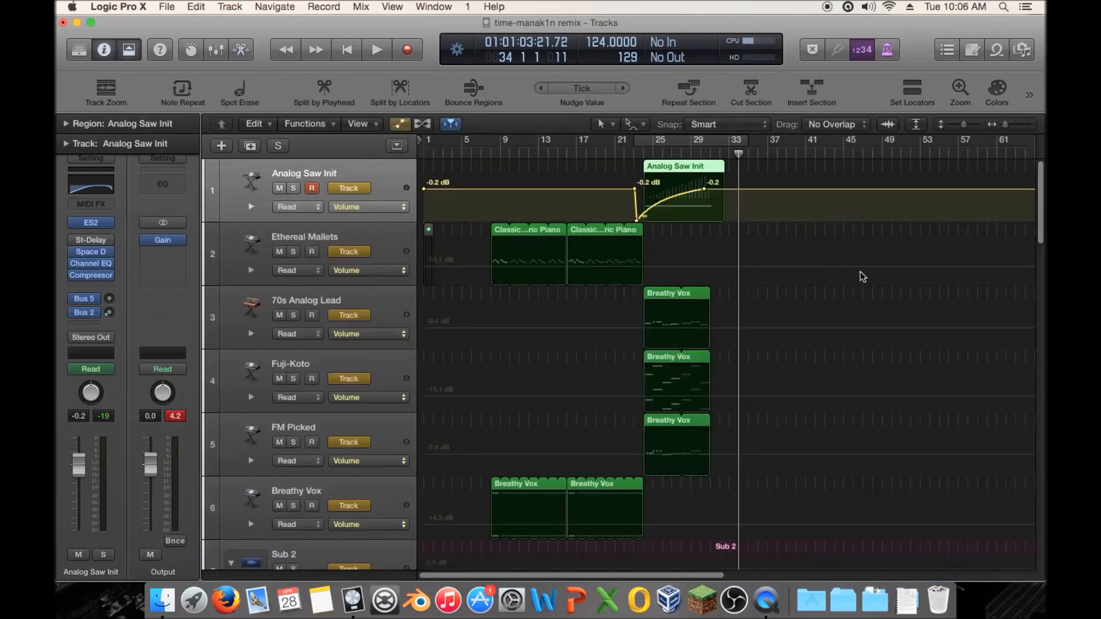
{"action": "key", "text": "a"}
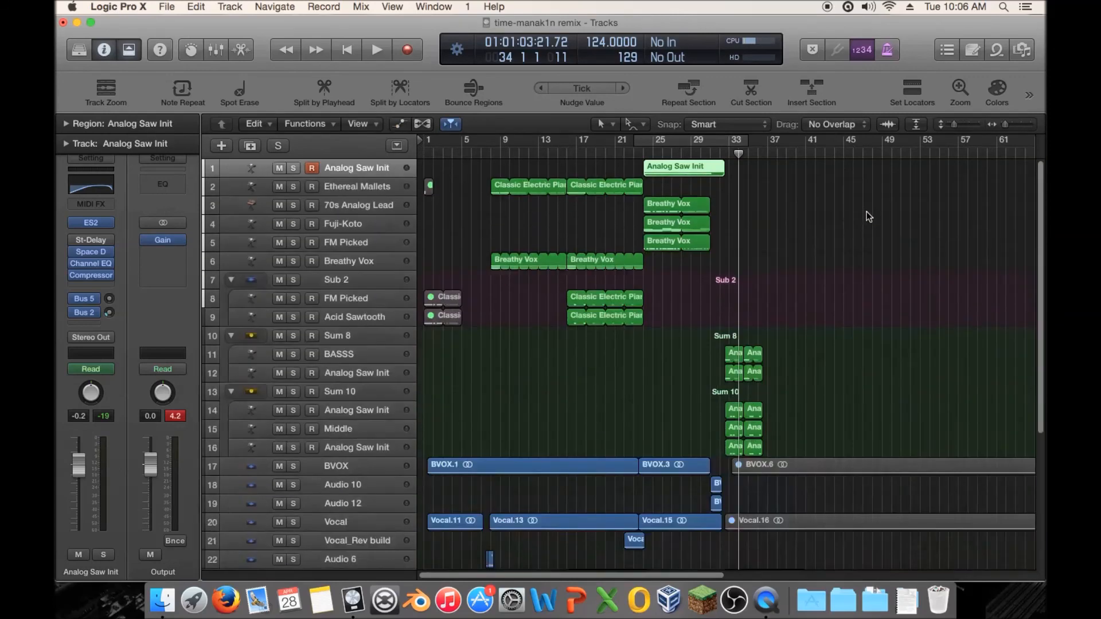
Replay the build-up into the drop while checking the Analog Saw Init ES2 settings, stop, and return the playhead to bar 1
{"action": "left_click_drag", "start_coordinate": [1005, 127], "coordinate": [1002, 127]}
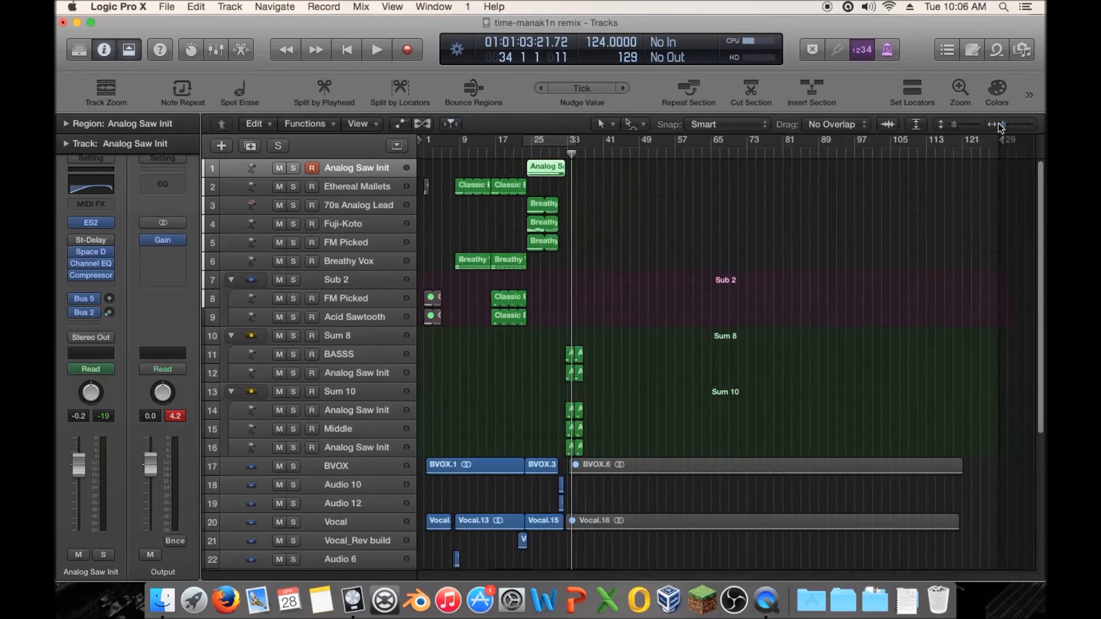
{"action": "scroll", "coordinate": [638, 222], "scroll_direction": "down", "scroll_amount": 1}
{"action": "scroll", "coordinate": [635, 223], "scroll_direction": "up", "scroll_amount": 1}
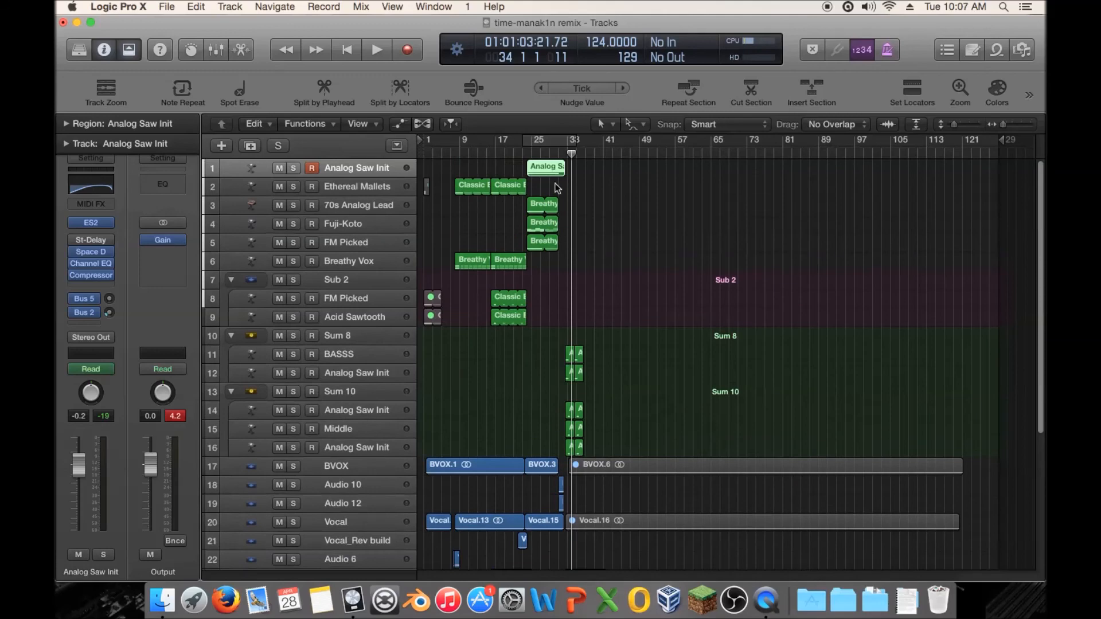
{"action": "left_click", "coordinate": [523, 153]}
{"action": "key", "text": "space"}
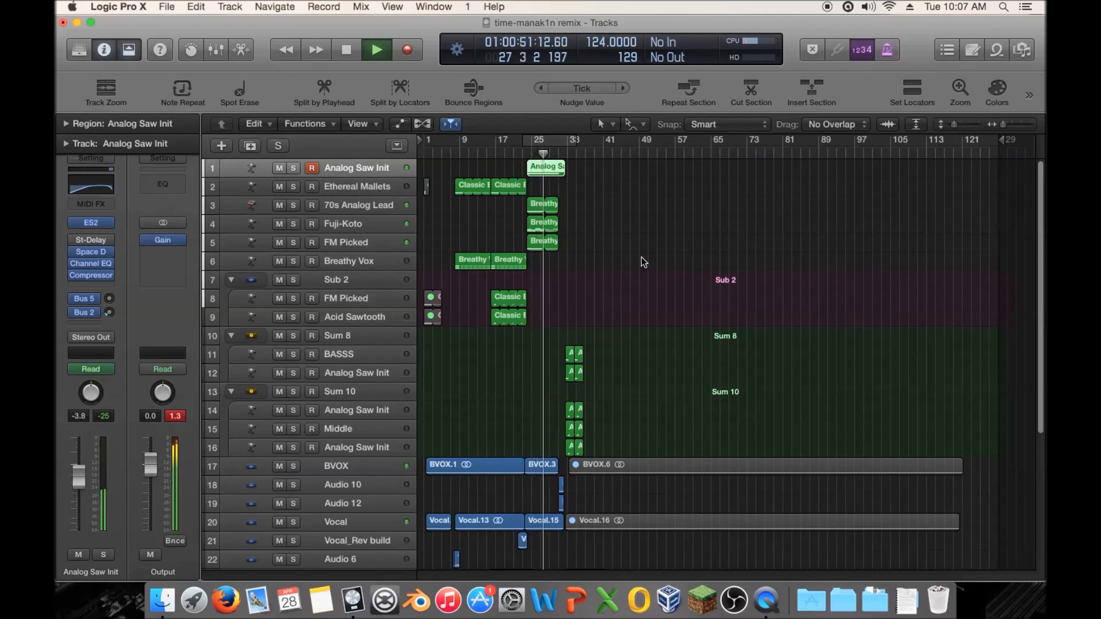
{"action": "left_click", "coordinate": [109, 223]}
{"action": "left_click", "coordinate": [109, 224]}
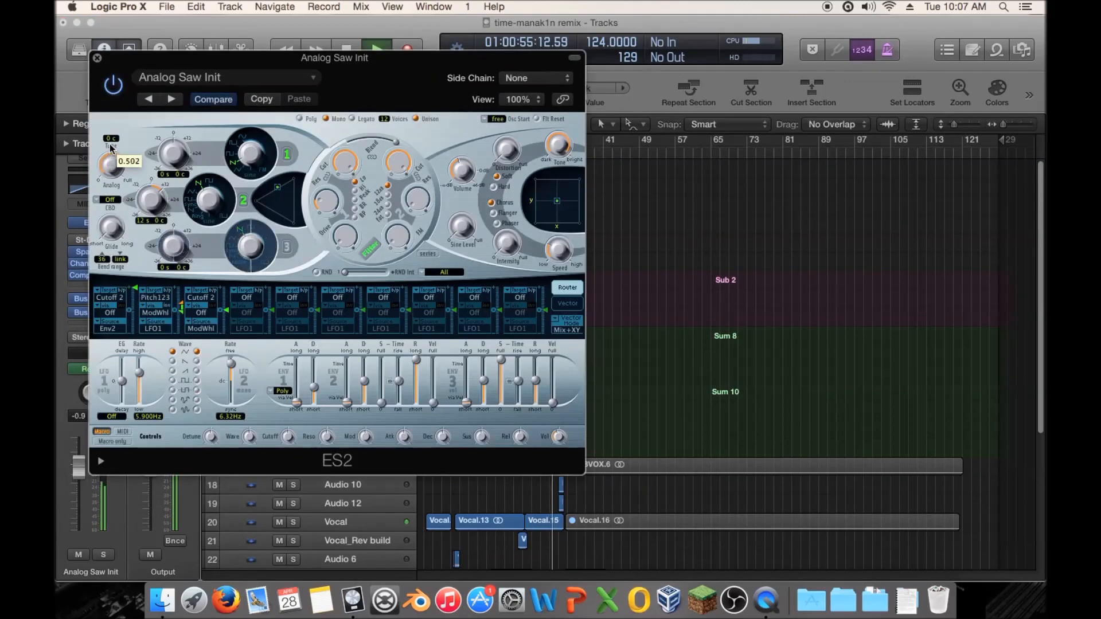
{"action": "left_click", "coordinate": [97, 58]}
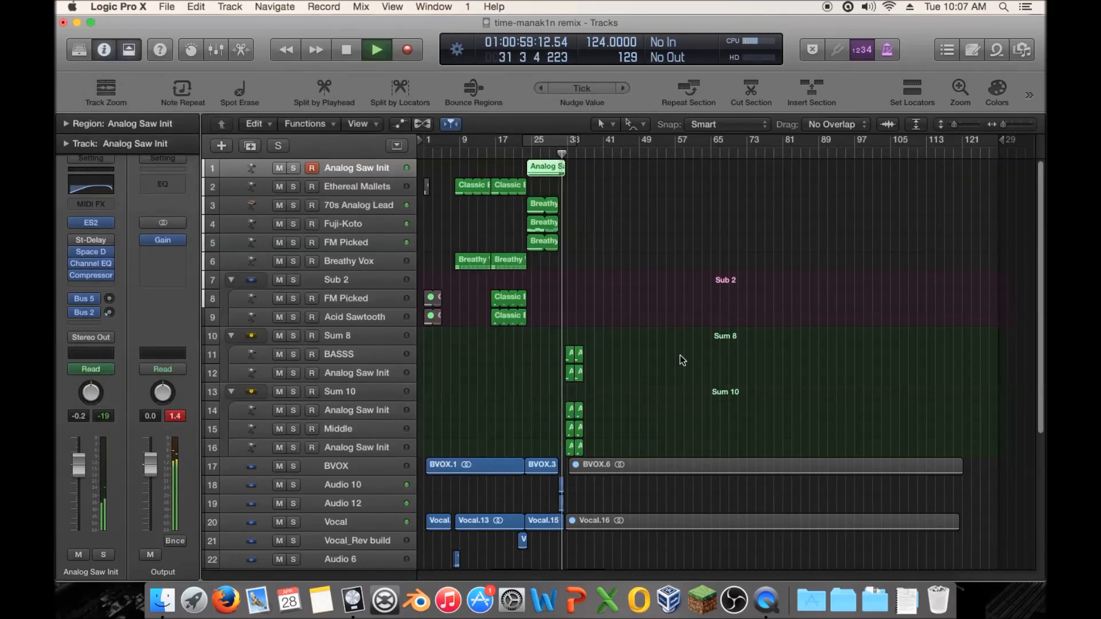
{"action": "left_click", "coordinate": [92, 223]}
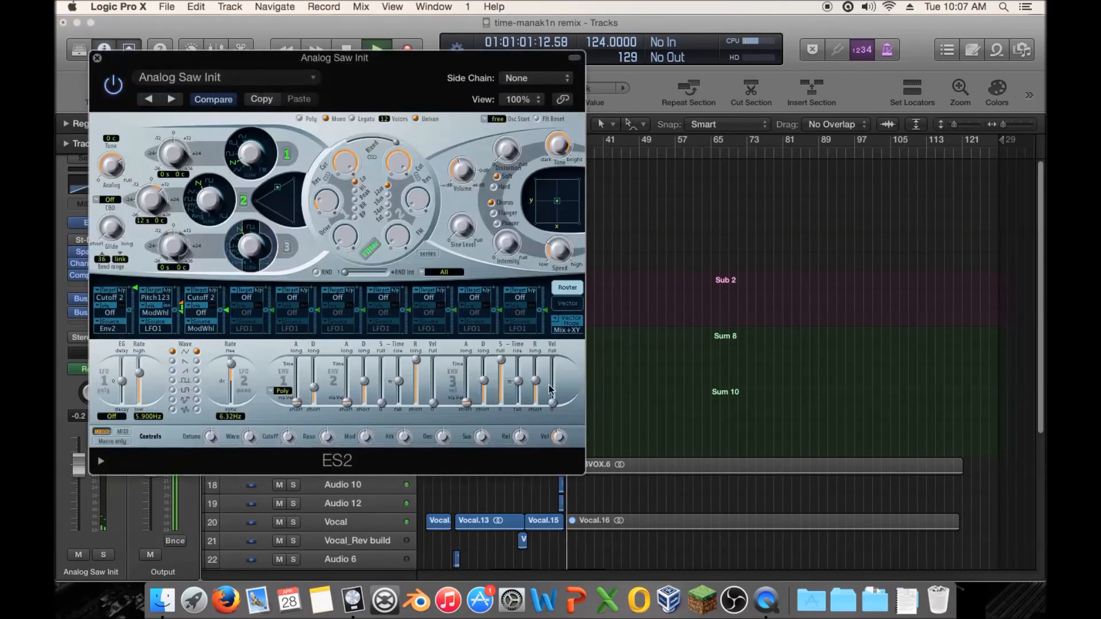
{"action": "left_click", "coordinate": [97, 58]}
{"action": "key", "text": "space"}
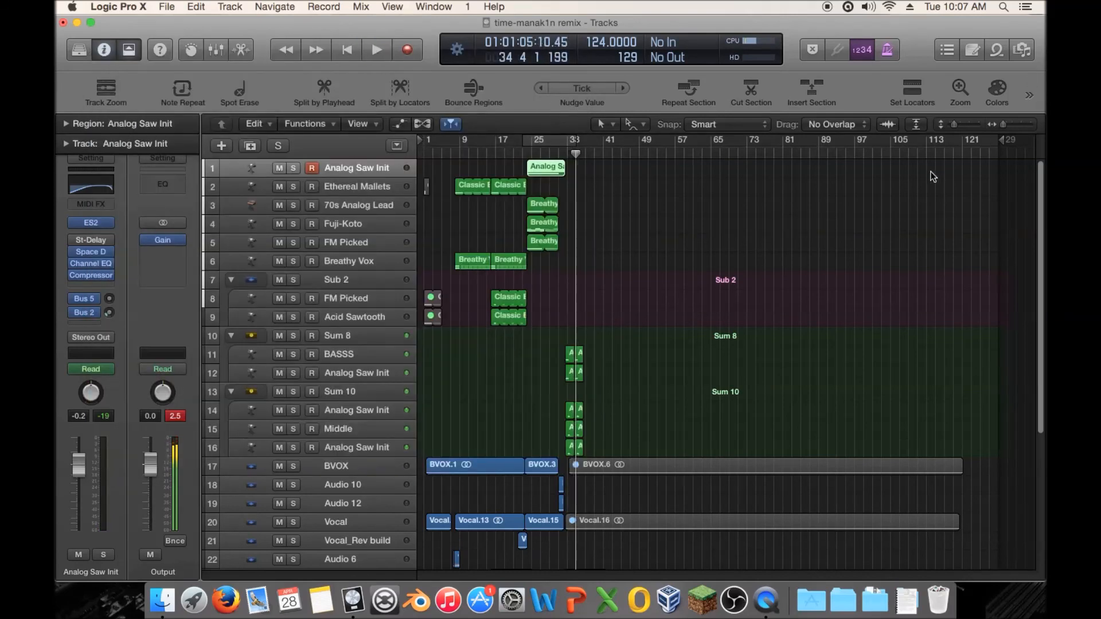
{"action": "key", "text": "Return"}
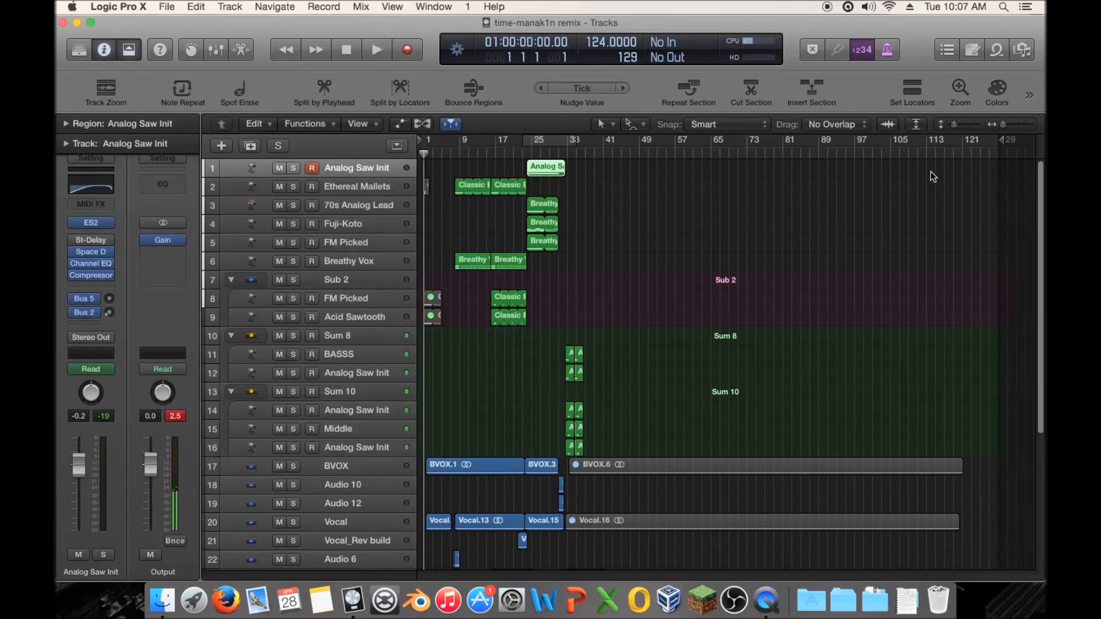